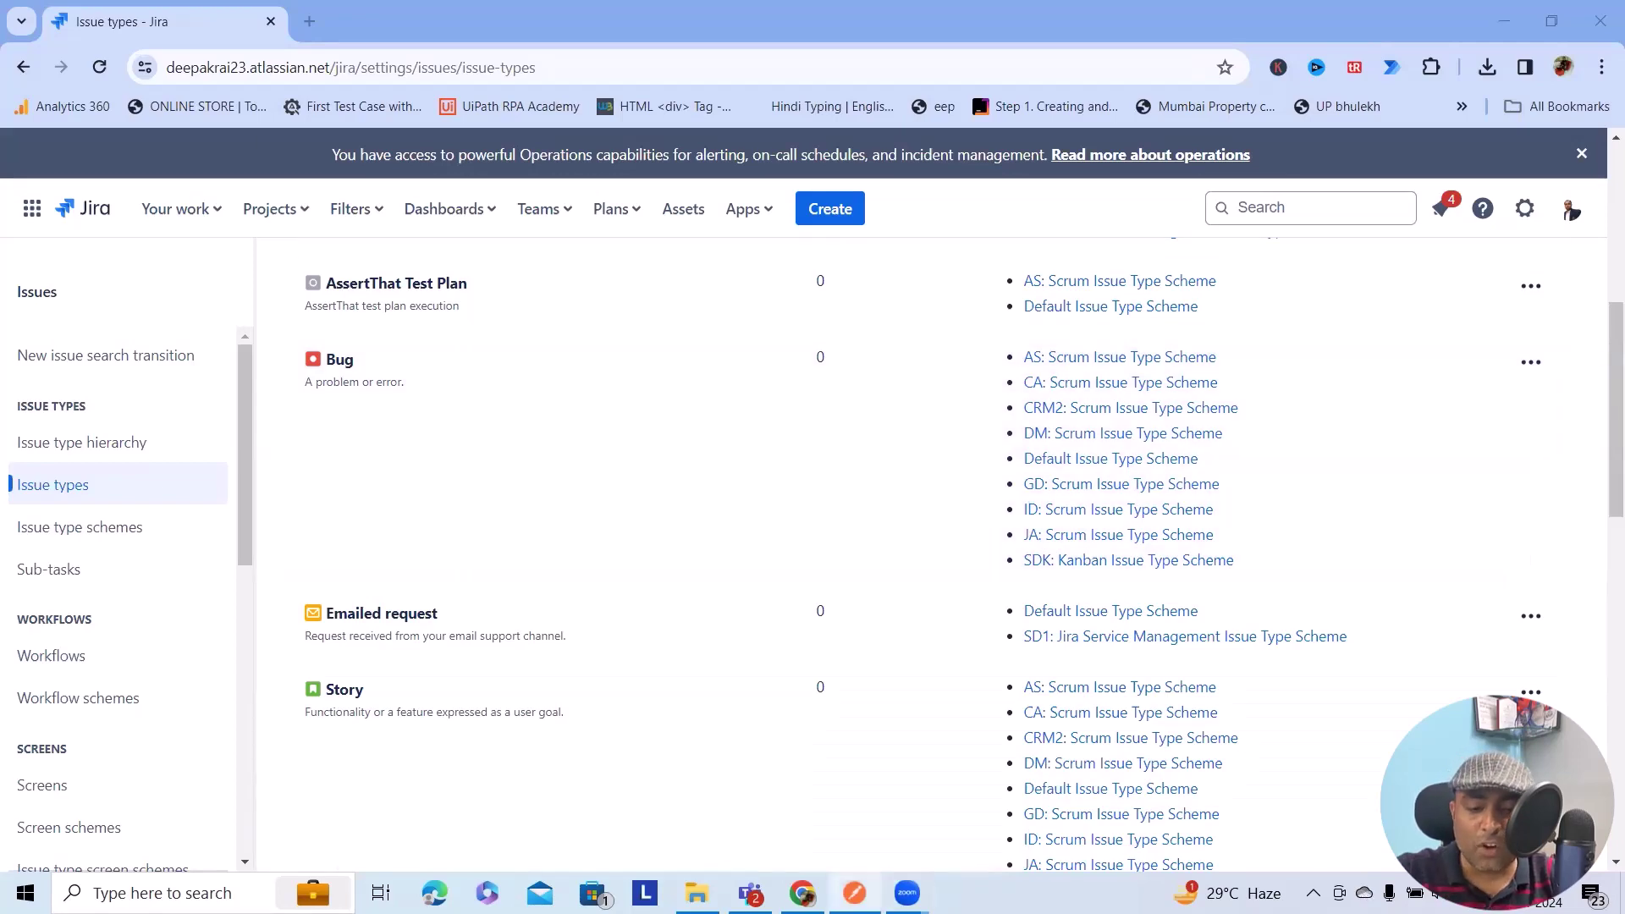
Step: Open a new Postman request tab and set its method to POST
{"action": "left_click", "coordinate": [855, 892]}
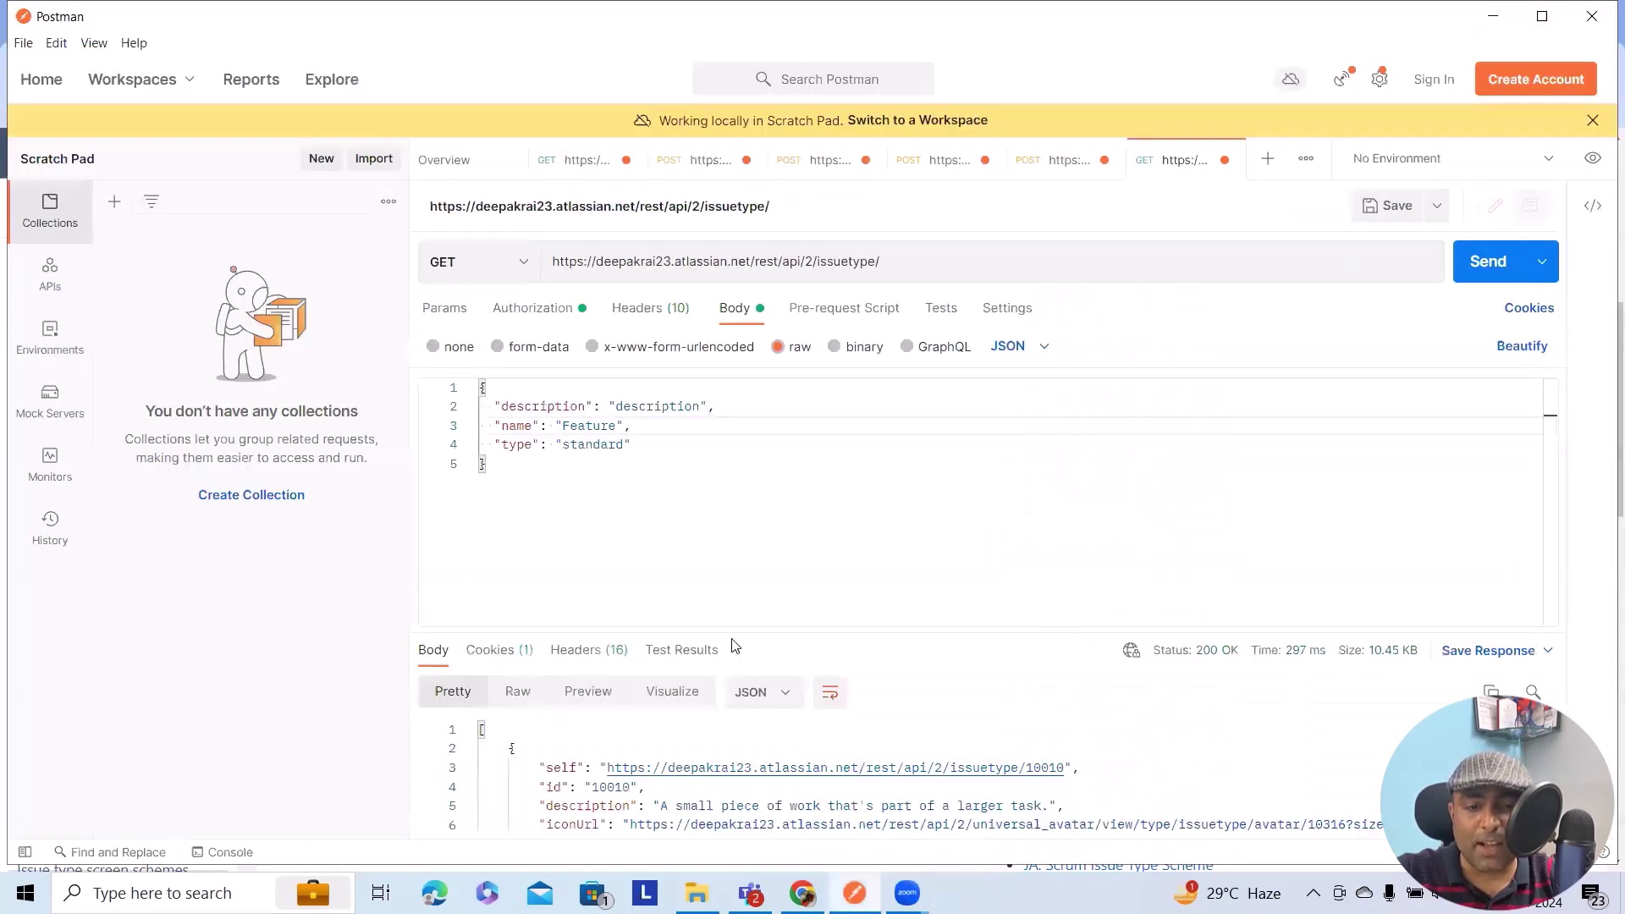
{"action": "left_click", "coordinate": [1267, 160]}
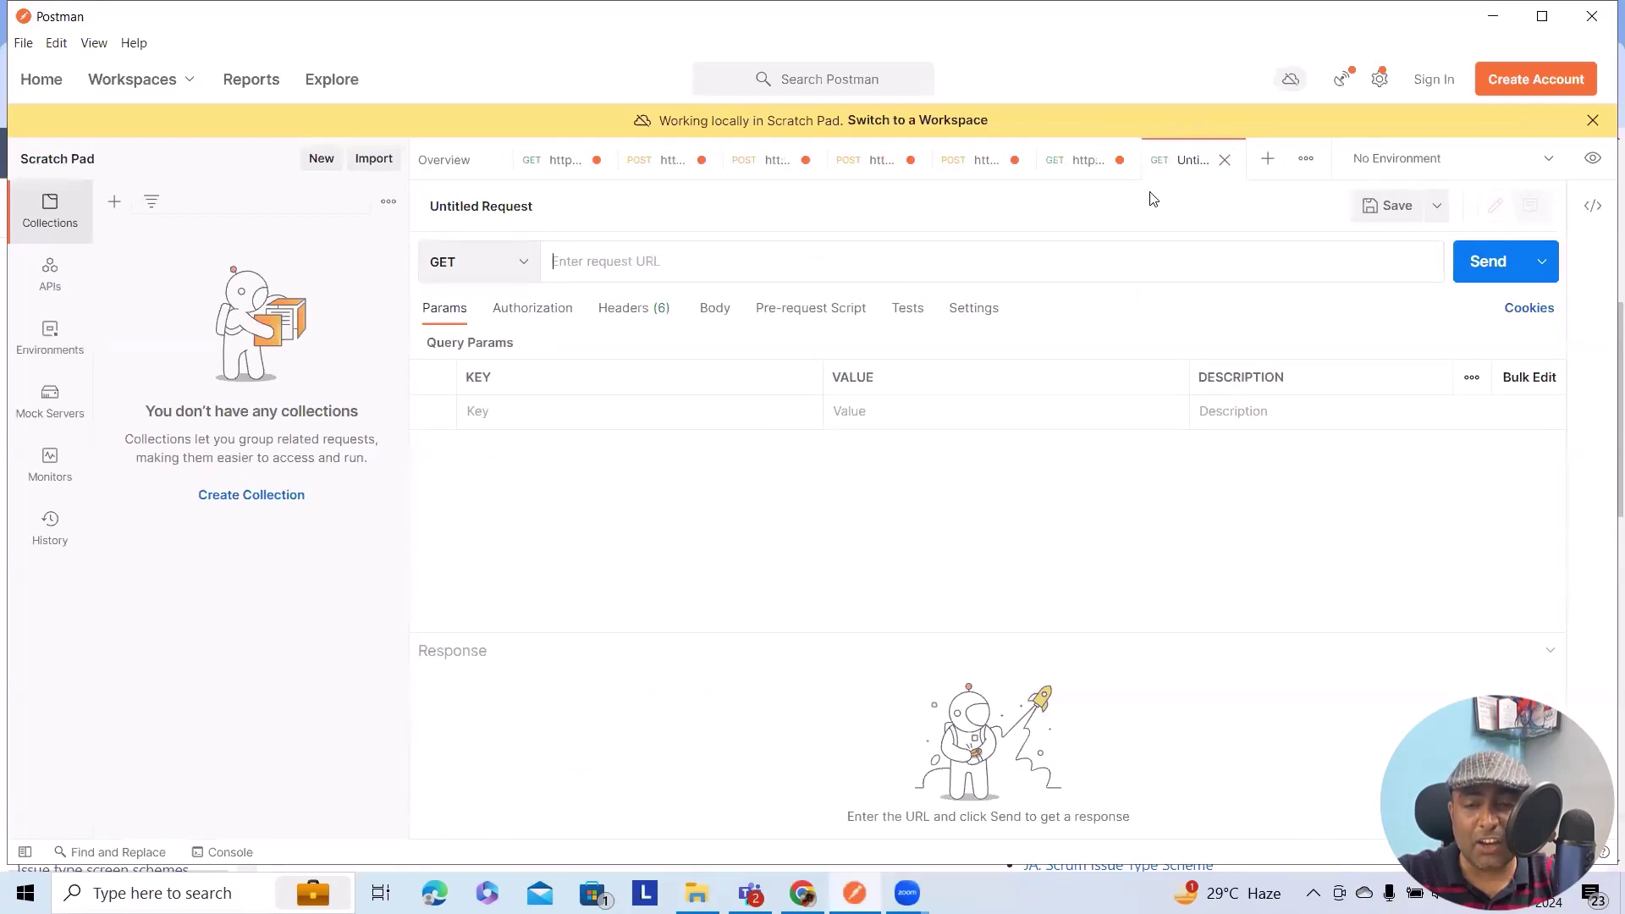
{"action": "left_click", "coordinate": [512, 264]}
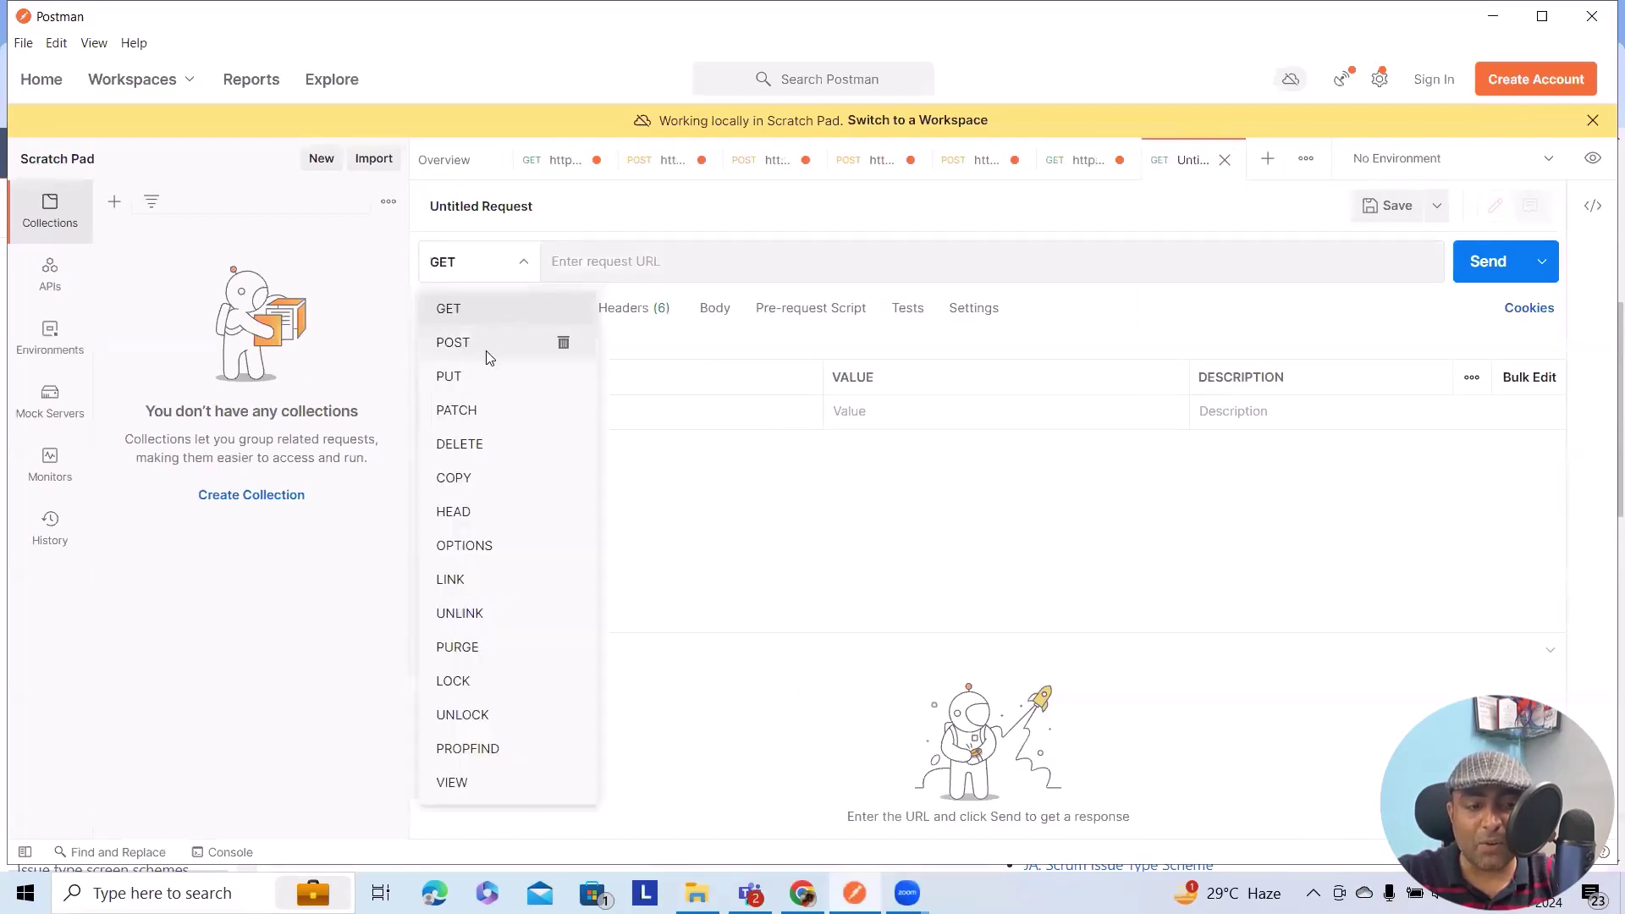
{"action": "left_click", "coordinate": [490, 343]}
{"action": "left_click", "coordinate": [650, 263]}
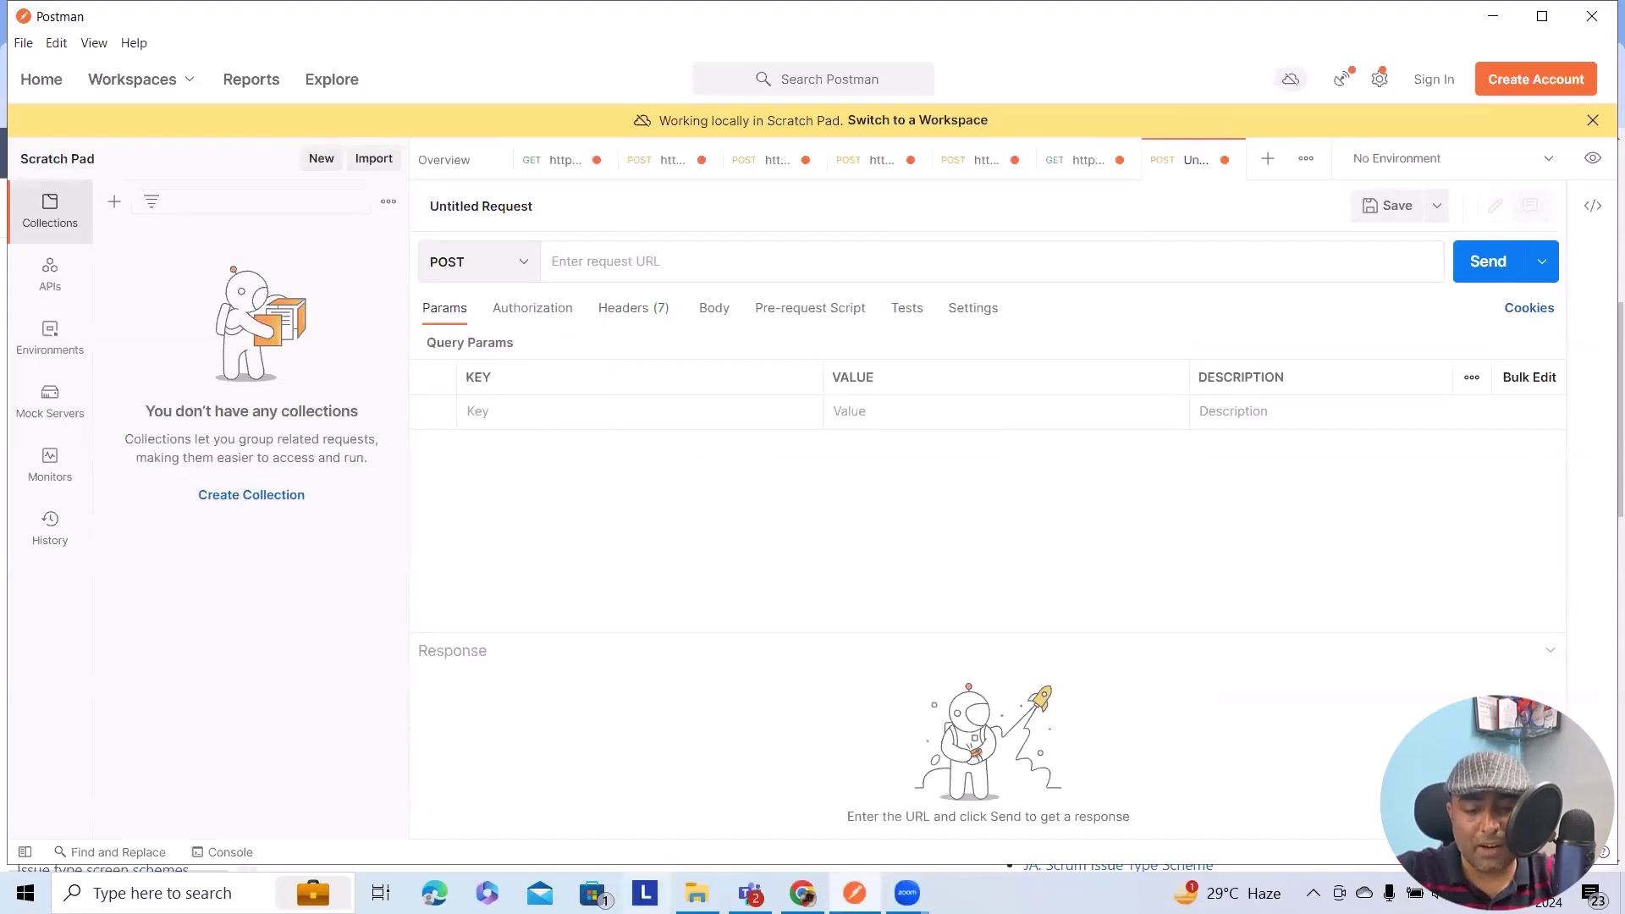
Step: Copy the Jira site's base URL from the Chrome address bar
{"action": "key", "text": "alt+Tab"}
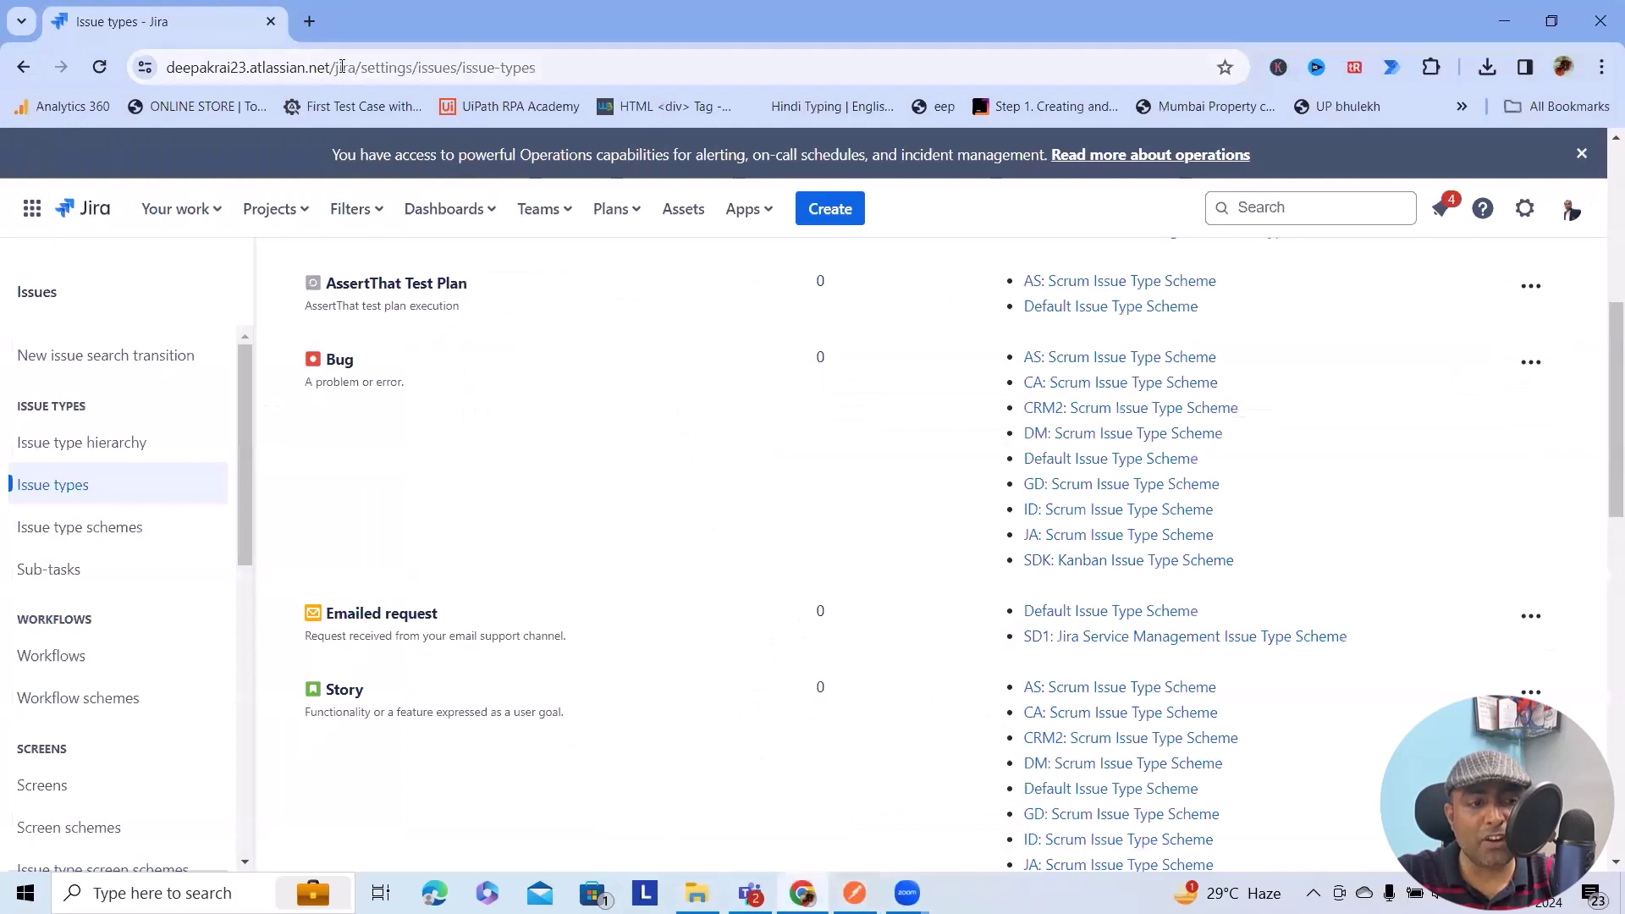
{"action": "left_click", "coordinate": [340, 68]}
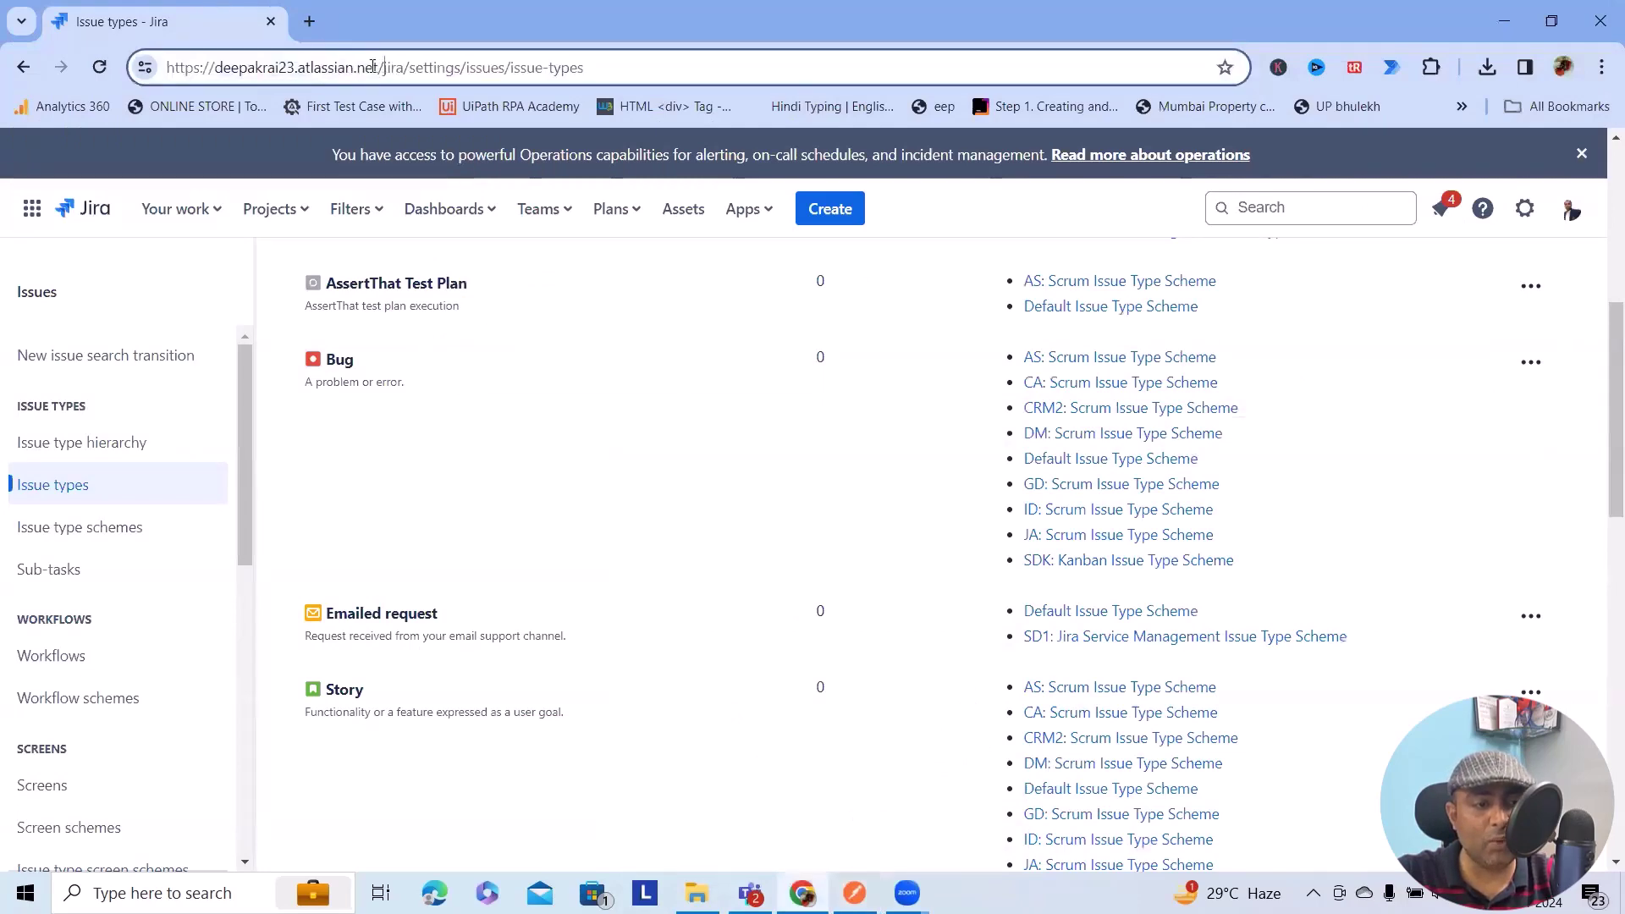
{"action": "left_click_drag", "start_coordinate": [379, 68], "coordinate": [165, 66]}
{"action": "key", "text": "ctrl+c"}
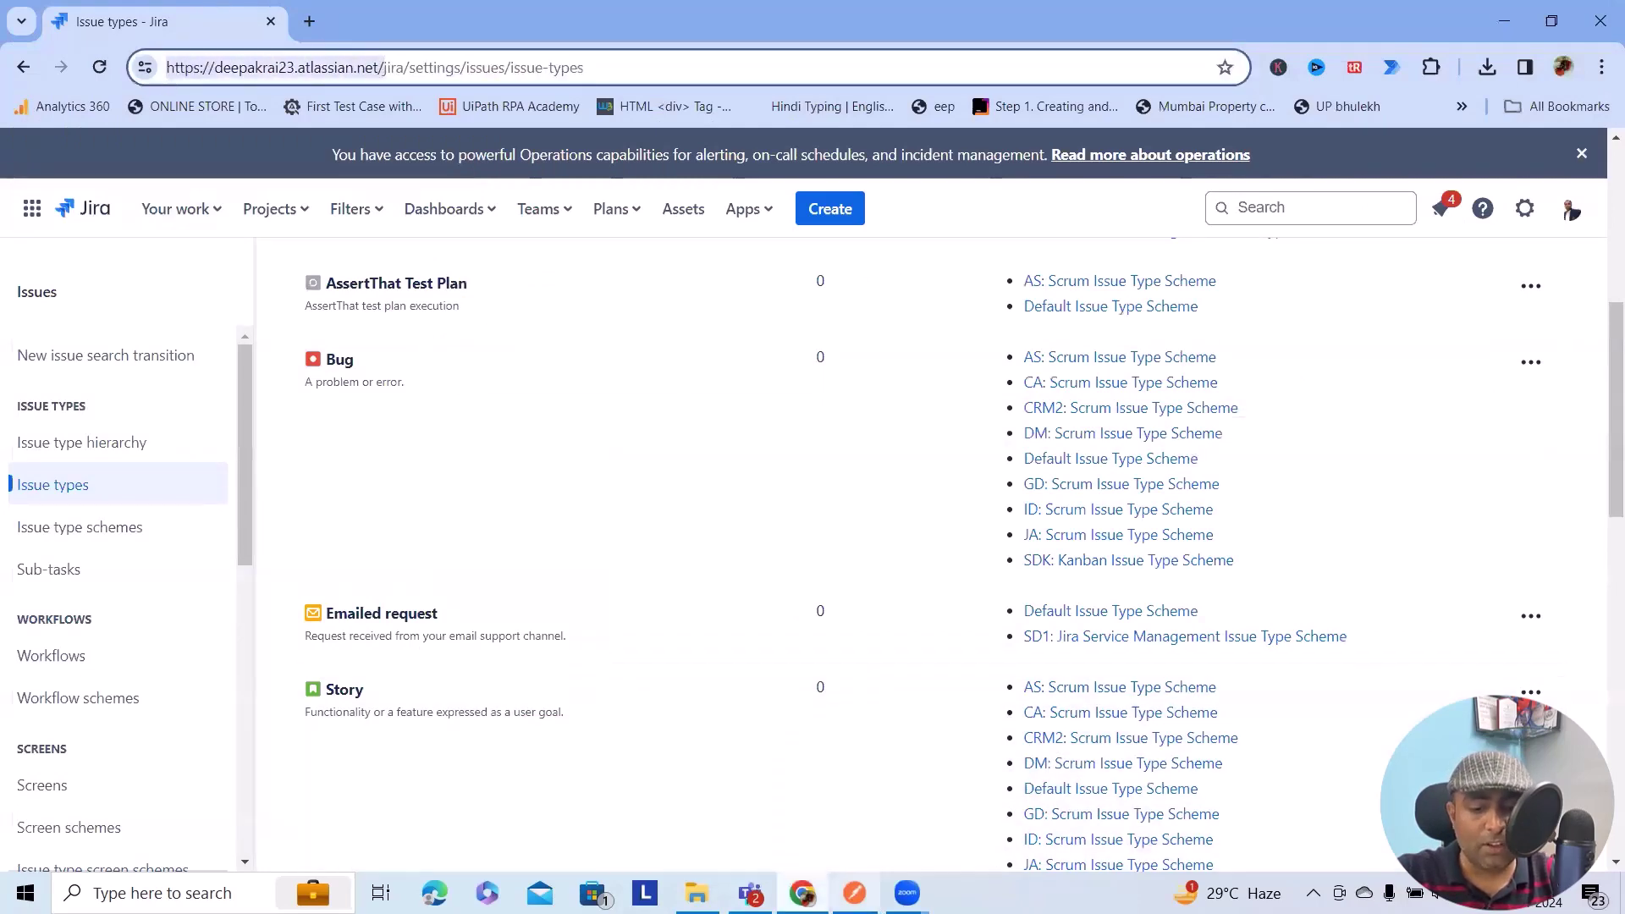
{"action": "key", "text": "alt+Tab"}
{"action": "left_click", "coordinate": [671, 260]}
{"action": "key", "text": "ctrl+v"}
{"action": "left_click", "coordinate": [551, 312]}
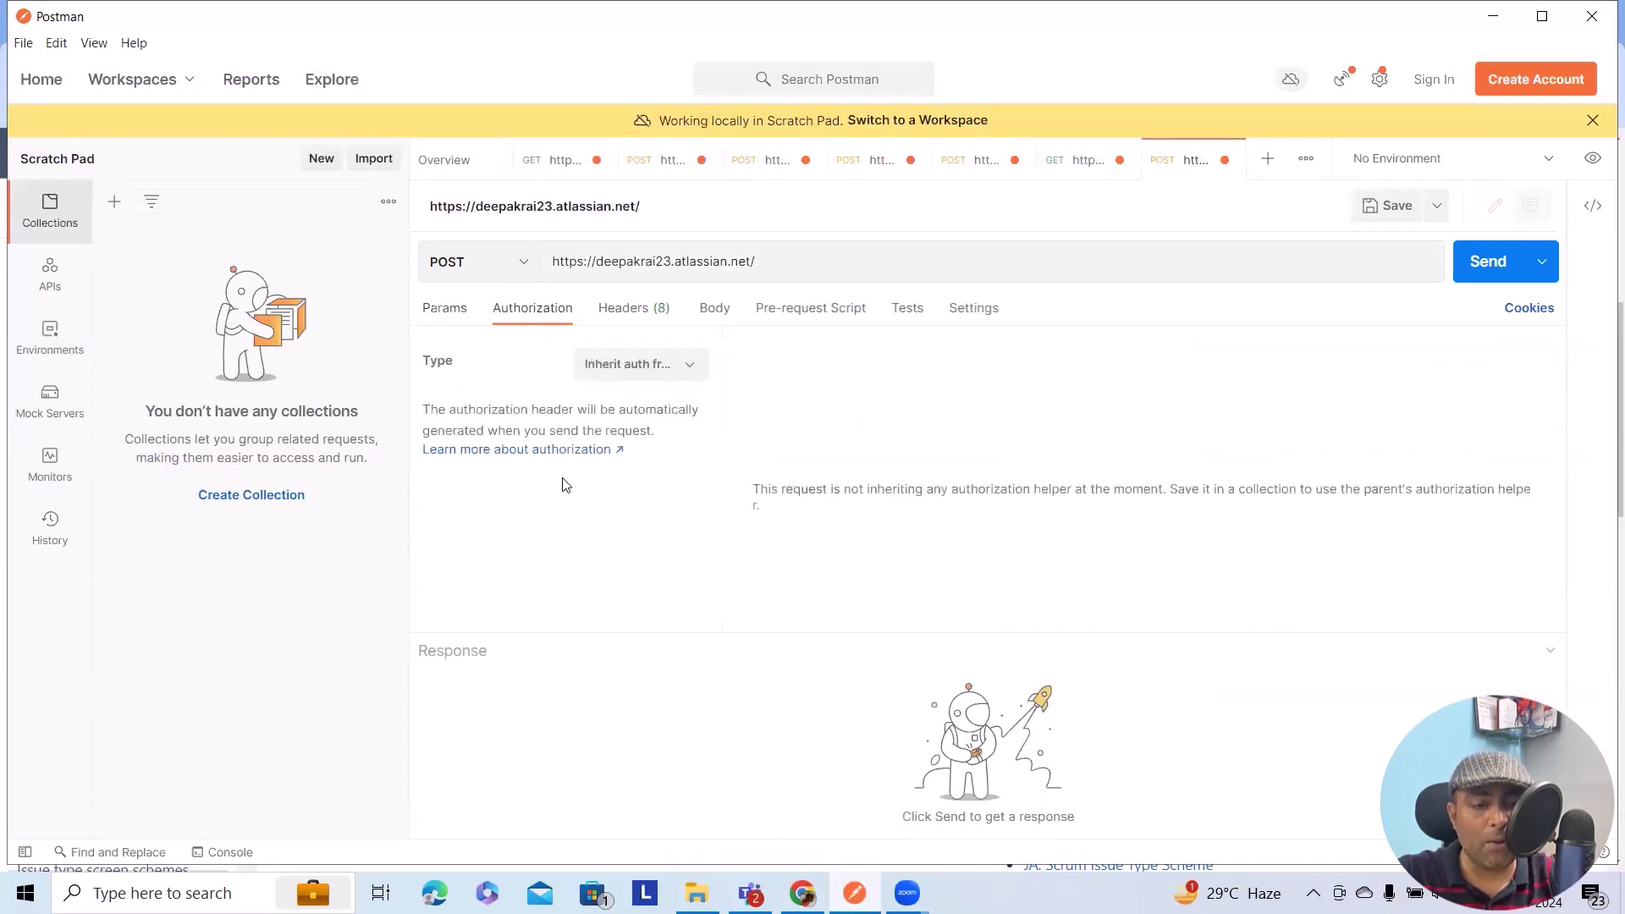
{"action": "left_click", "coordinate": [670, 370]}
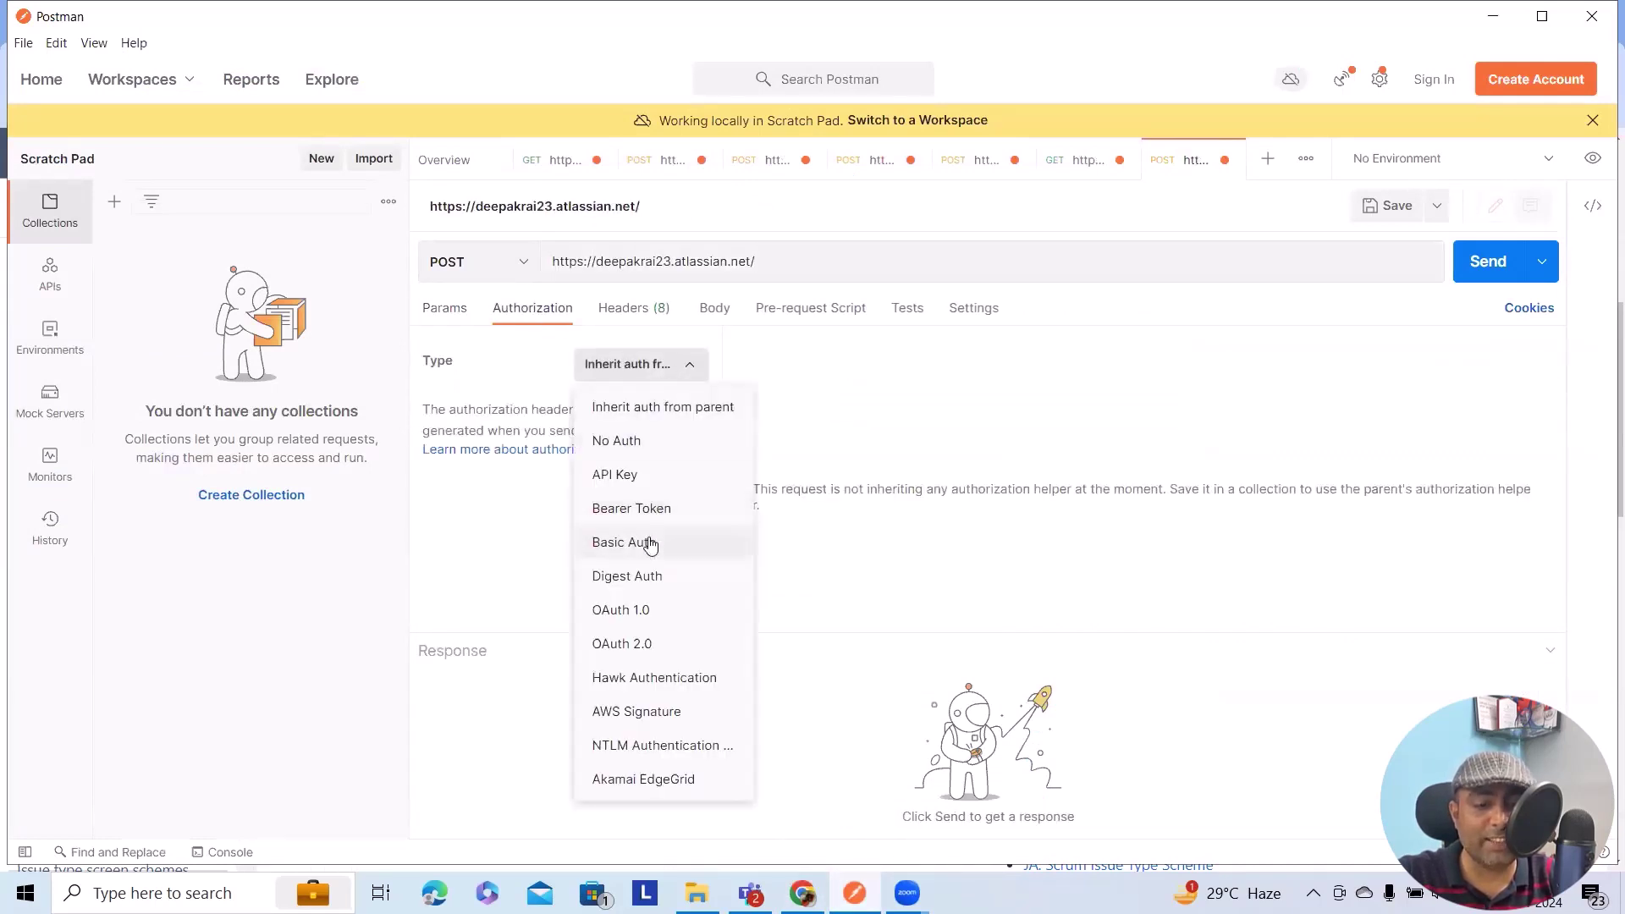
{"action": "left_click", "coordinate": [654, 544]}
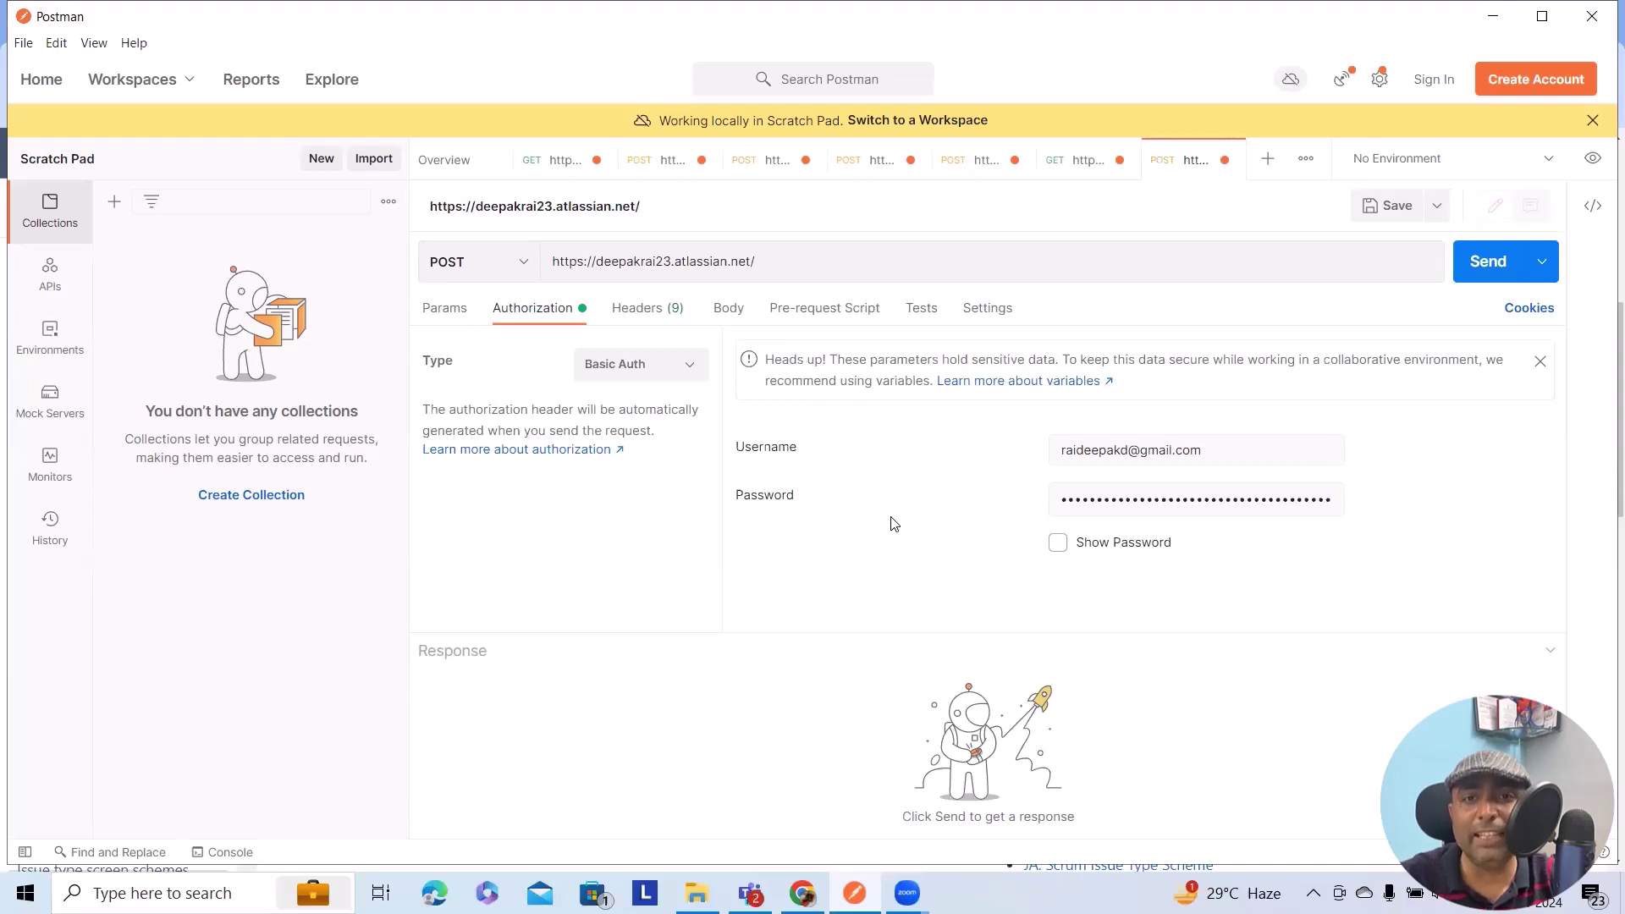
{"action": "left_click", "coordinate": [784, 258]}
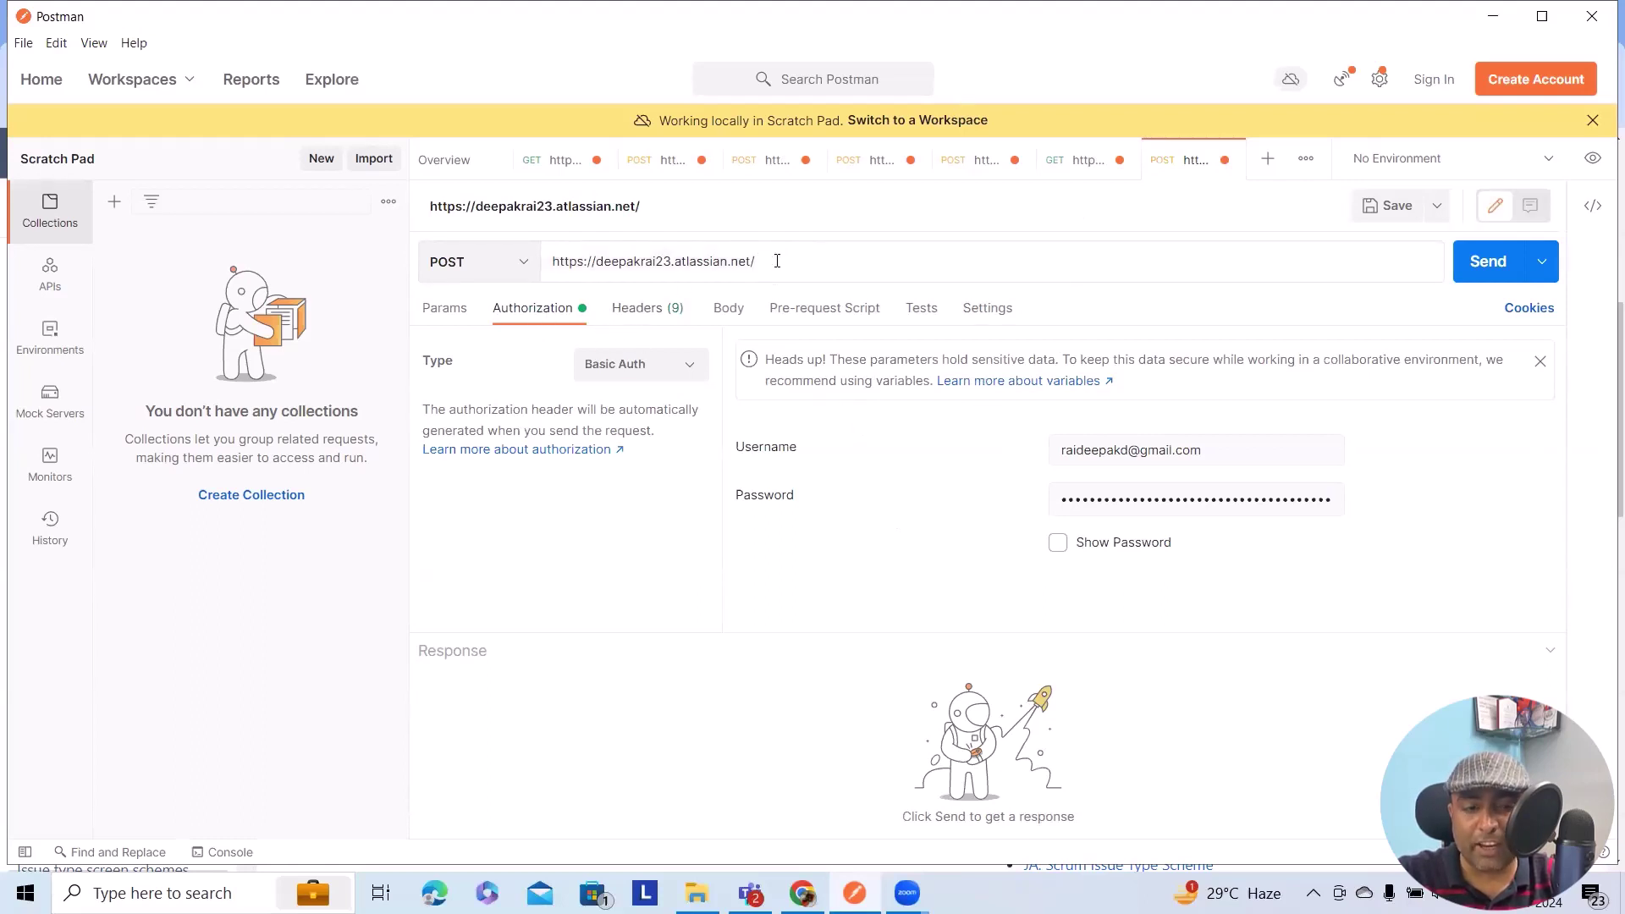
{"action": "type", "text": "rest/"}
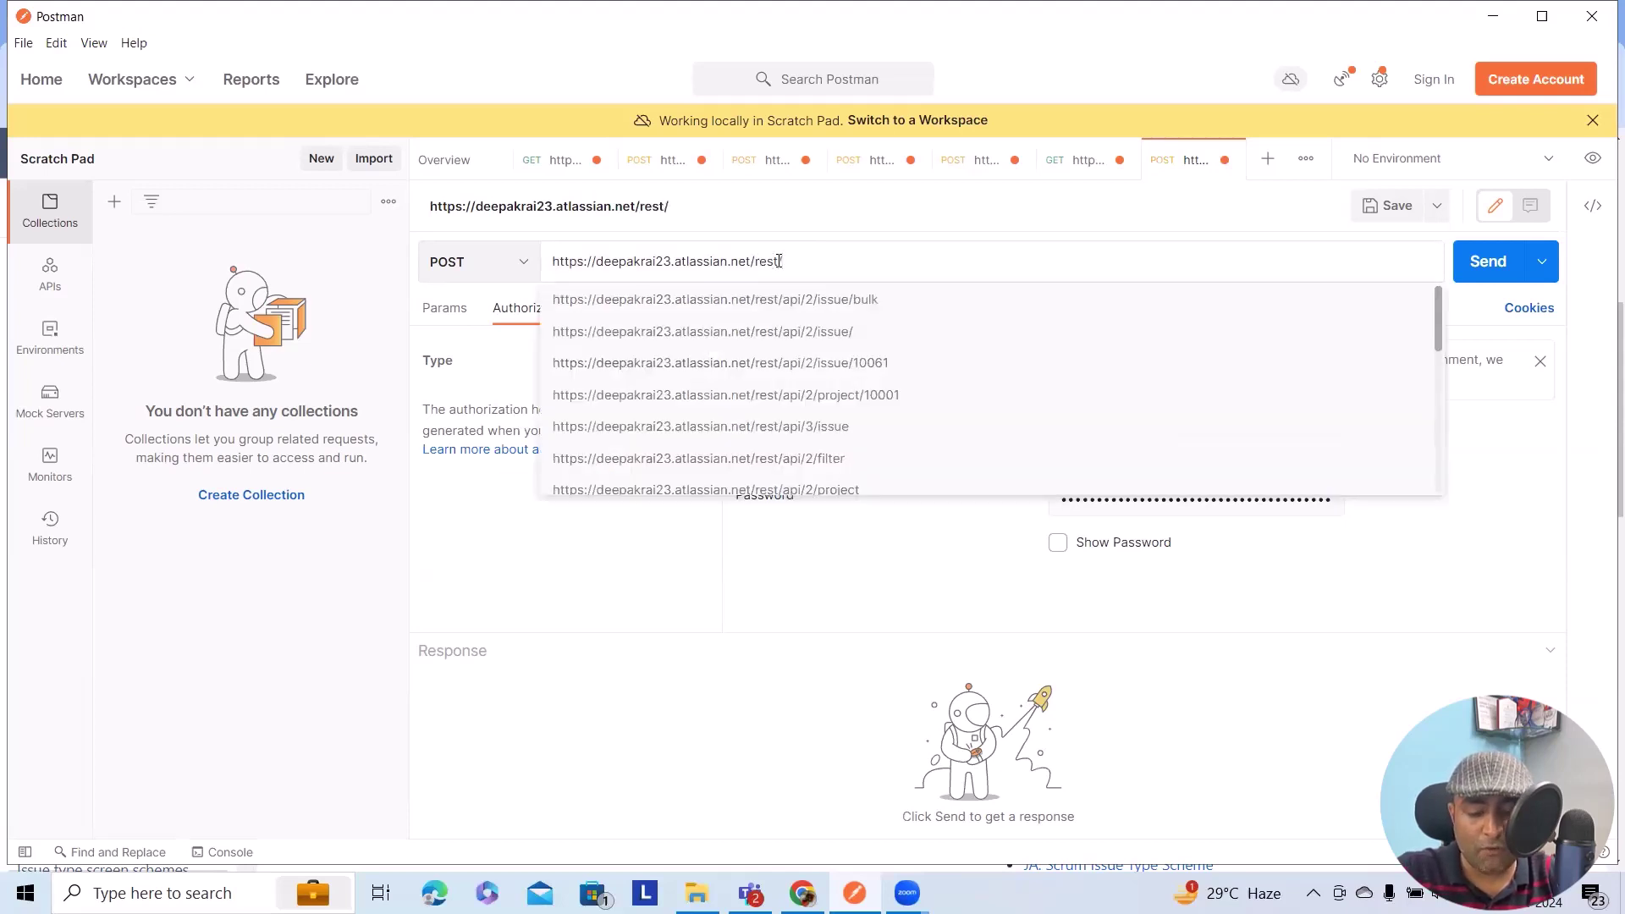
{"action": "type", "text": "api/"}
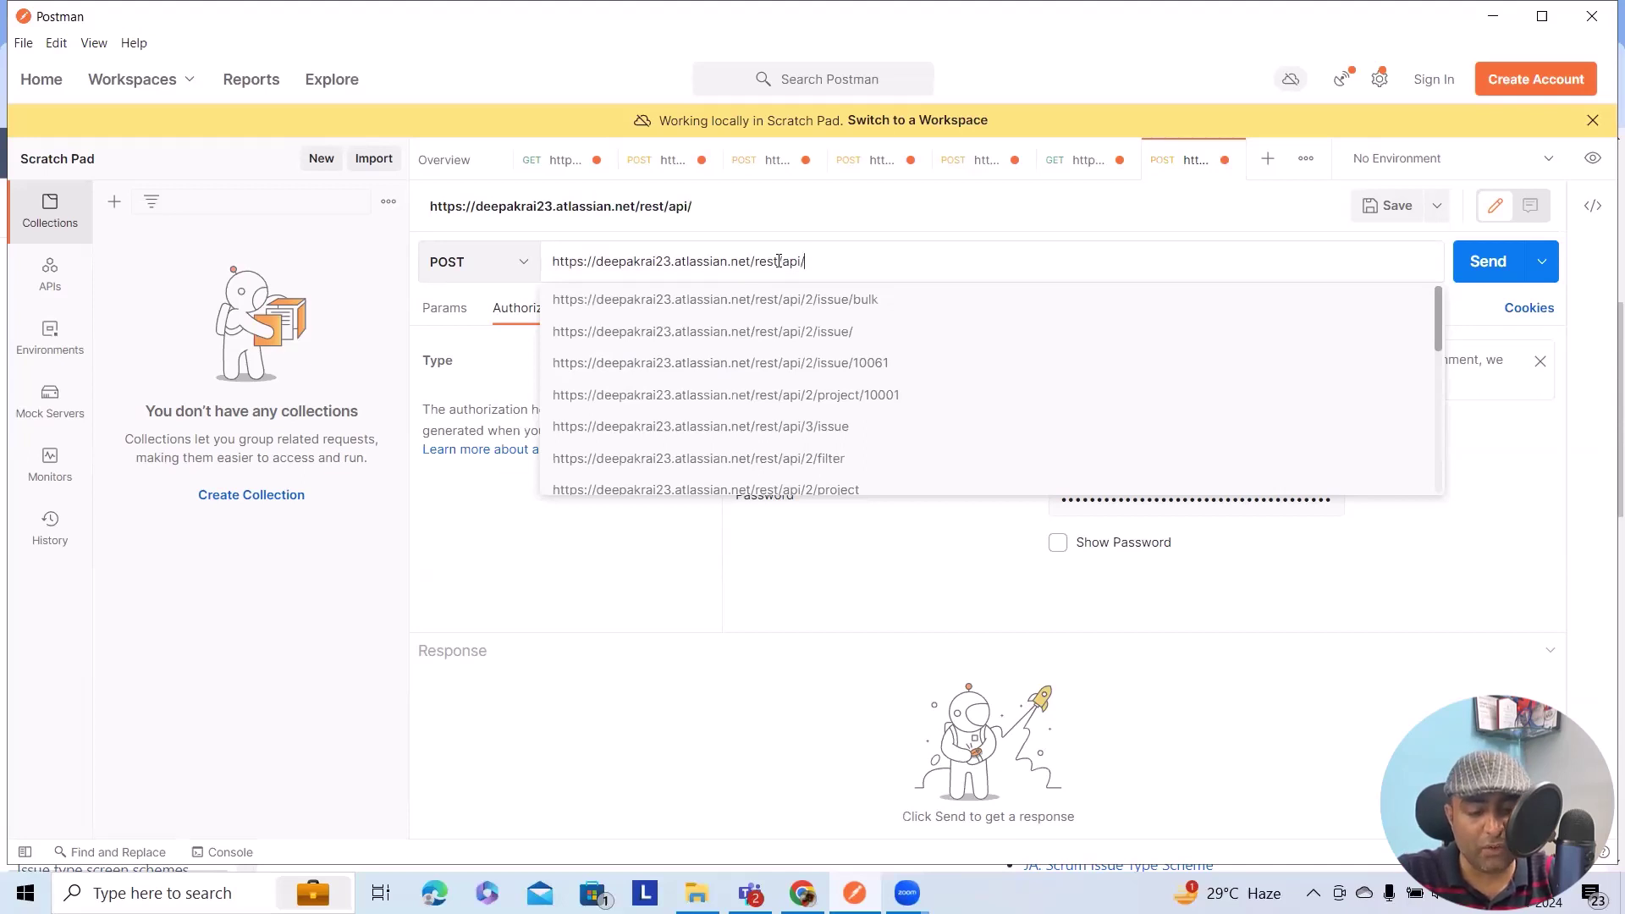
{"action": "type", "text": "2"}
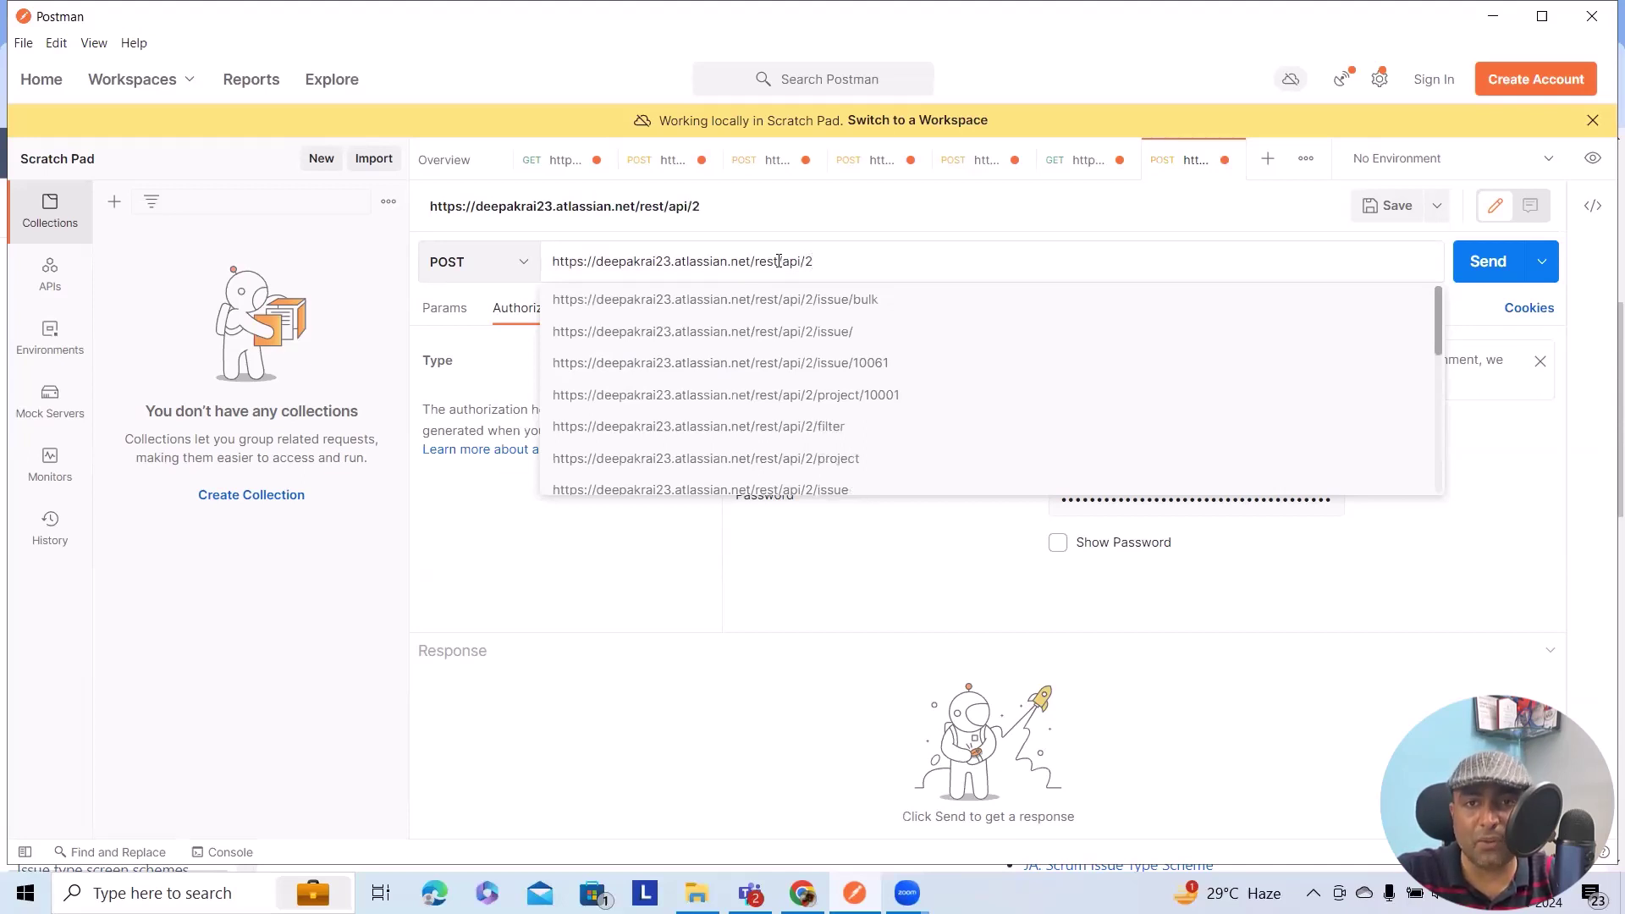
{"action": "type", "text": "/"}
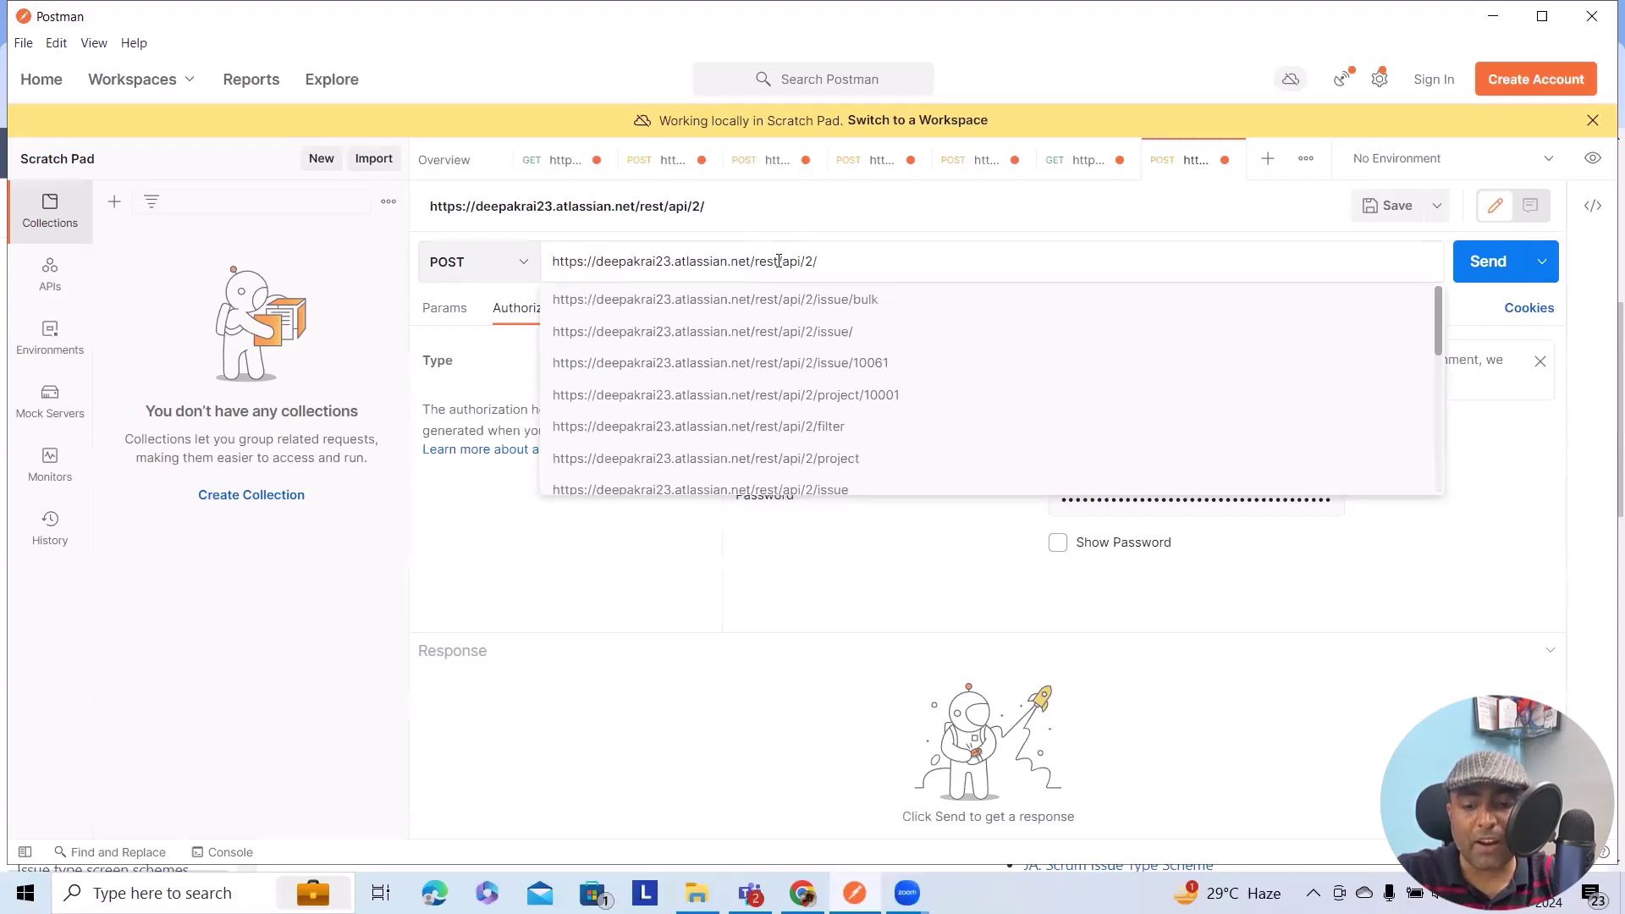
{"action": "type", "text": "issuetype"}
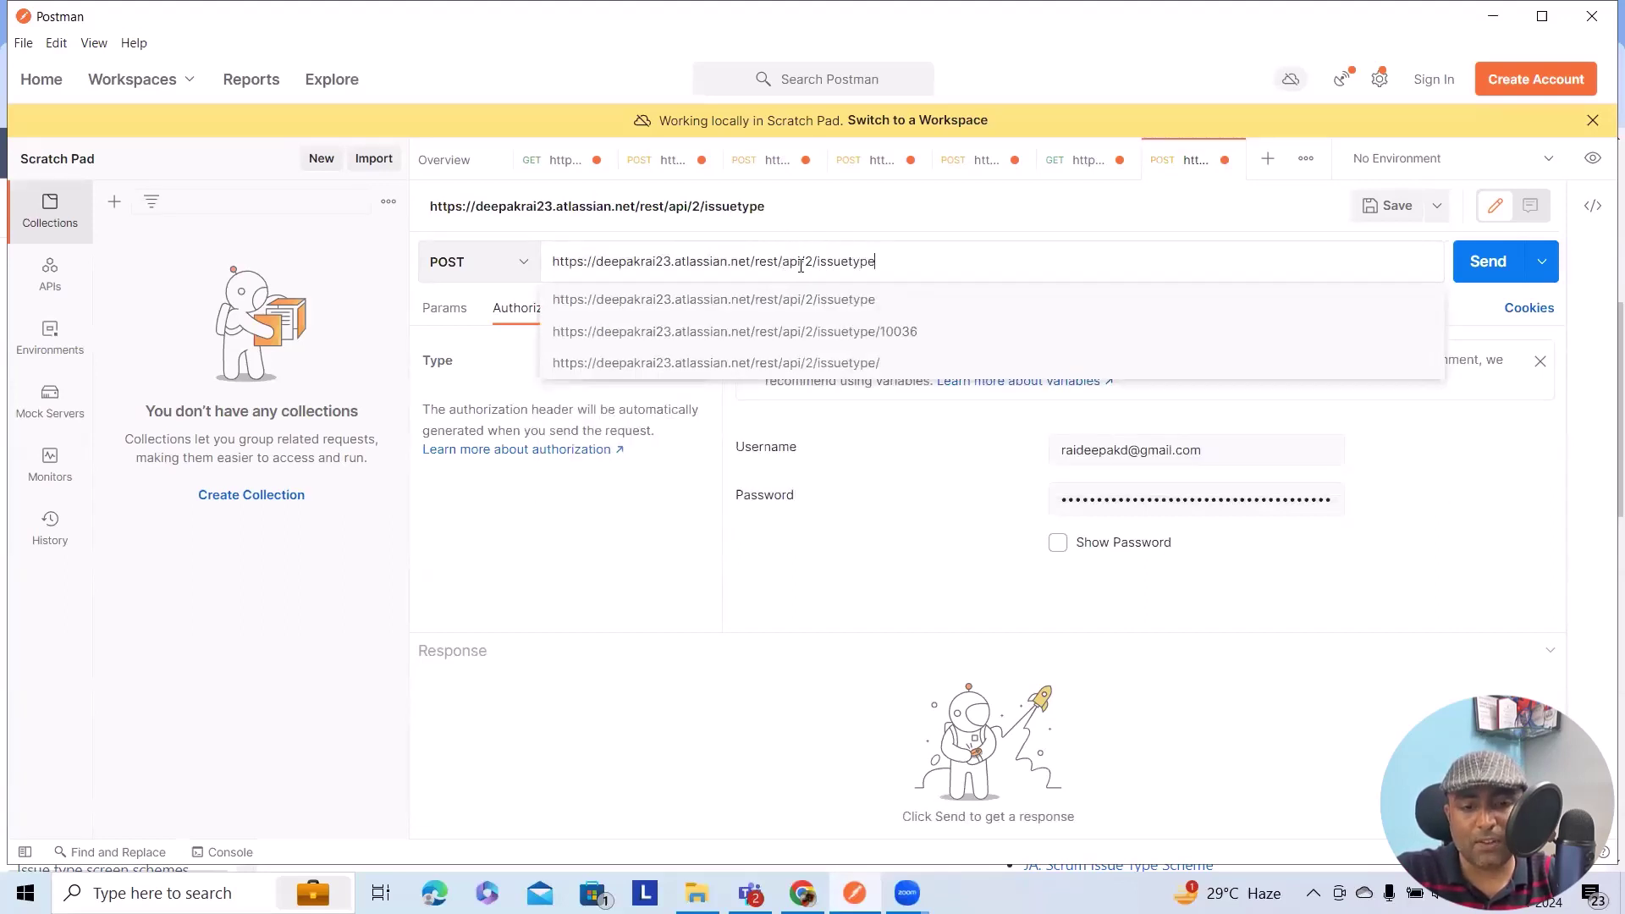
{"action": "left_click", "coordinate": [803, 563]}
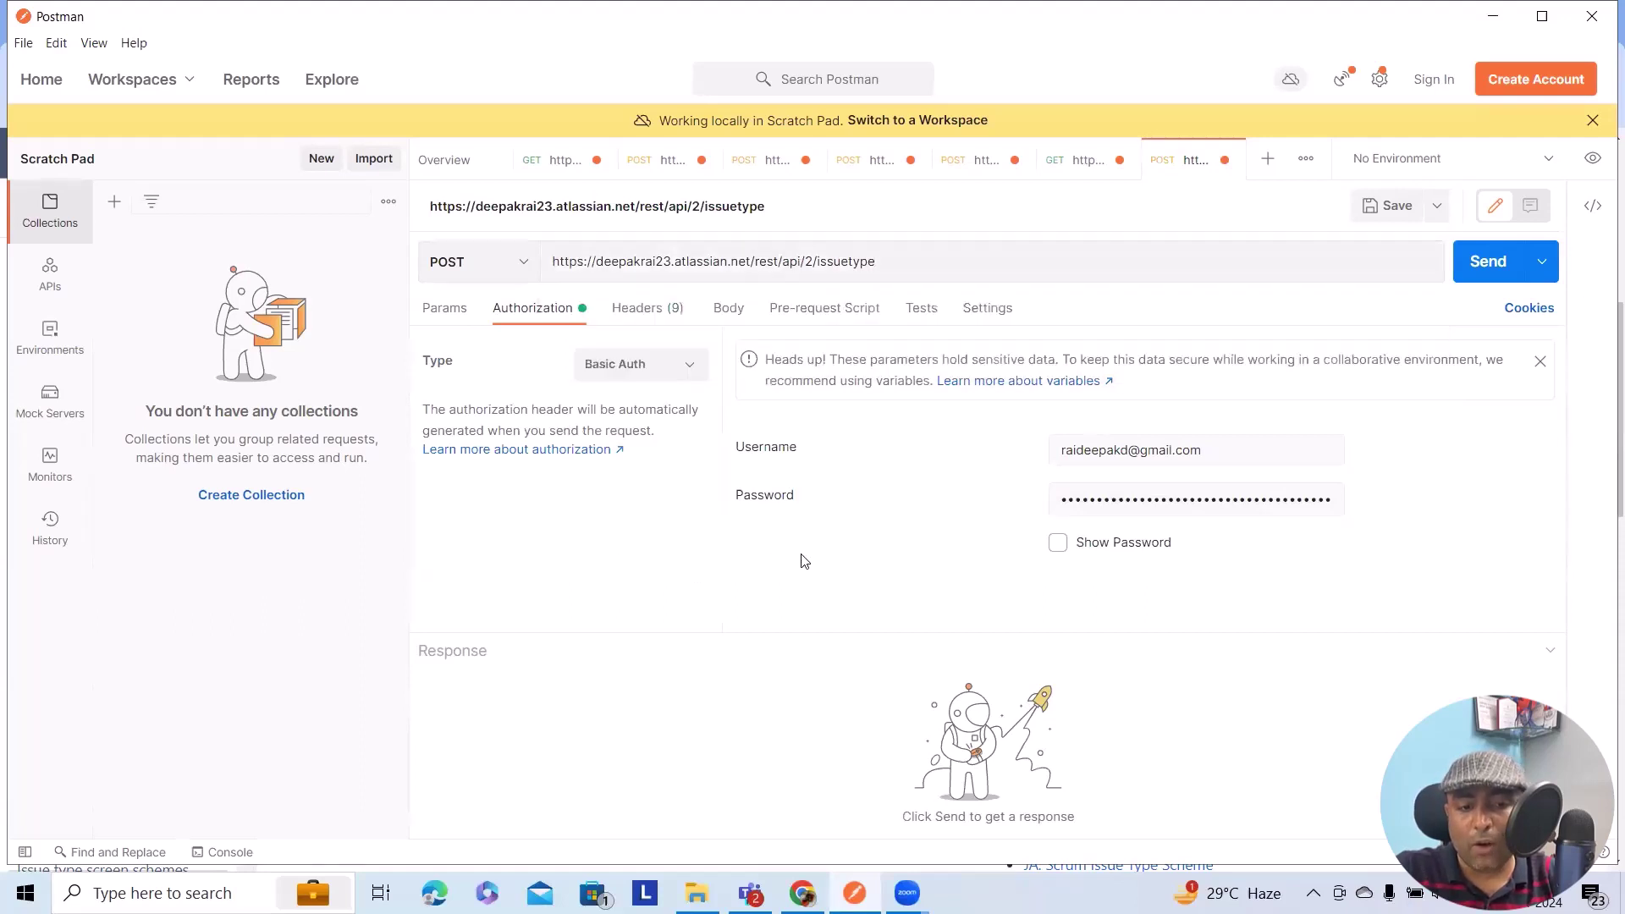
Step: Set the request body type to raw with JSON format
{"action": "left_click", "coordinate": [729, 307]}
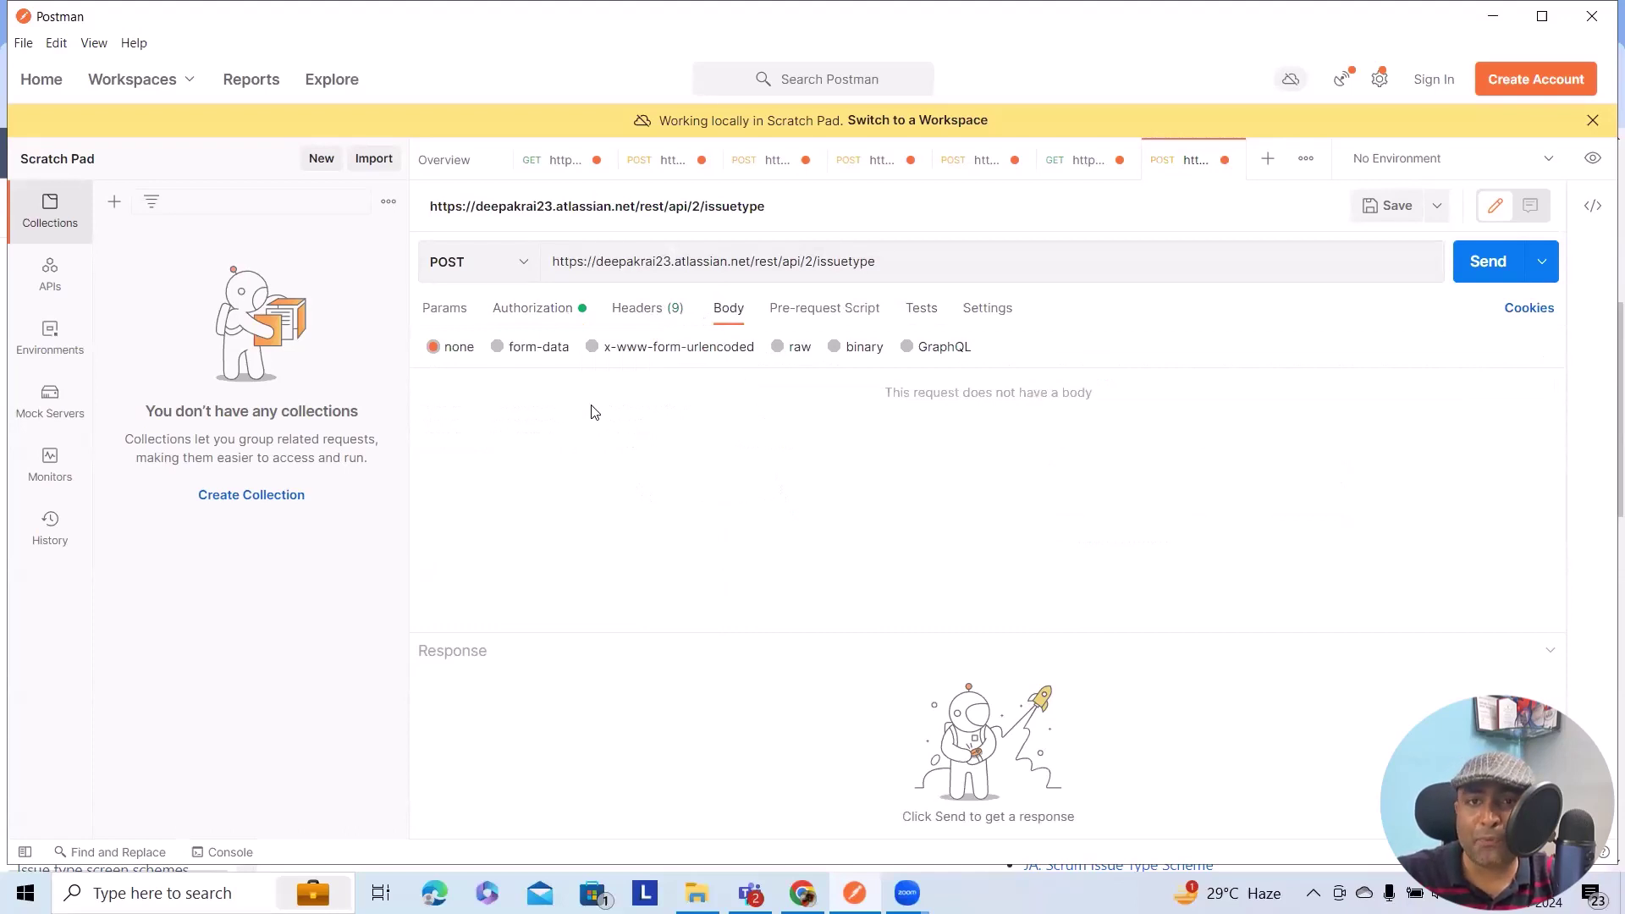
{"action": "left_click", "coordinate": [779, 349]}
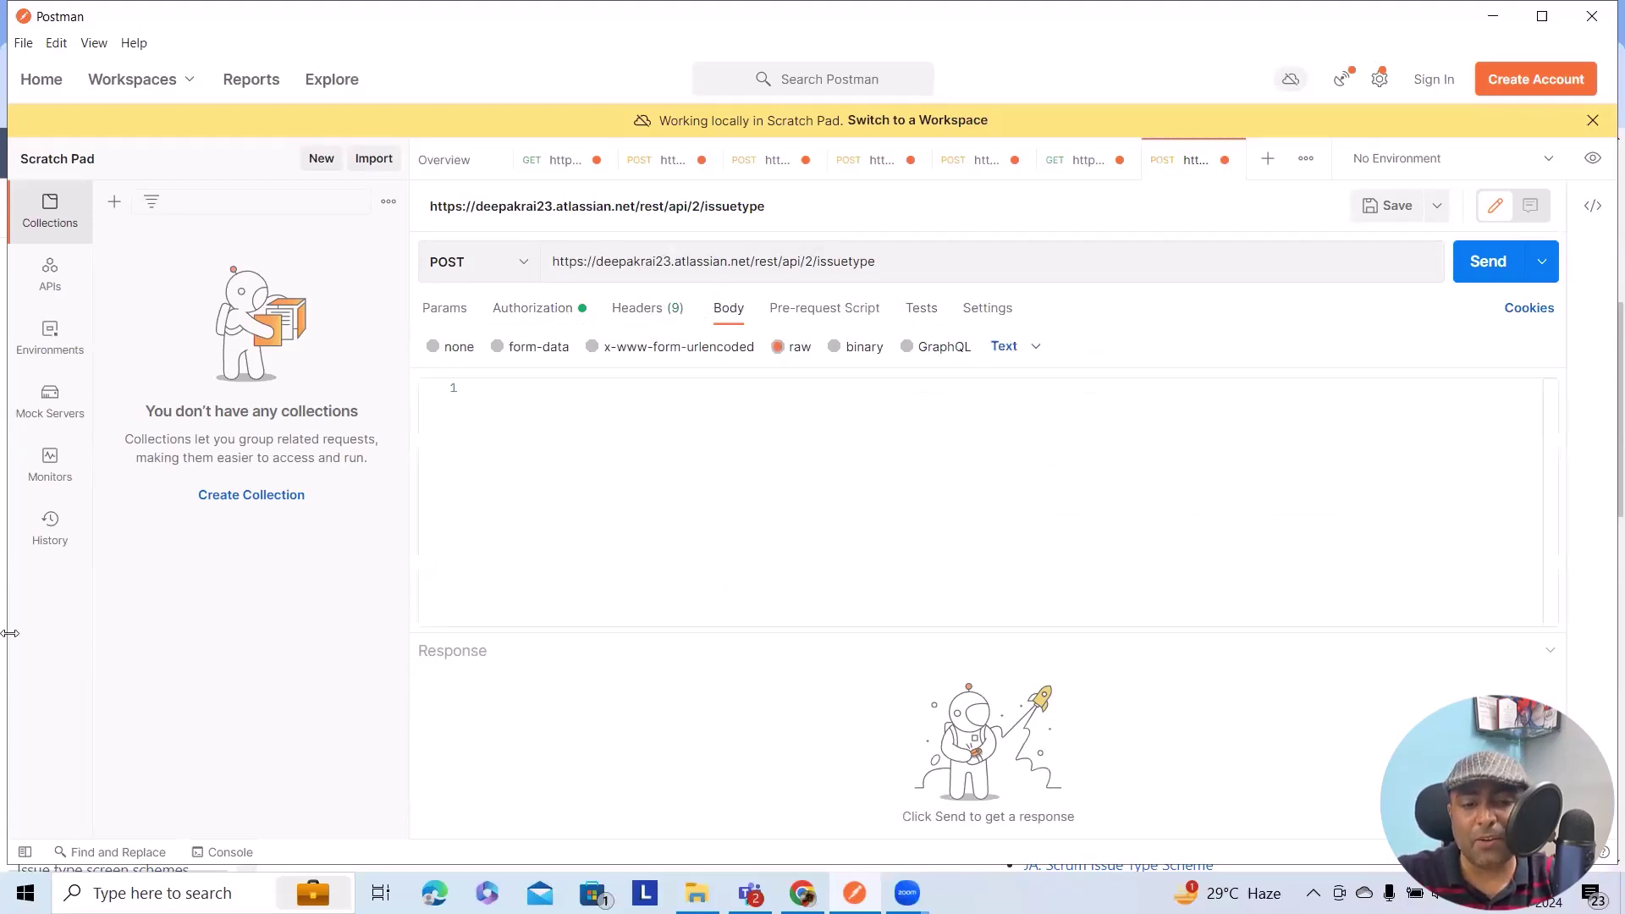
{"action": "left_click", "coordinate": [1034, 348]}
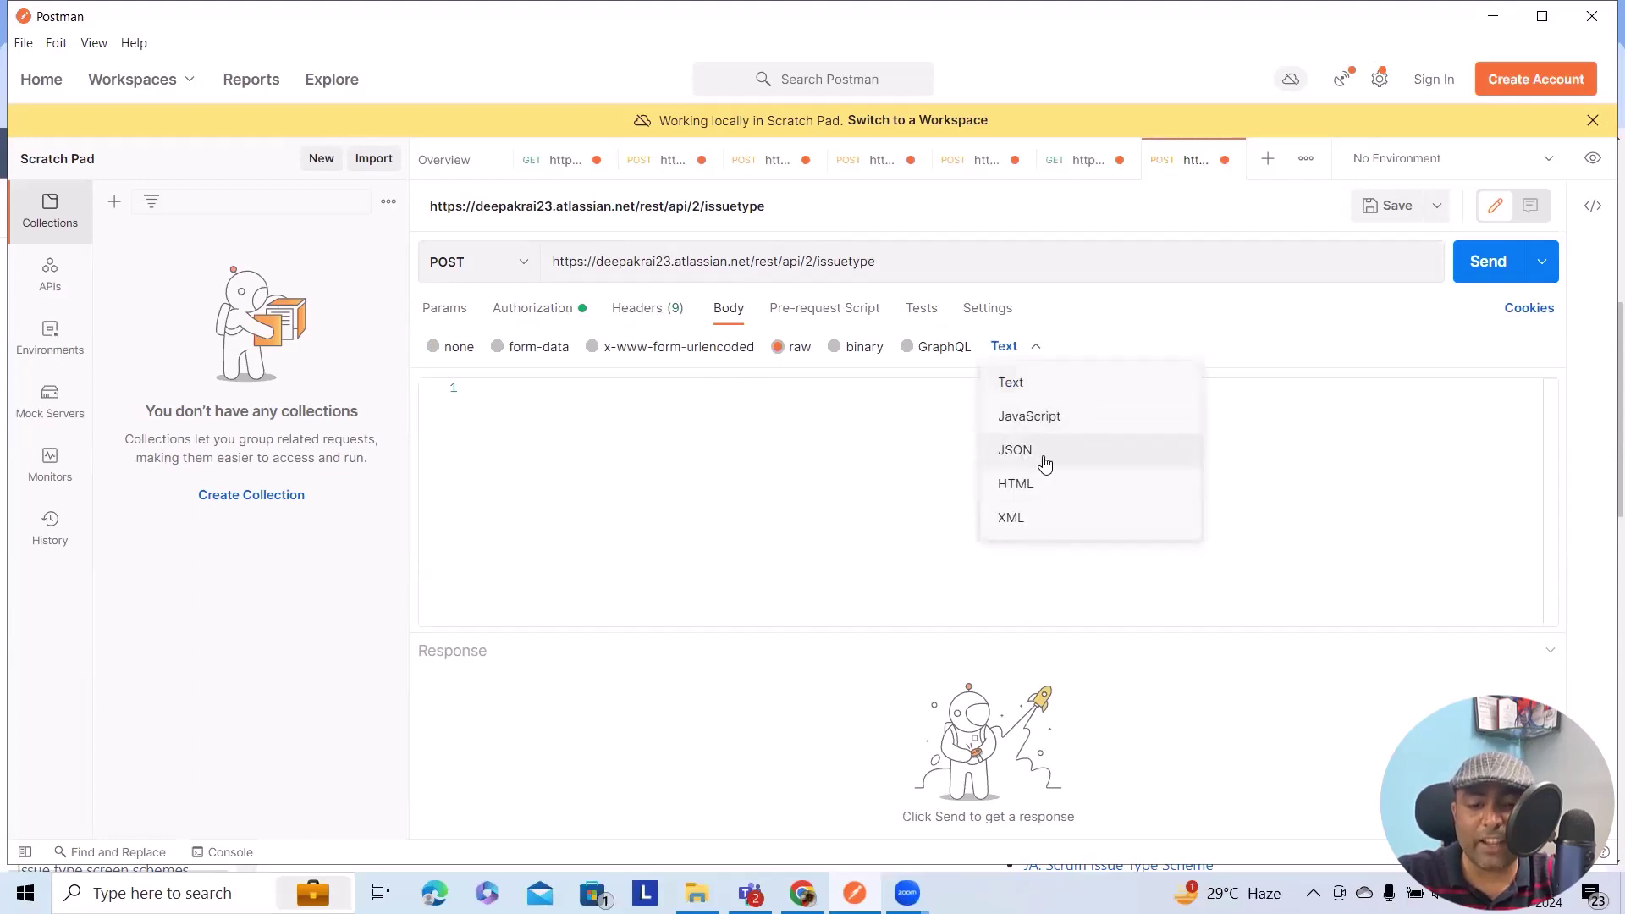
{"action": "left_click", "coordinate": [1017, 450]}
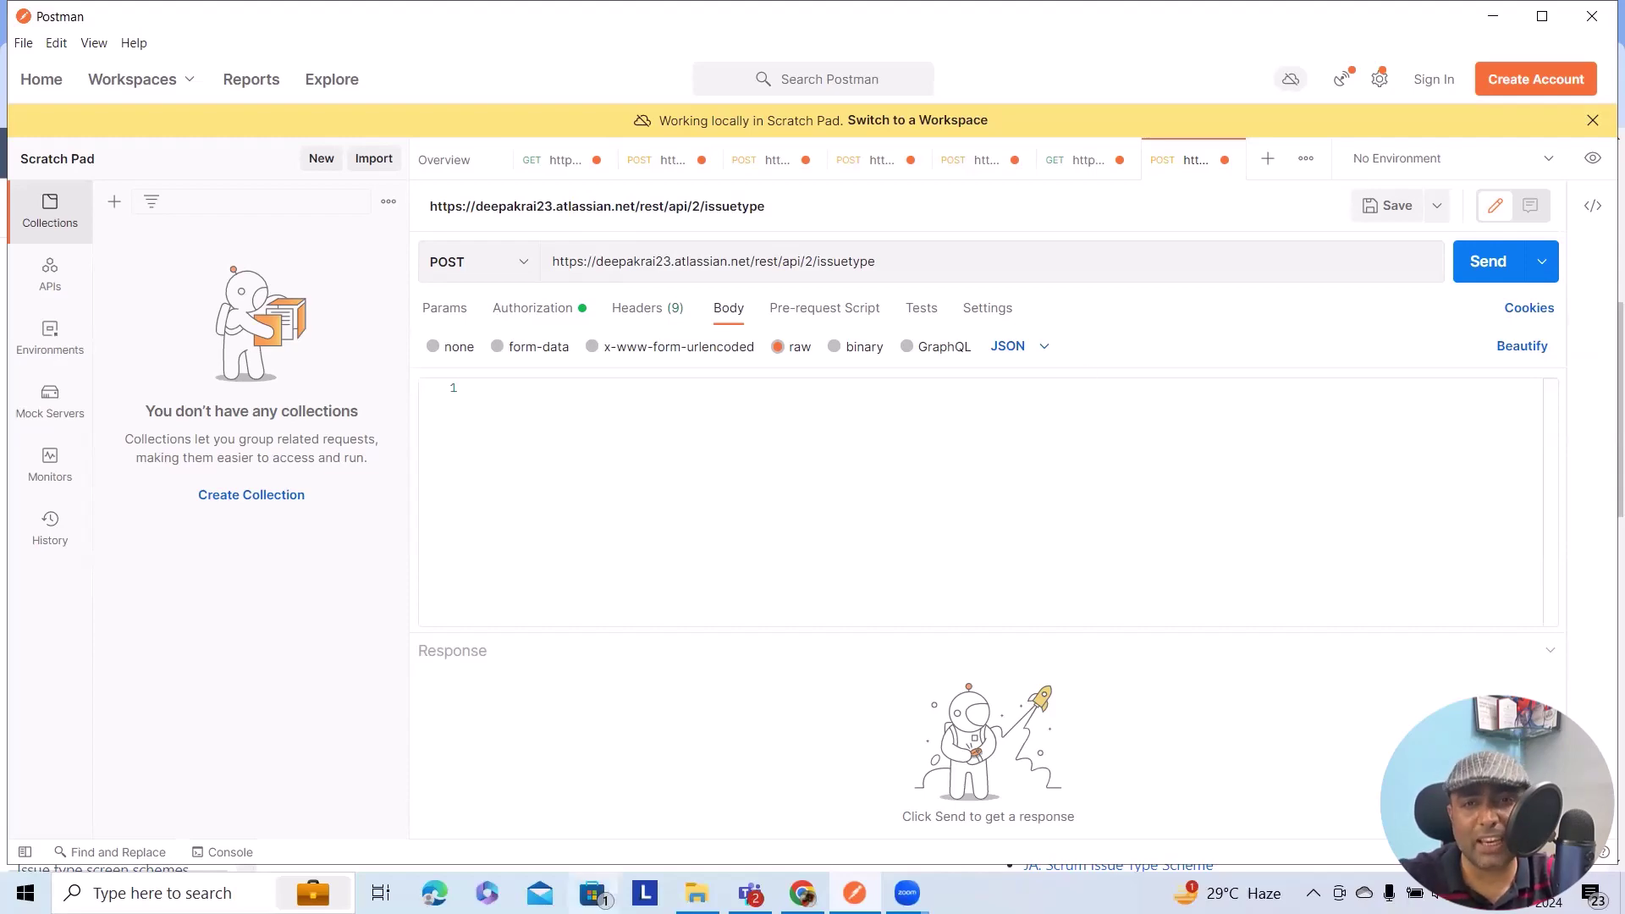
Step: Review the existing issue types in Jira's Create issue form without creating anything
{"action": "key", "text": "alt+Tab"}
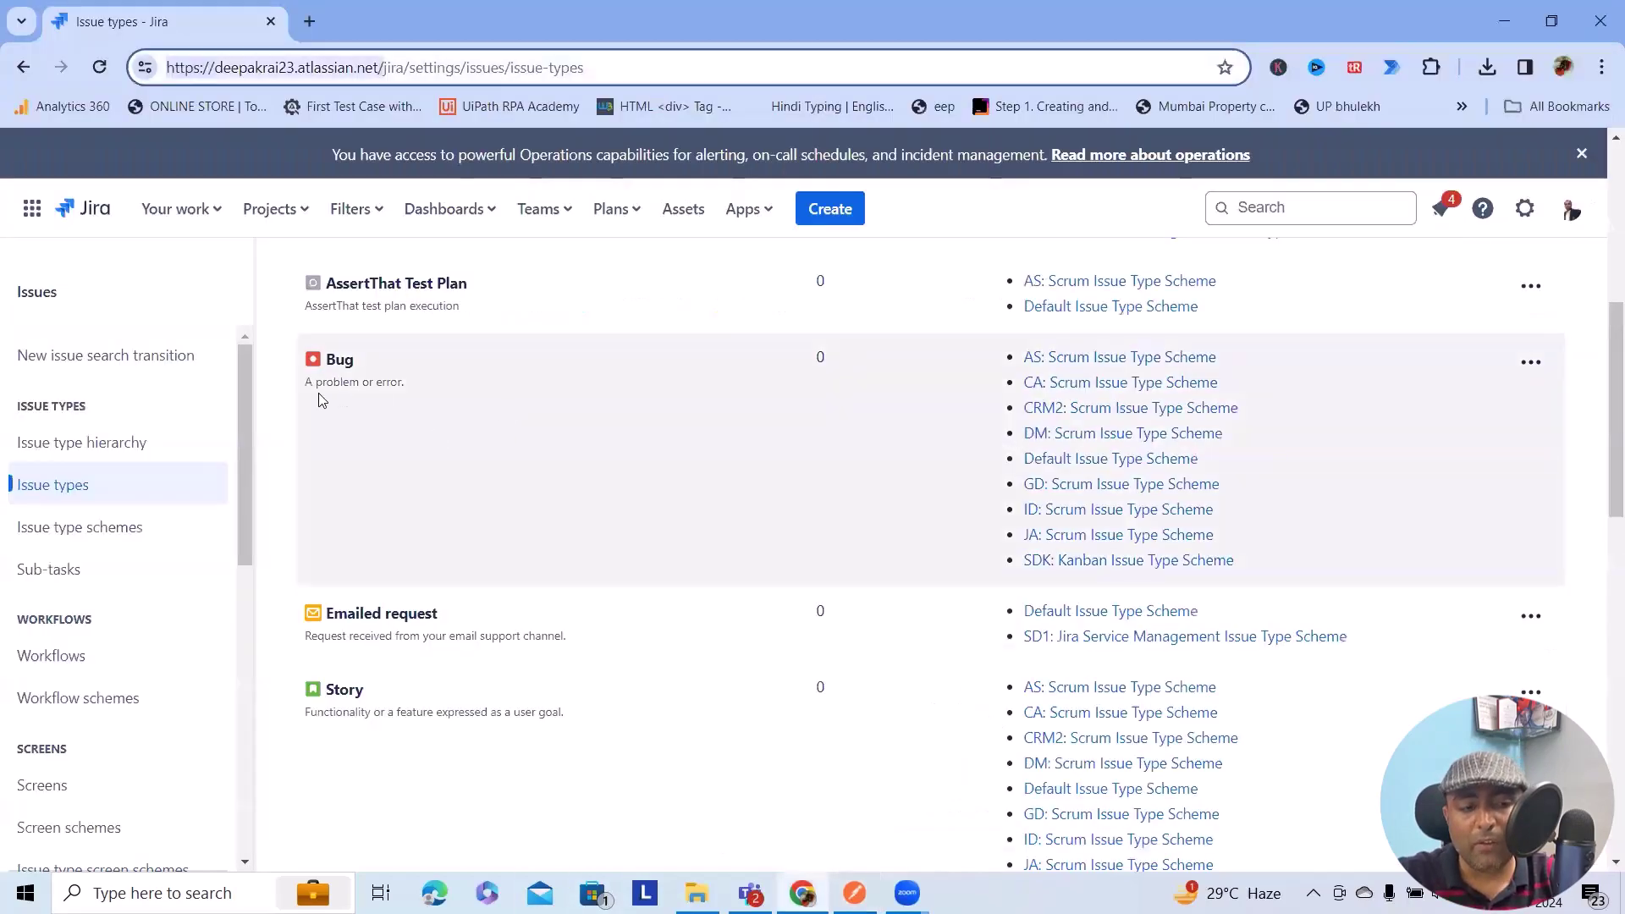
{"action": "left_click", "coordinate": [490, 140]}
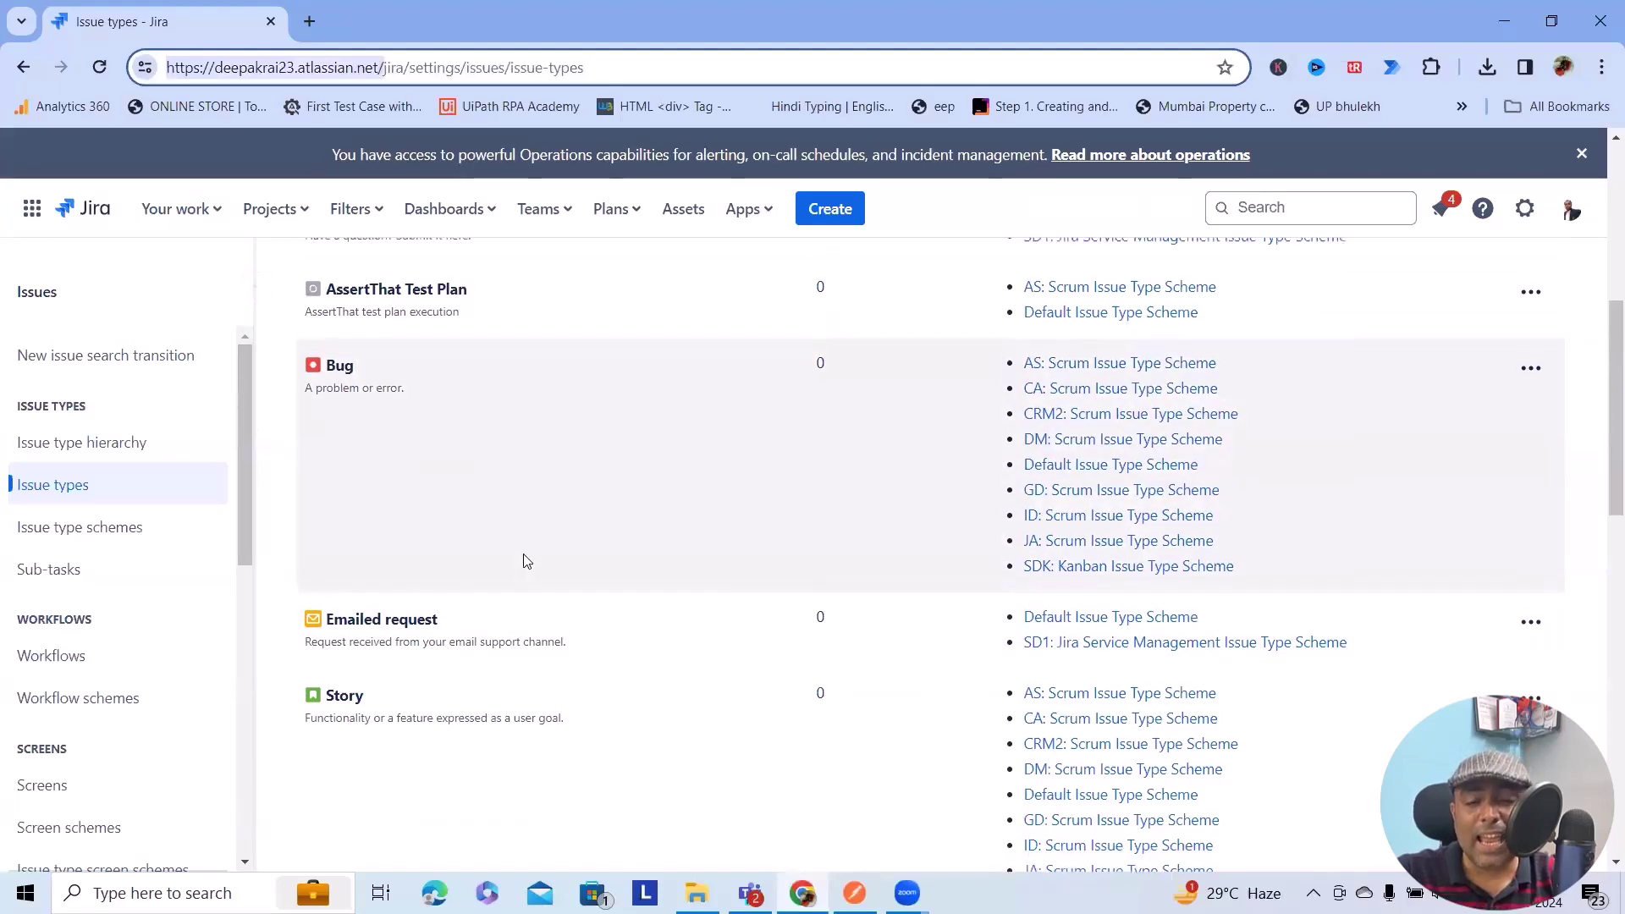
{"action": "scroll", "coordinate": [522, 562], "scroll_direction": "up", "scroll_amount": 1}
{"action": "scroll", "coordinate": [504, 573], "scroll_direction": "up", "scroll_amount": 2}
{"action": "scroll", "coordinate": [464, 413], "scroll_direction": "up", "scroll_amount": 2}
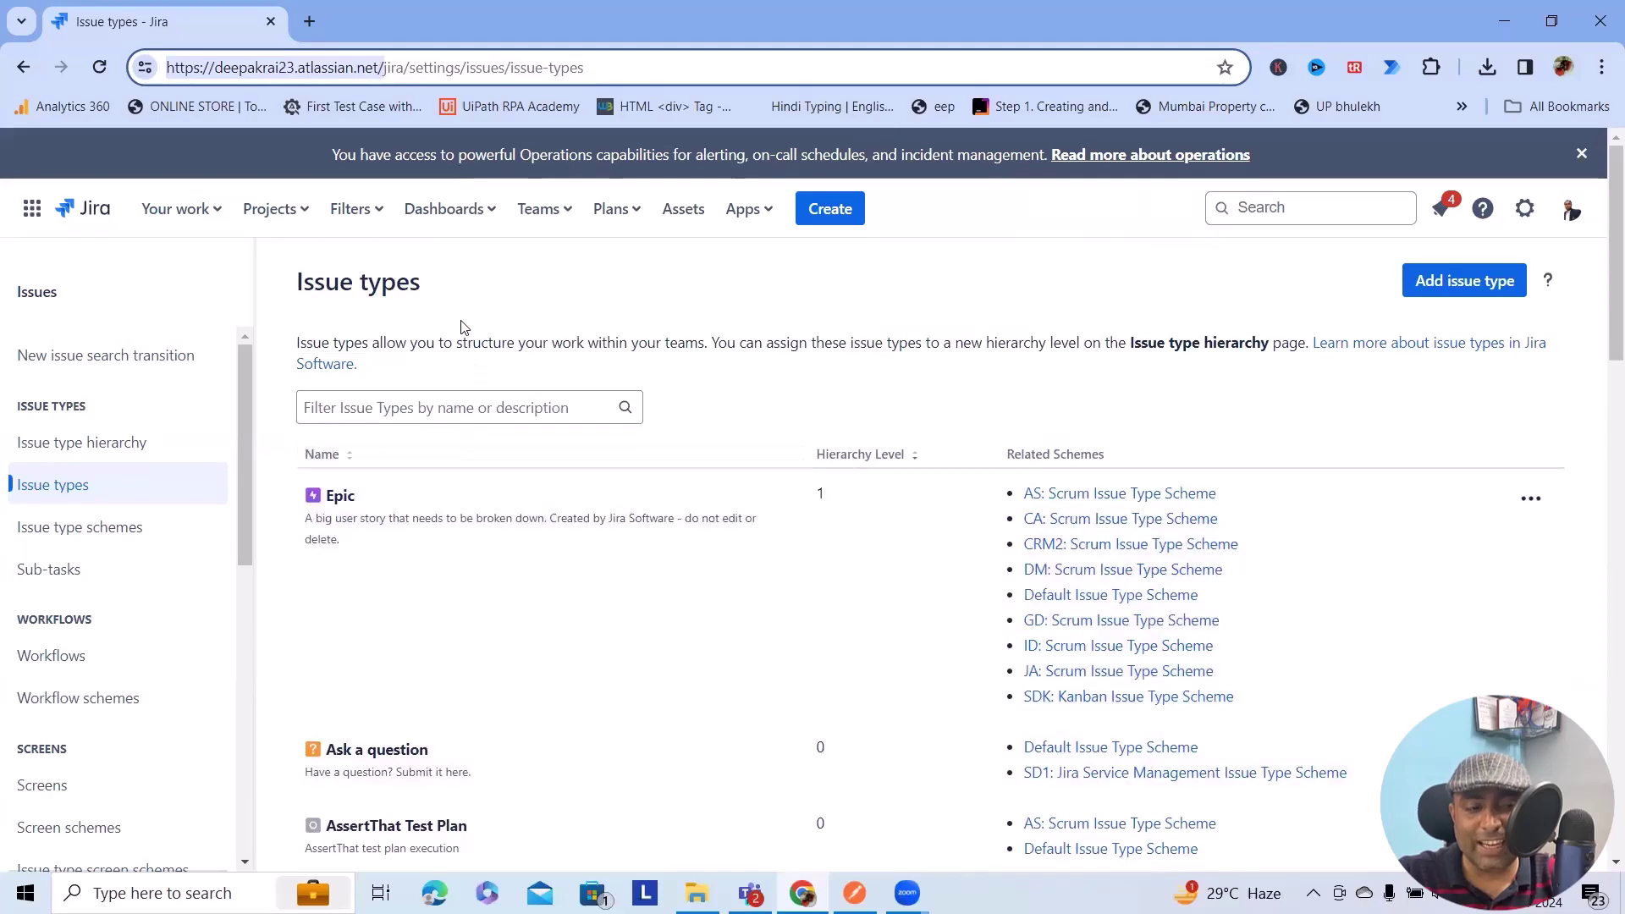
{"action": "left_click", "coordinate": [834, 220]}
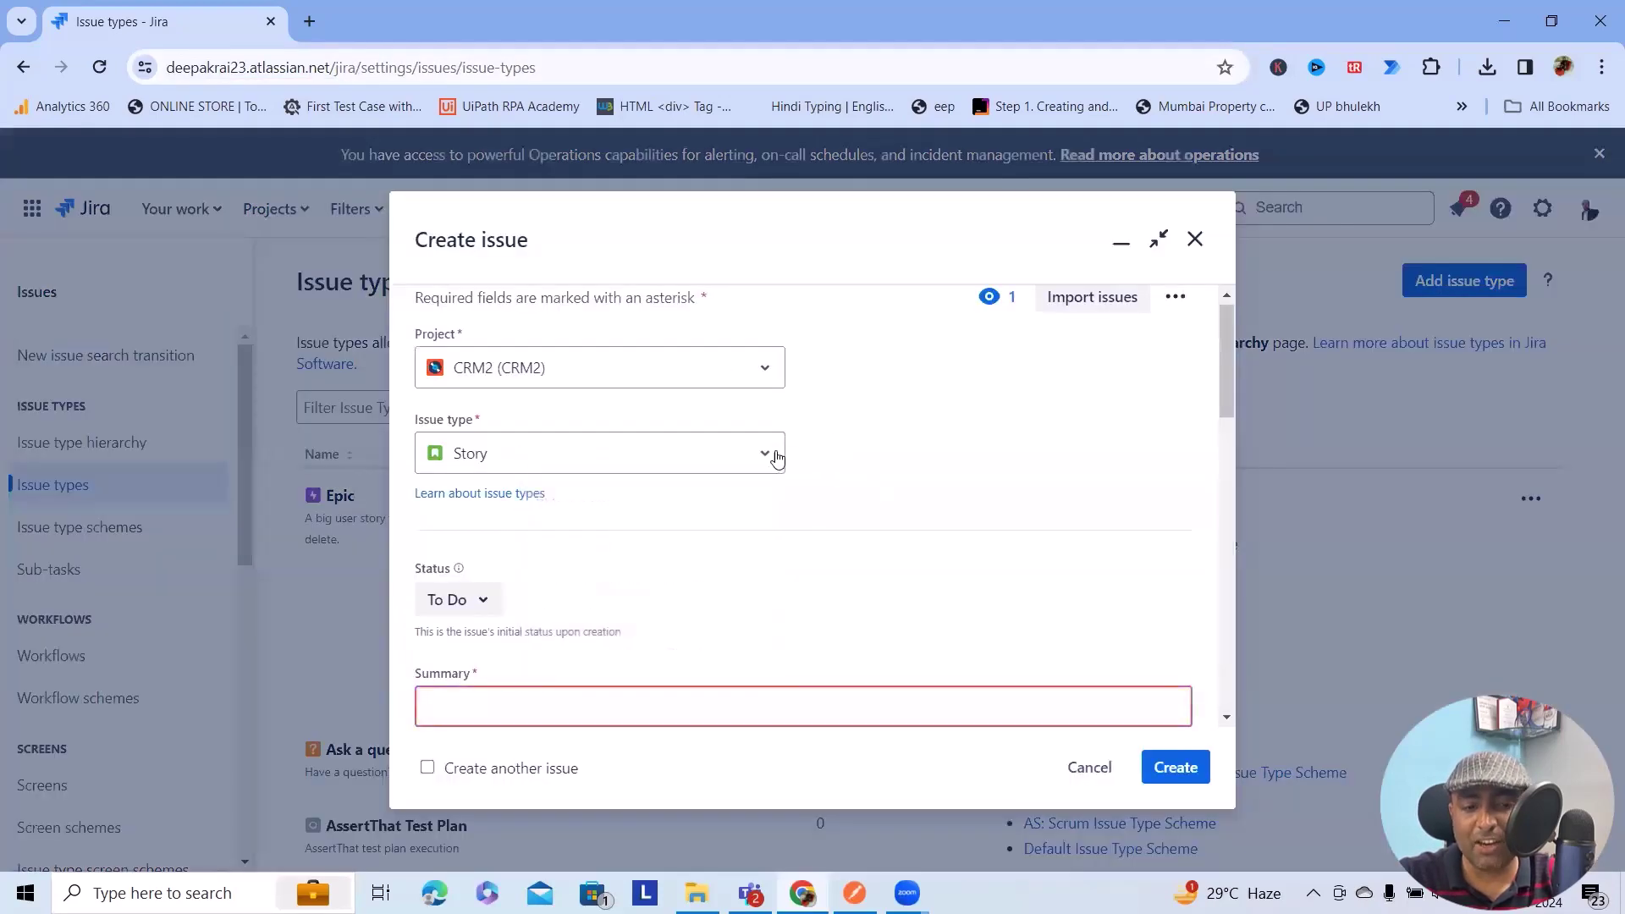
{"action": "left_click", "coordinate": [771, 455]}
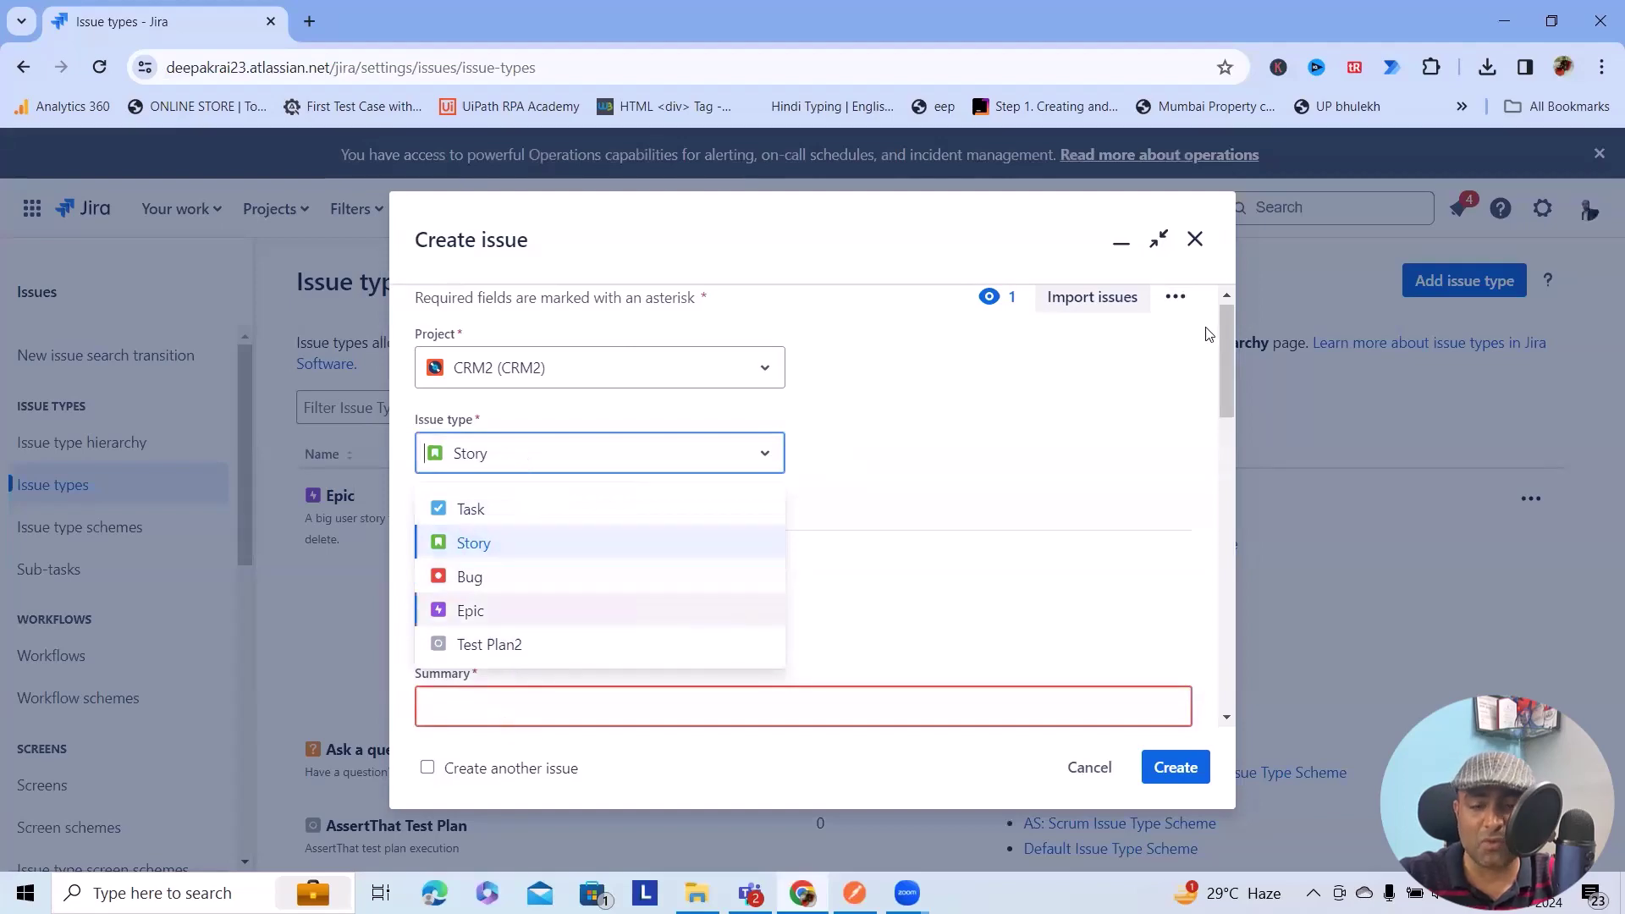
{"action": "left_click", "coordinate": [1195, 239]}
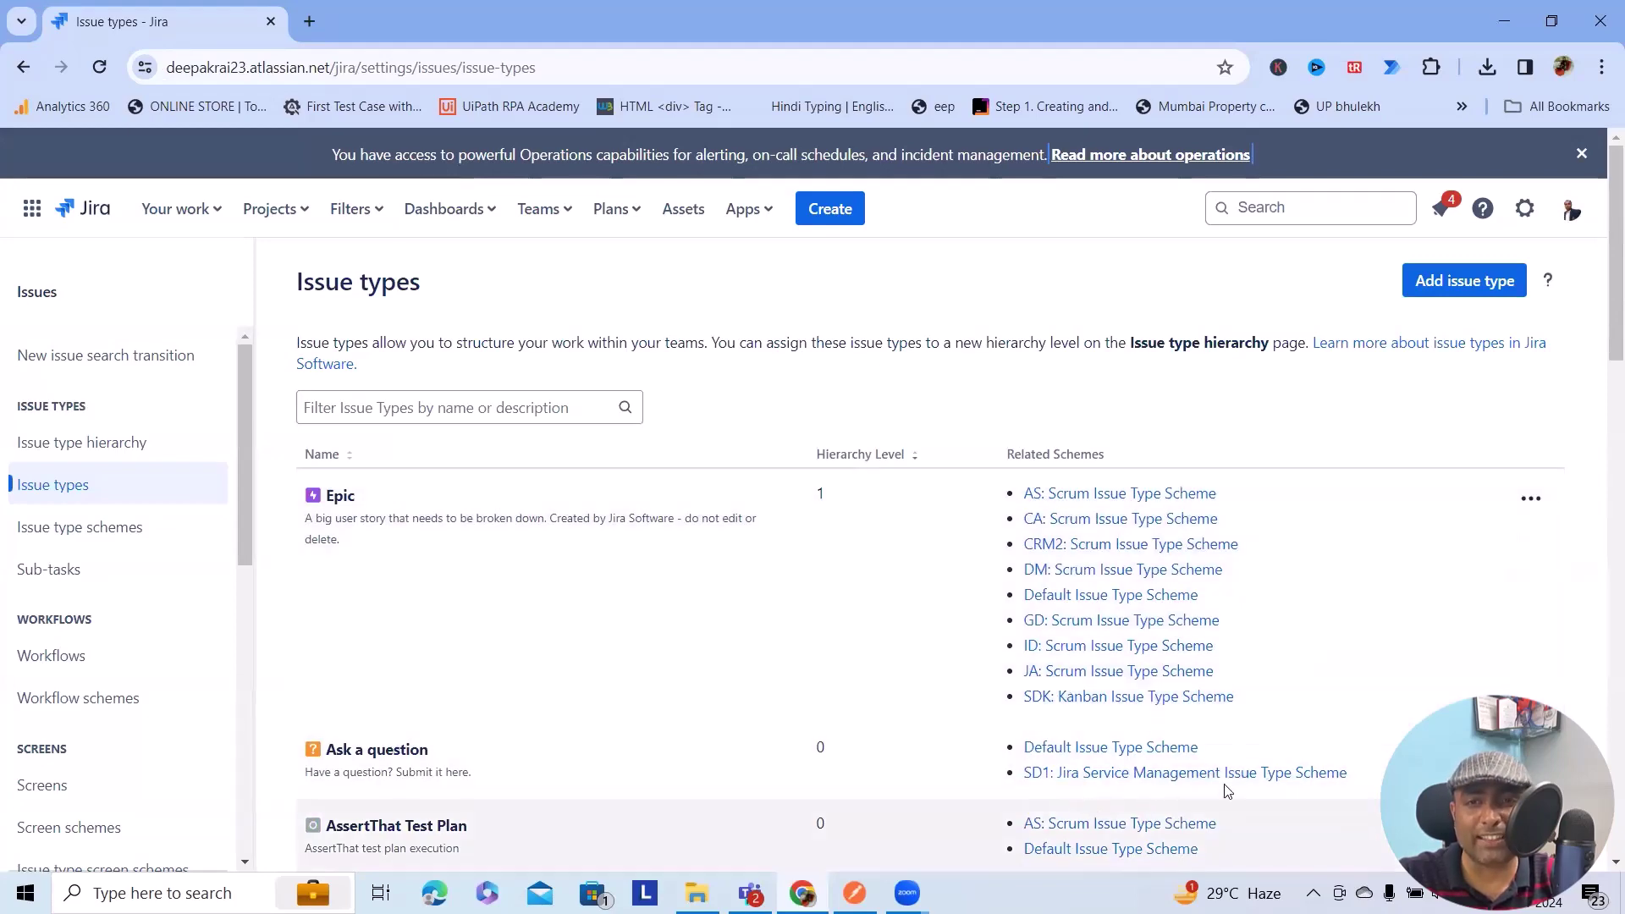
{"action": "left_click", "coordinate": [855, 893]}
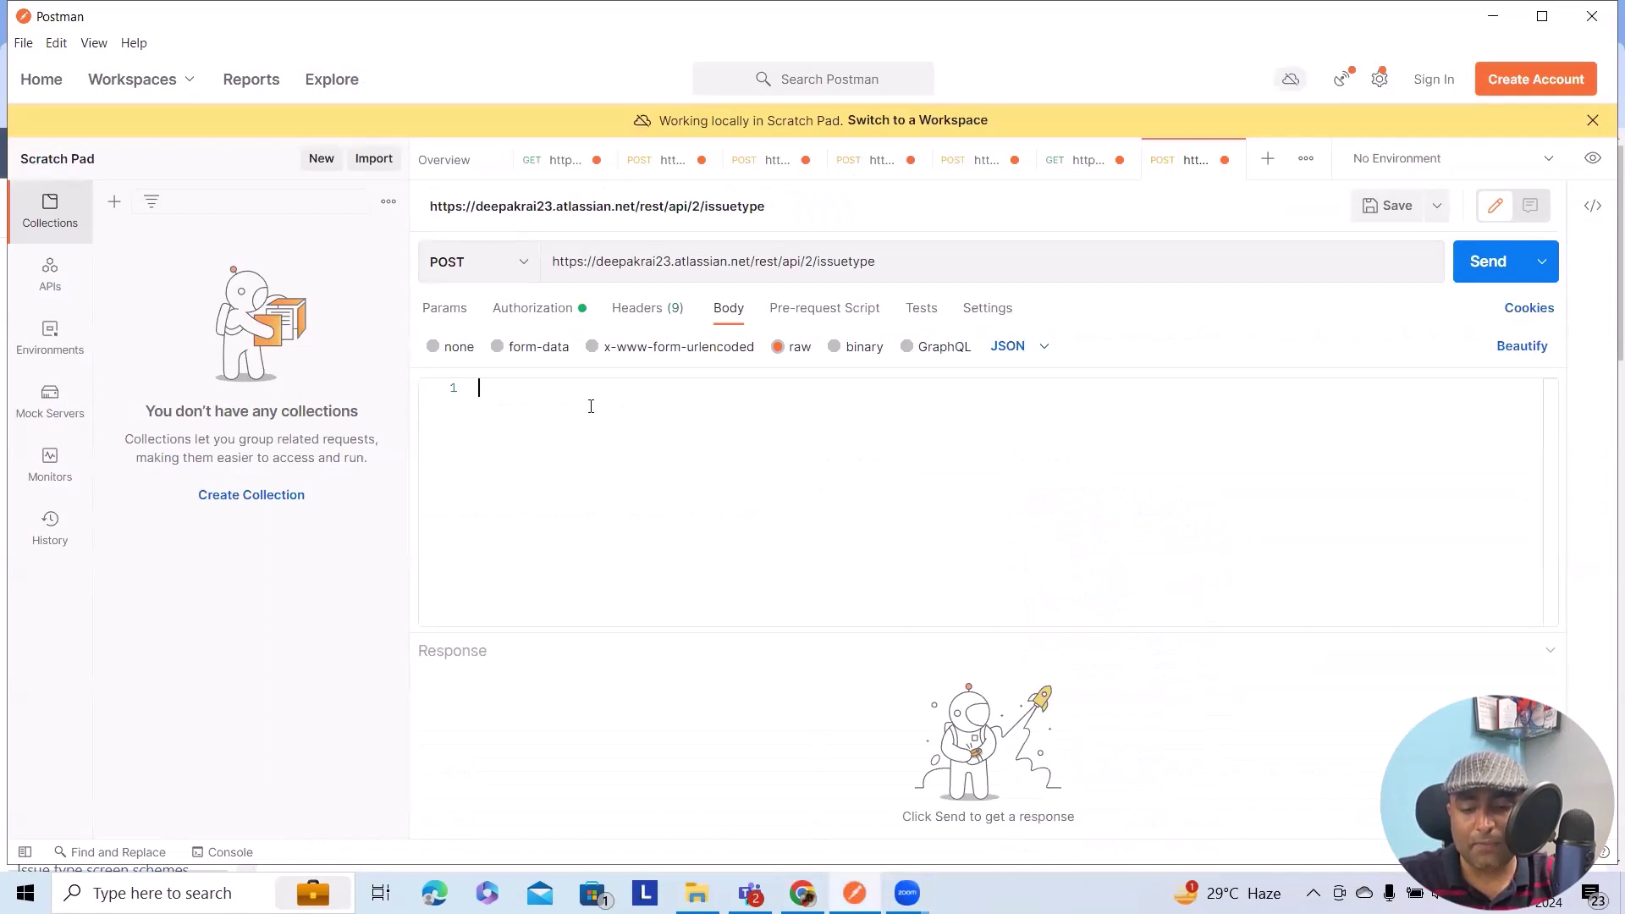
{"action": "type", "text": "{"}
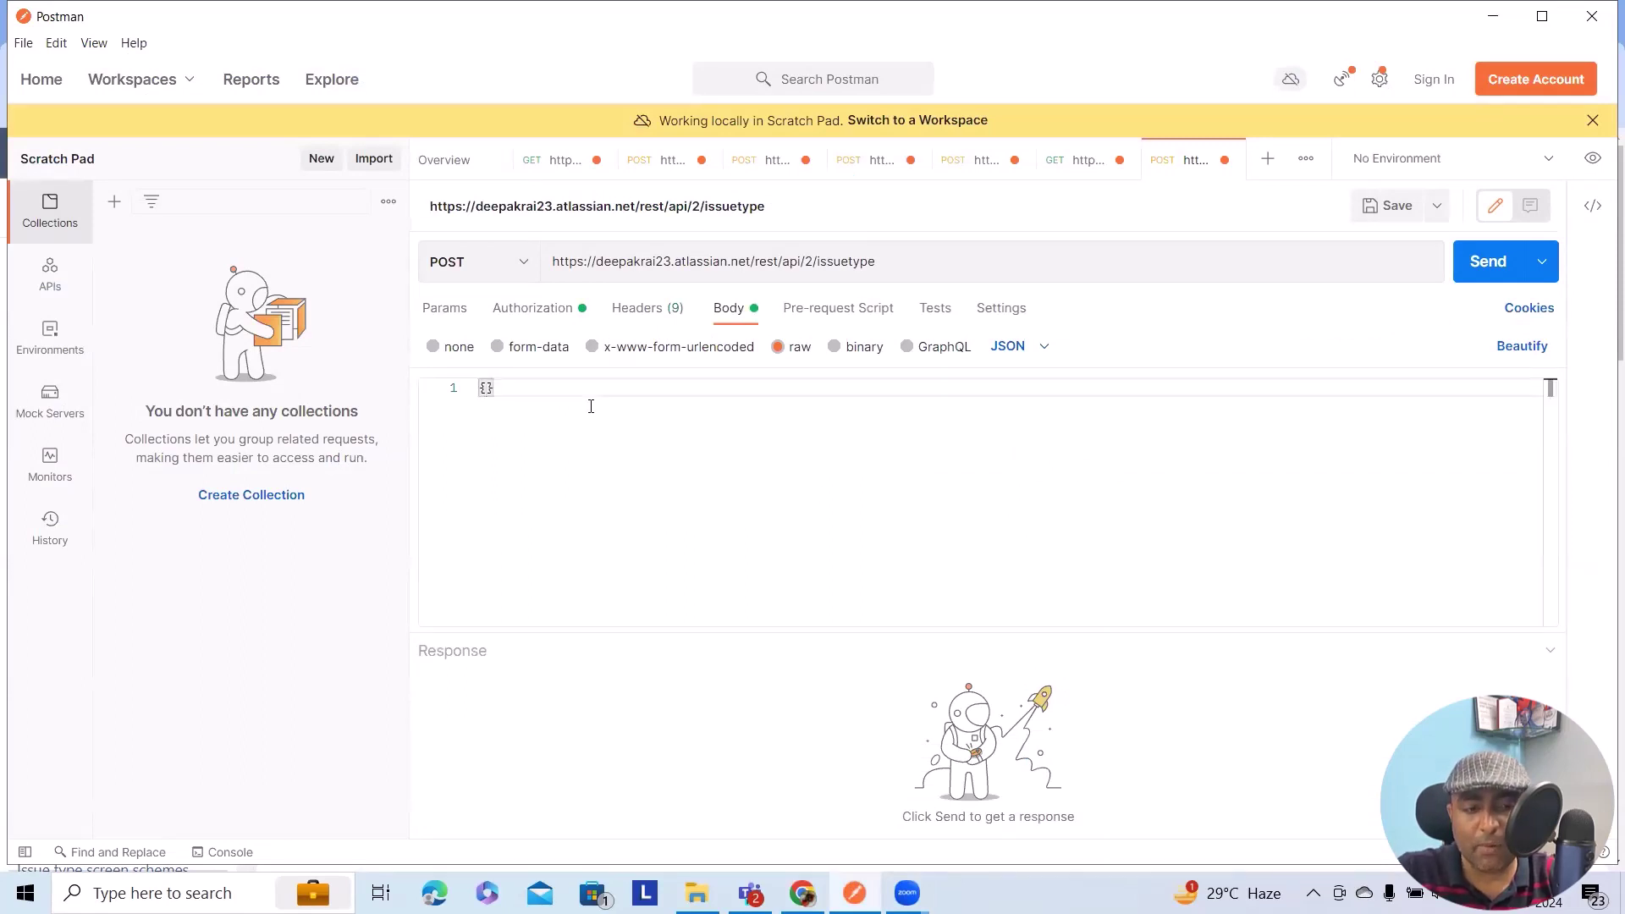
Step: Write the JSON body with description 'This is created by REST API' and an empty name
{"action": "key", "text": "Return"}
{"action": "type", "text": "\""}
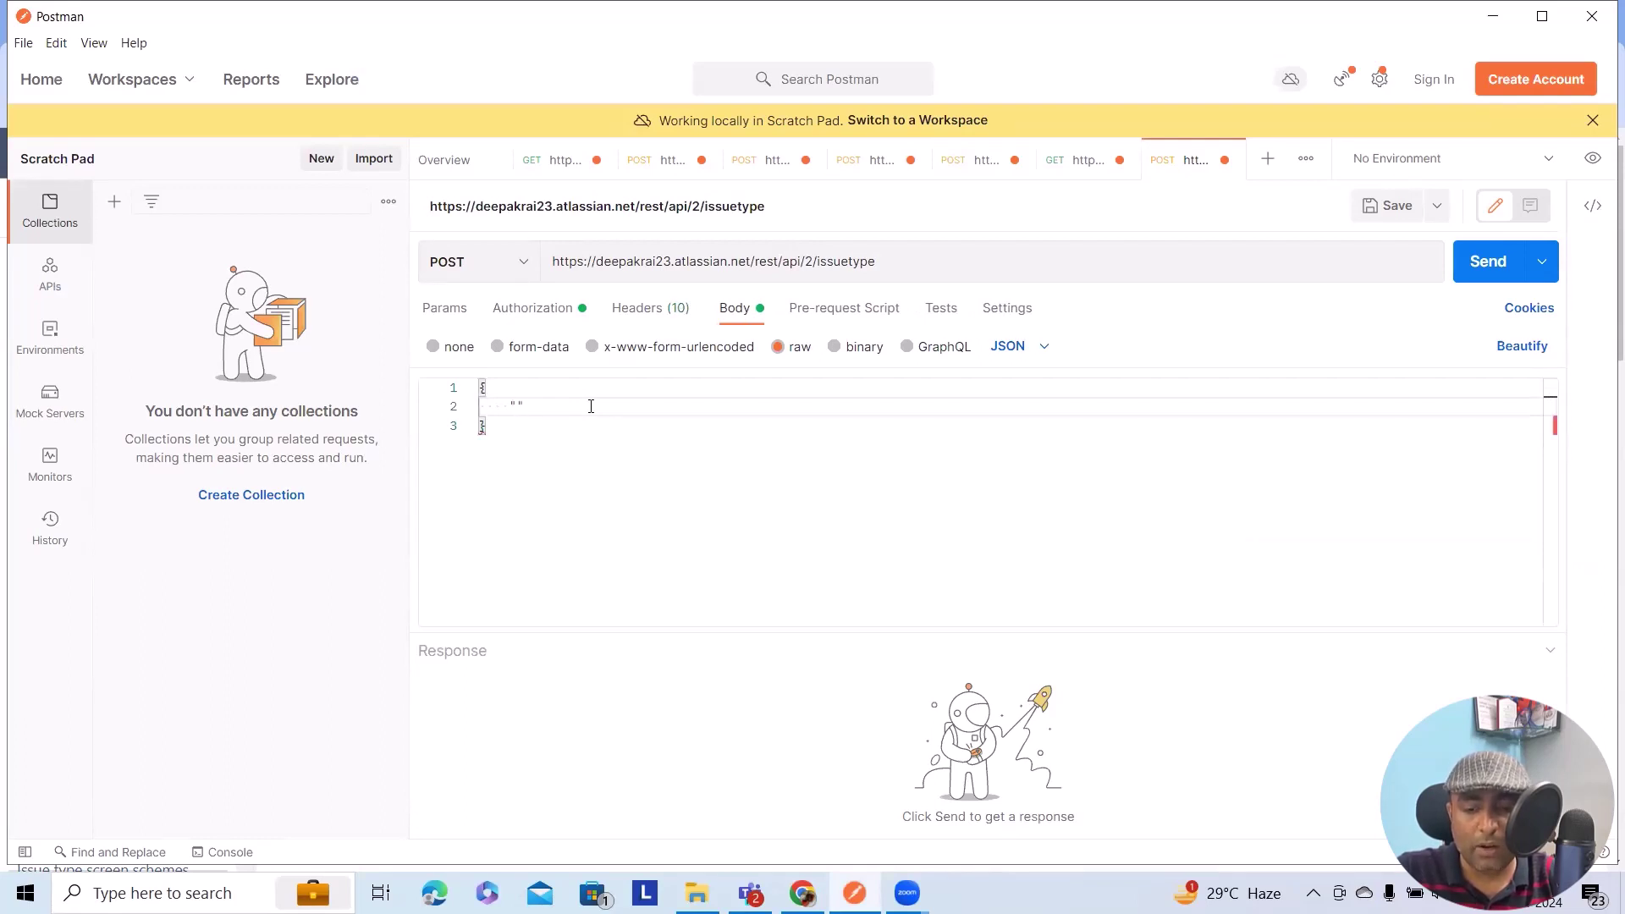
{"action": "type", "text": "description"}
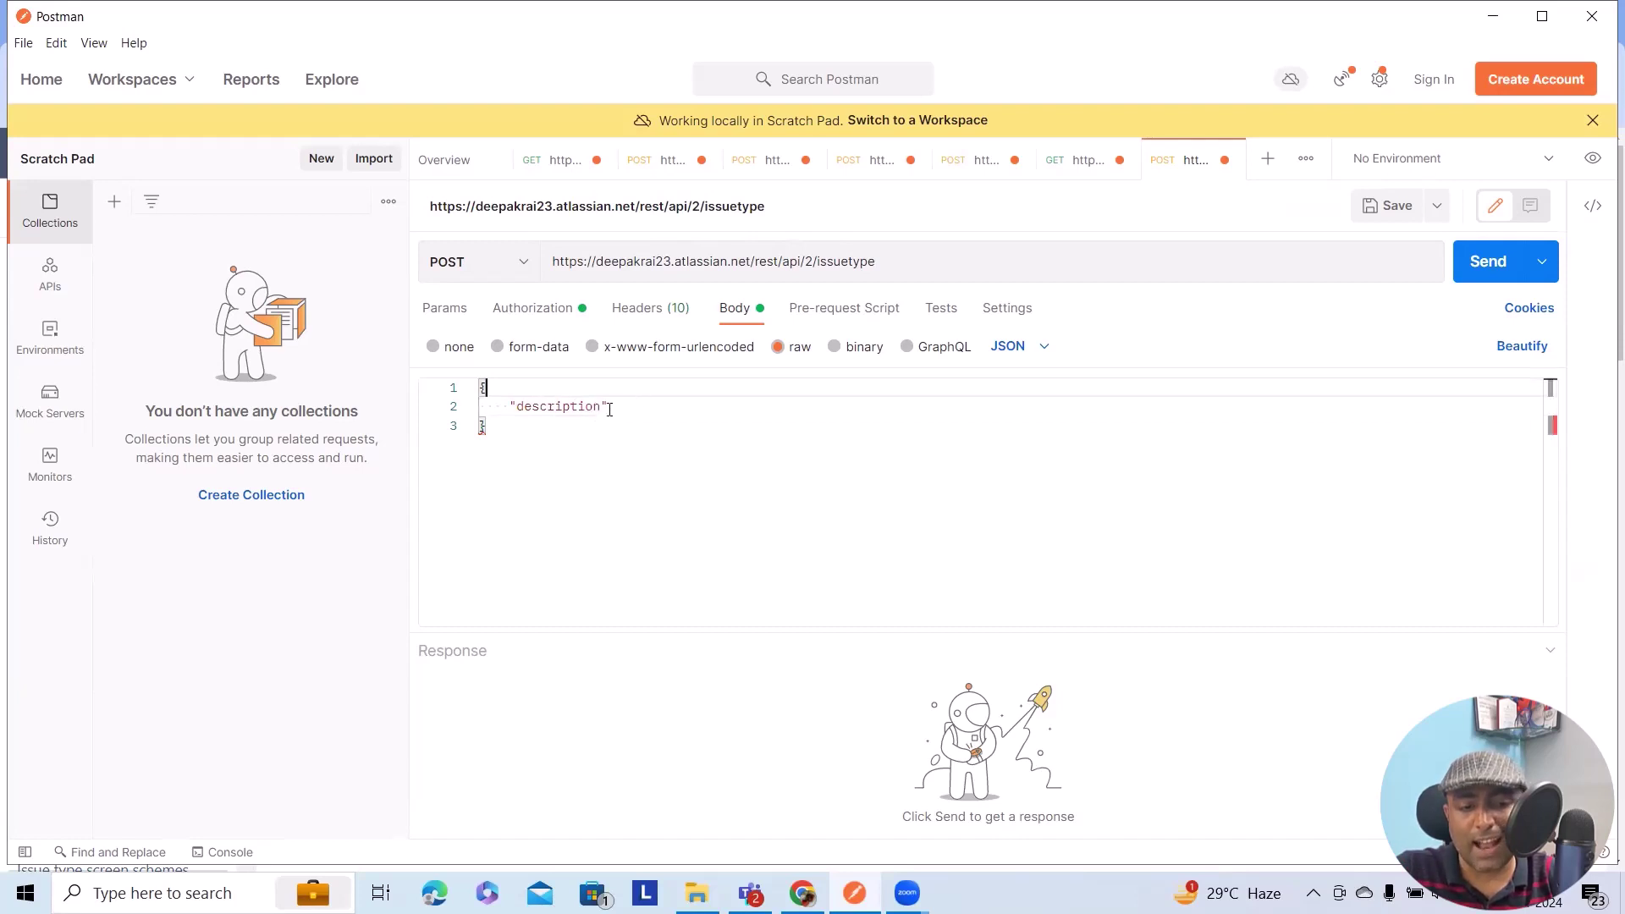
{"action": "type", "text": "\" :"}
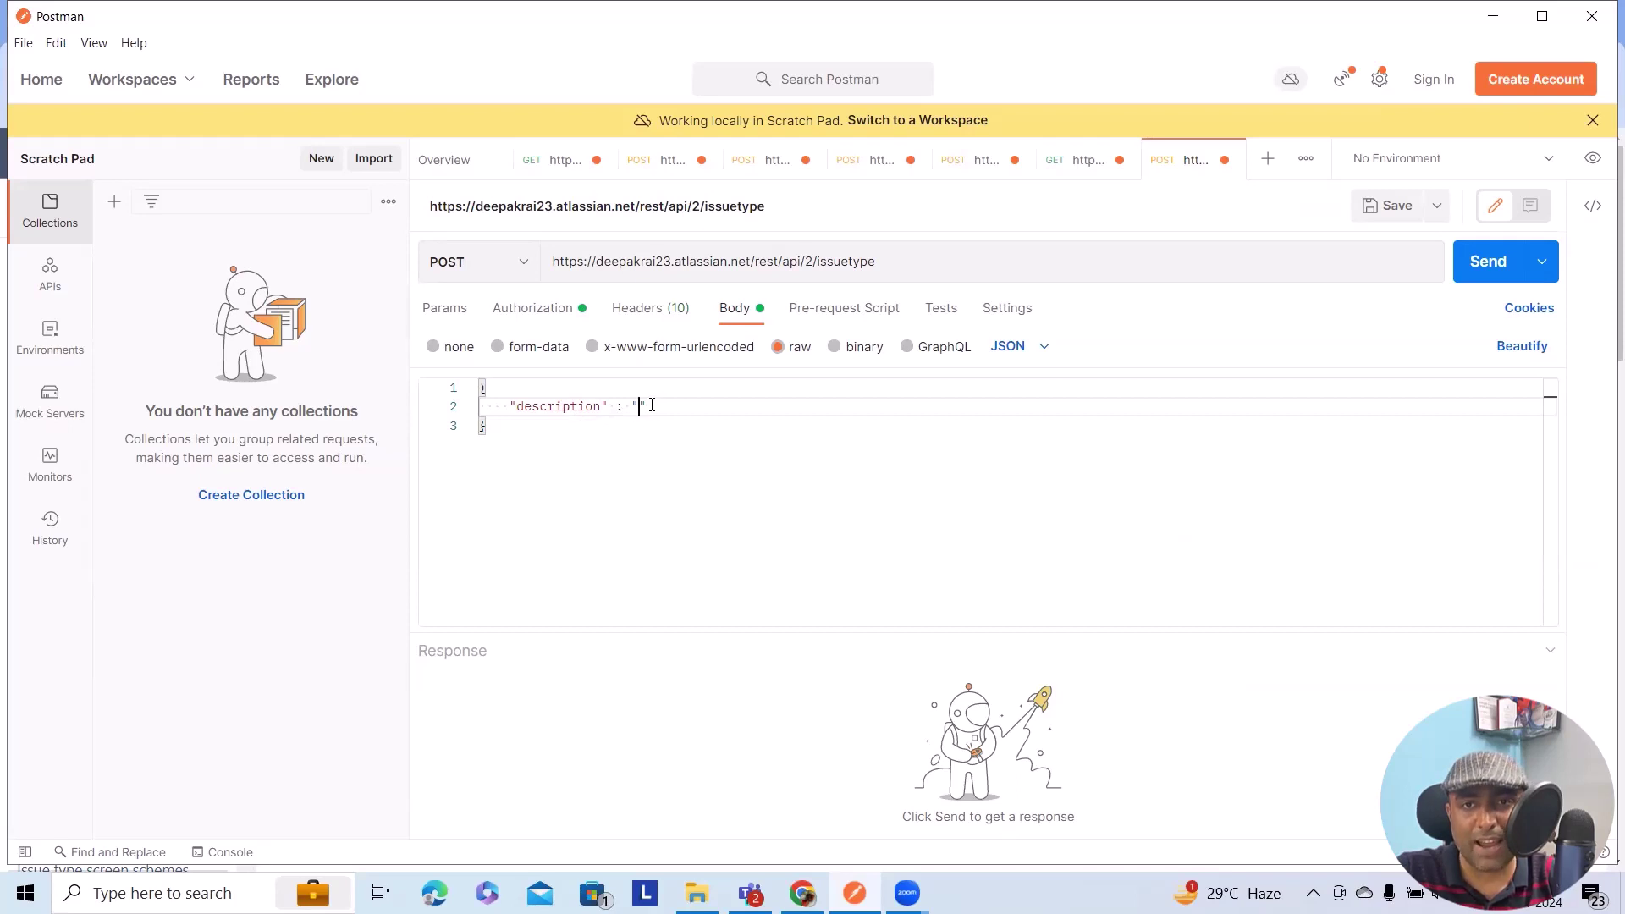
{"action": "type", "text": "This is created by R"}
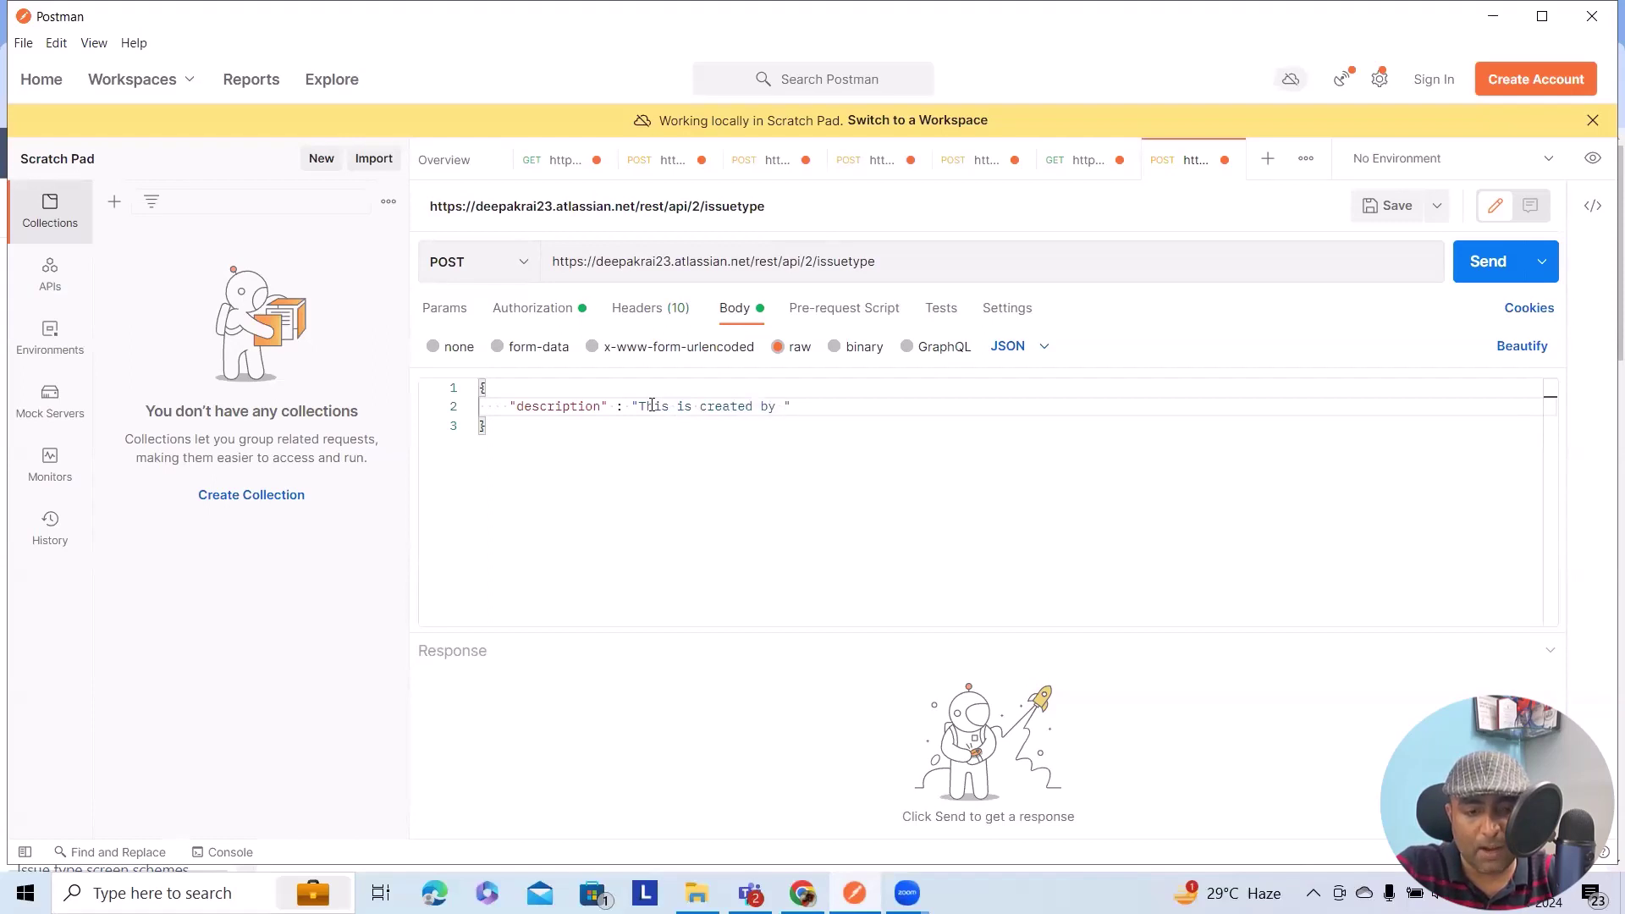
{"action": "type", "text": "EST API"}
{"action": "key", "text": "Return"}
{"action": "type", "text": "\""}
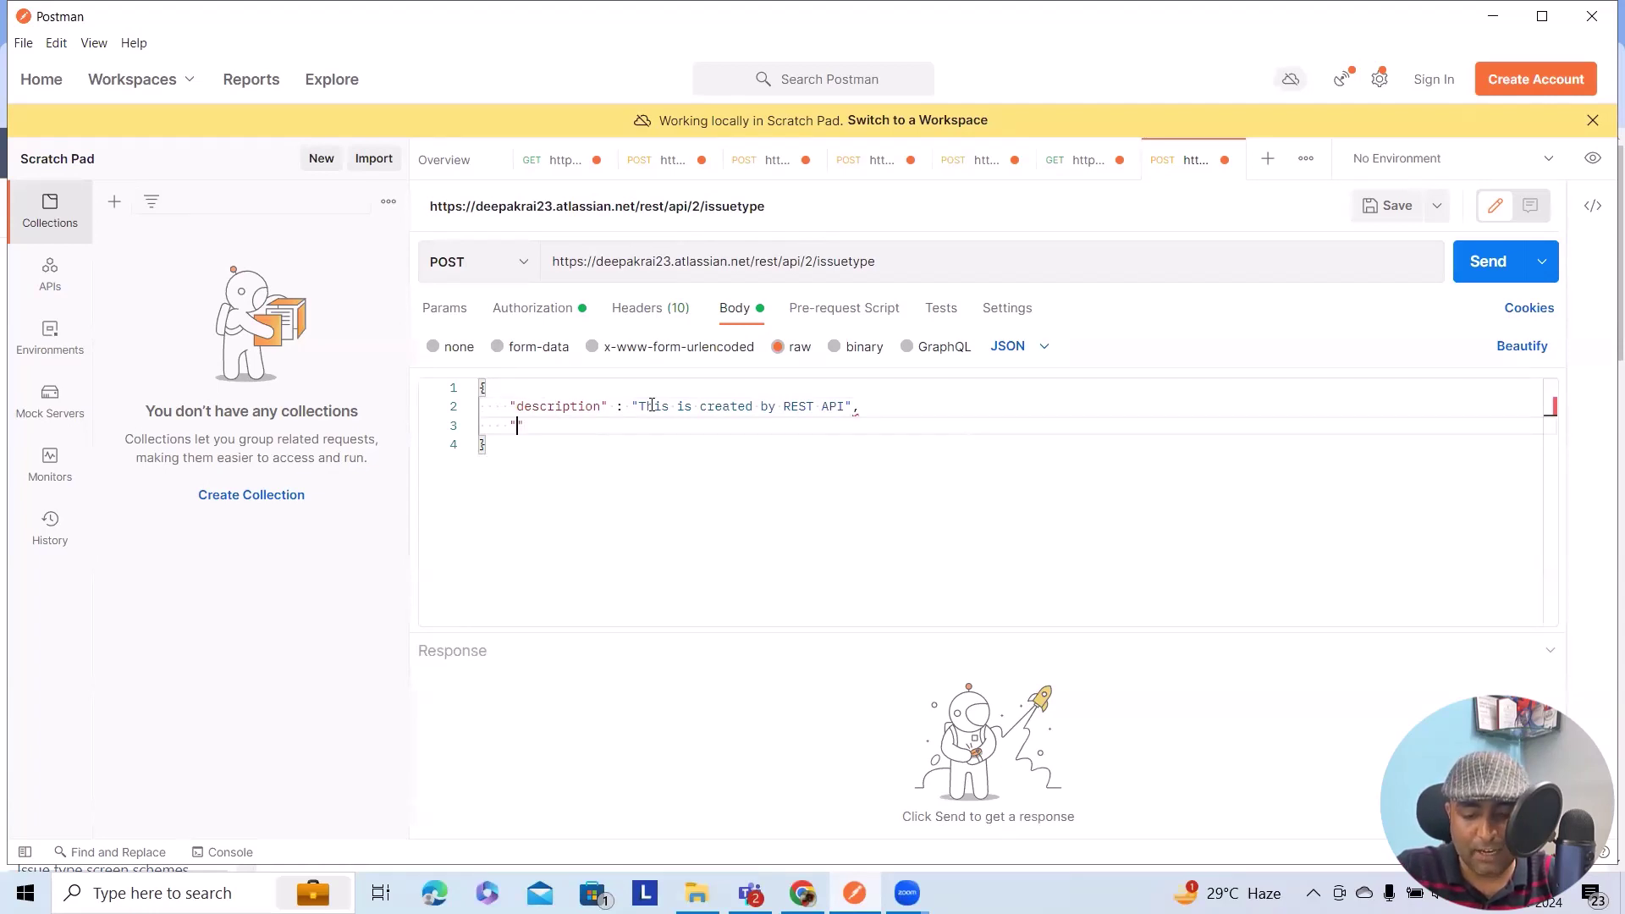
{"action": "type", "text": "name\" :"}
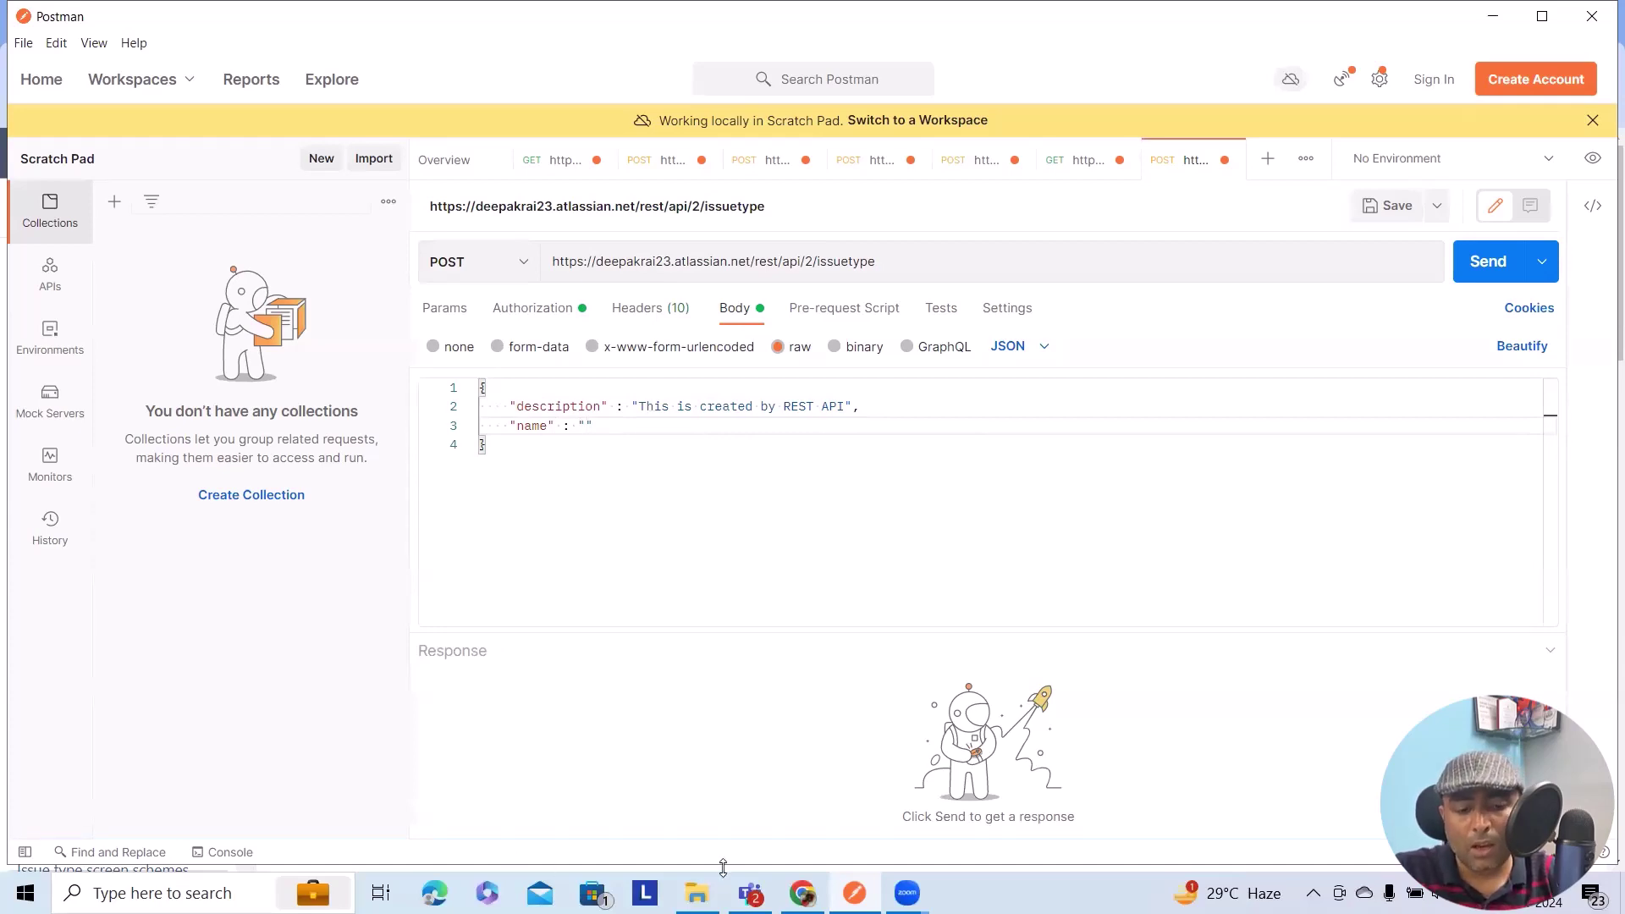
{"action": "left_click", "coordinate": [802, 893]}
{"action": "scroll", "coordinate": [519, 698], "scroll_direction": "down", "scroll_amount": 5}
{"action": "scroll", "coordinate": [519, 668], "scroll_direction": "up", "scroll_amount": 2}
{"action": "left_click", "coordinate": [100, 68]}
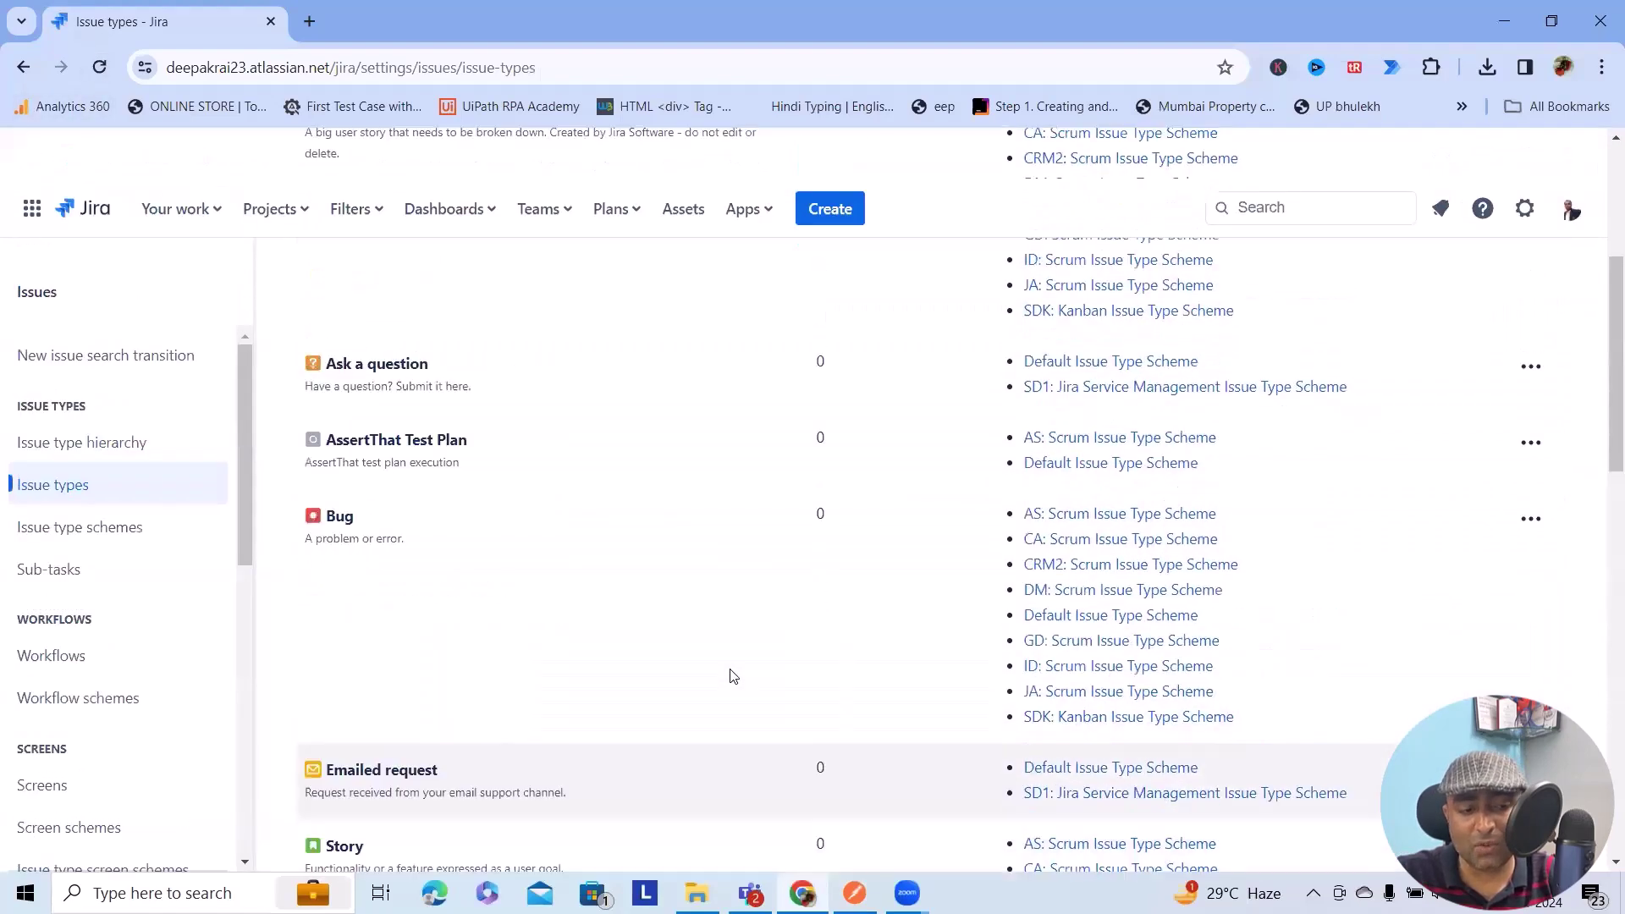
{"action": "scroll", "coordinate": [359, 635], "scroll_direction": "down", "scroll_amount": 3}
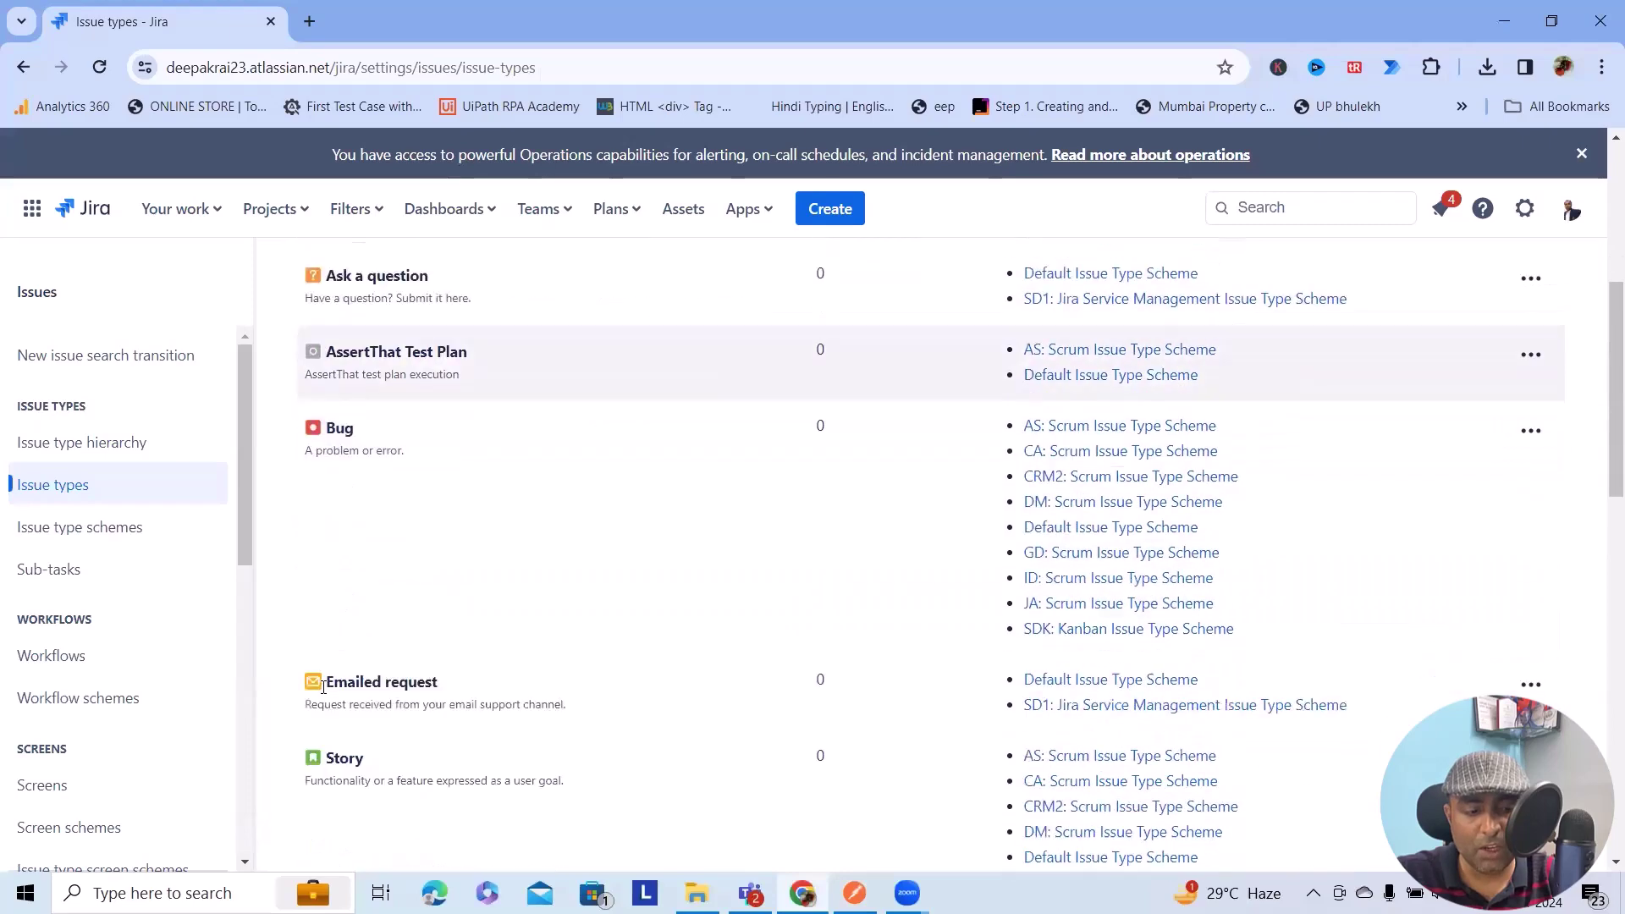
{"action": "scroll", "coordinate": [360, 638], "scroll_direction": "down", "scroll_amount": 4}
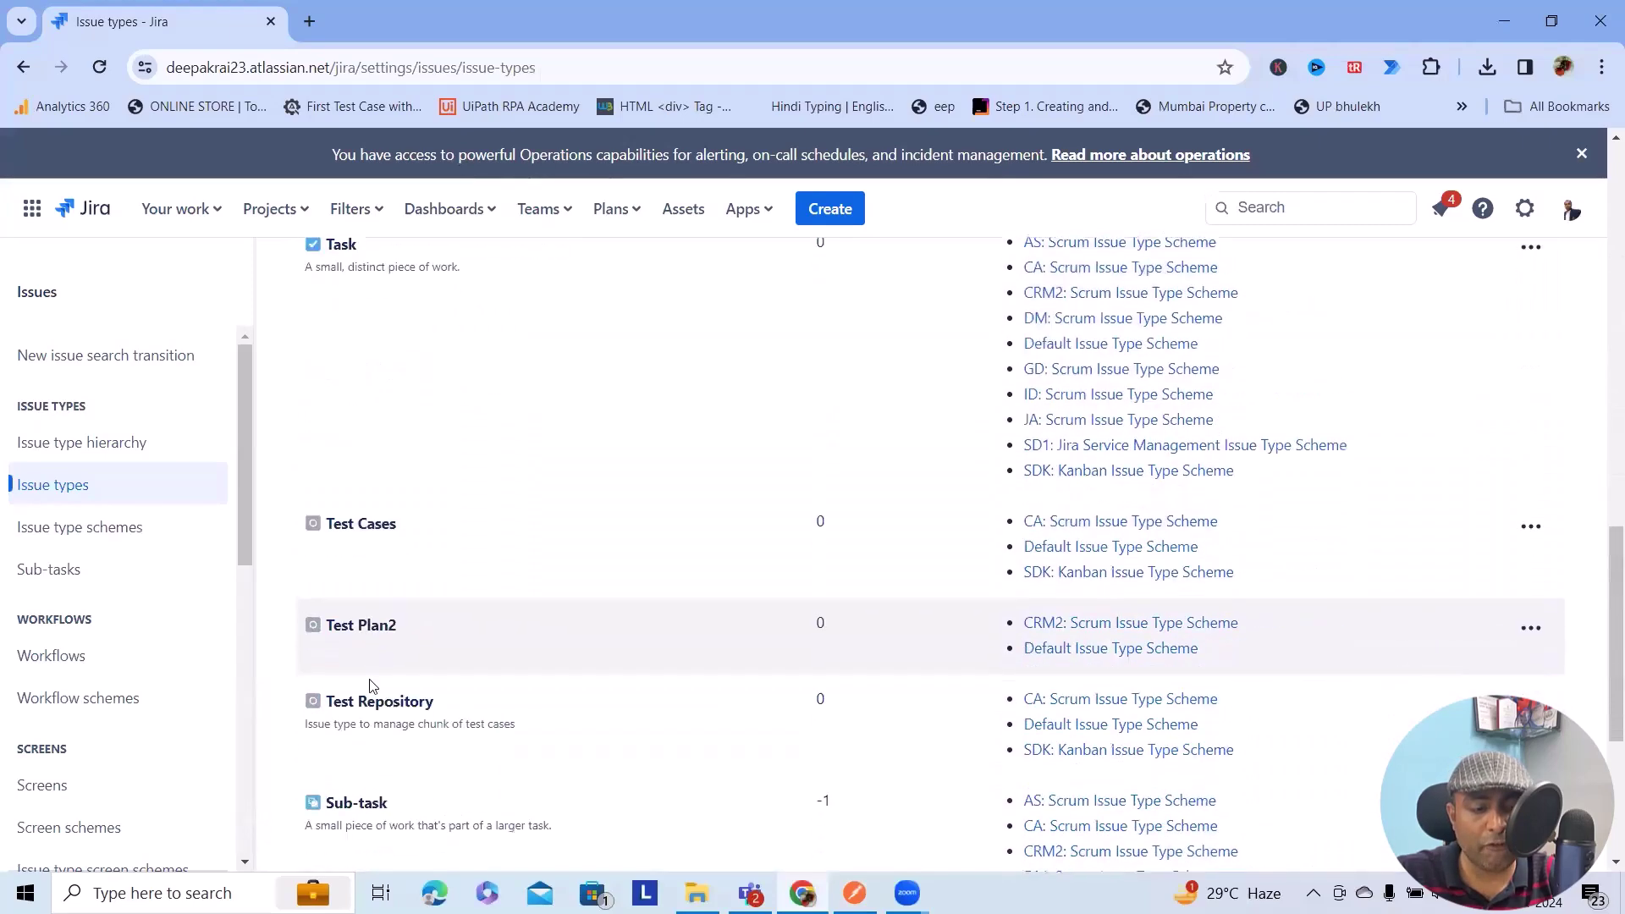
{"action": "scroll", "coordinate": [370, 679], "scroll_direction": "down", "scroll_amount": 2}
{"action": "scroll", "coordinate": [377, 707], "scroll_direction": "down", "scroll_amount": 2}
{"action": "scroll", "coordinate": [419, 697], "scroll_direction": "down", "scroll_amount": 1}
{"action": "scroll", "coordinate": [422, 725], "scroll_direction": "down", "scroll_amount": 1}
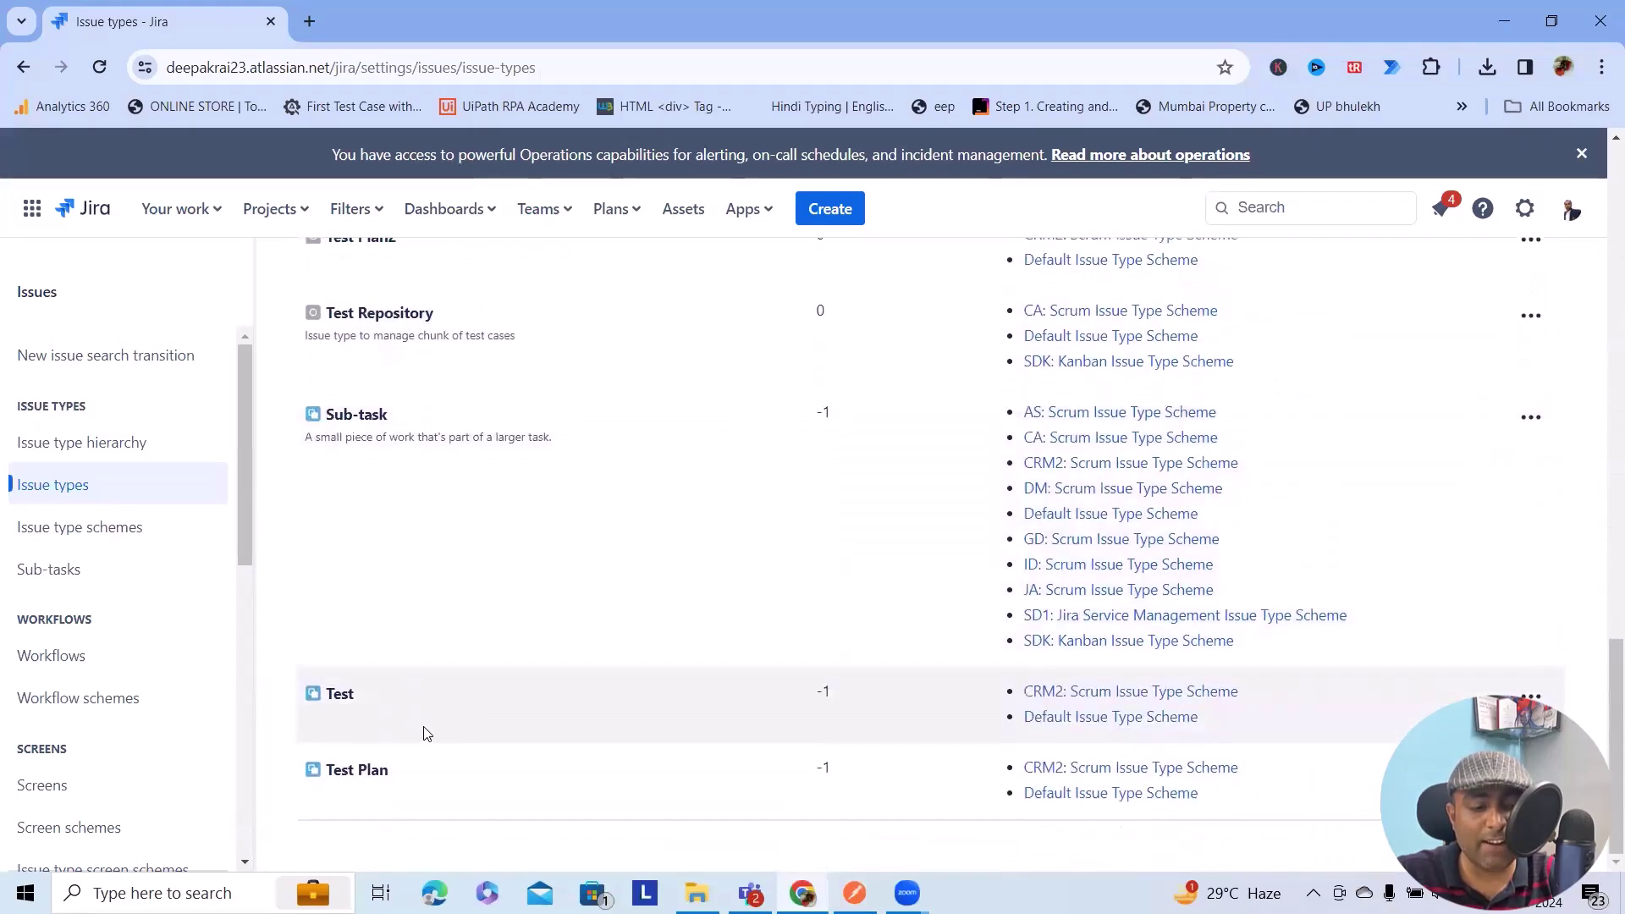
{"action": "scroll", "coordinate": [431, 749], "scroll_direction": "up", "scroll_amount": 1}
{"action": "scroll", "coordinate": [470, 729], "scroll_direction": "up", "scroll_amount": 5}
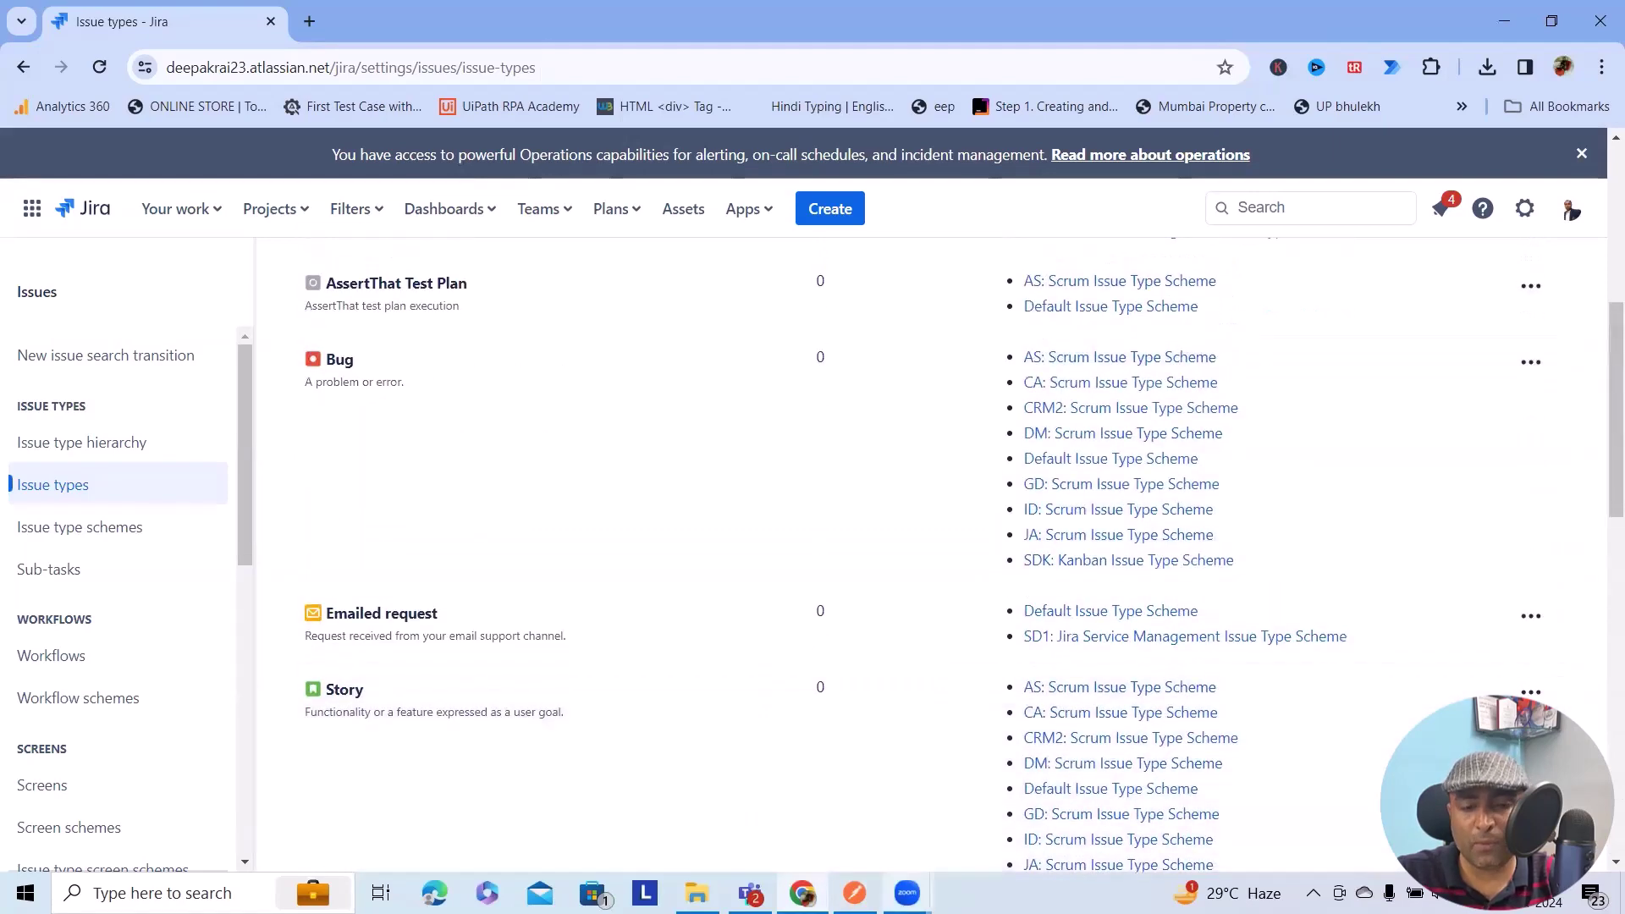
Step: Set the body's name to 'Feature' and add a 'type': 'Standard' field
{"action": "left_click", "coordinate": [854, 893]}
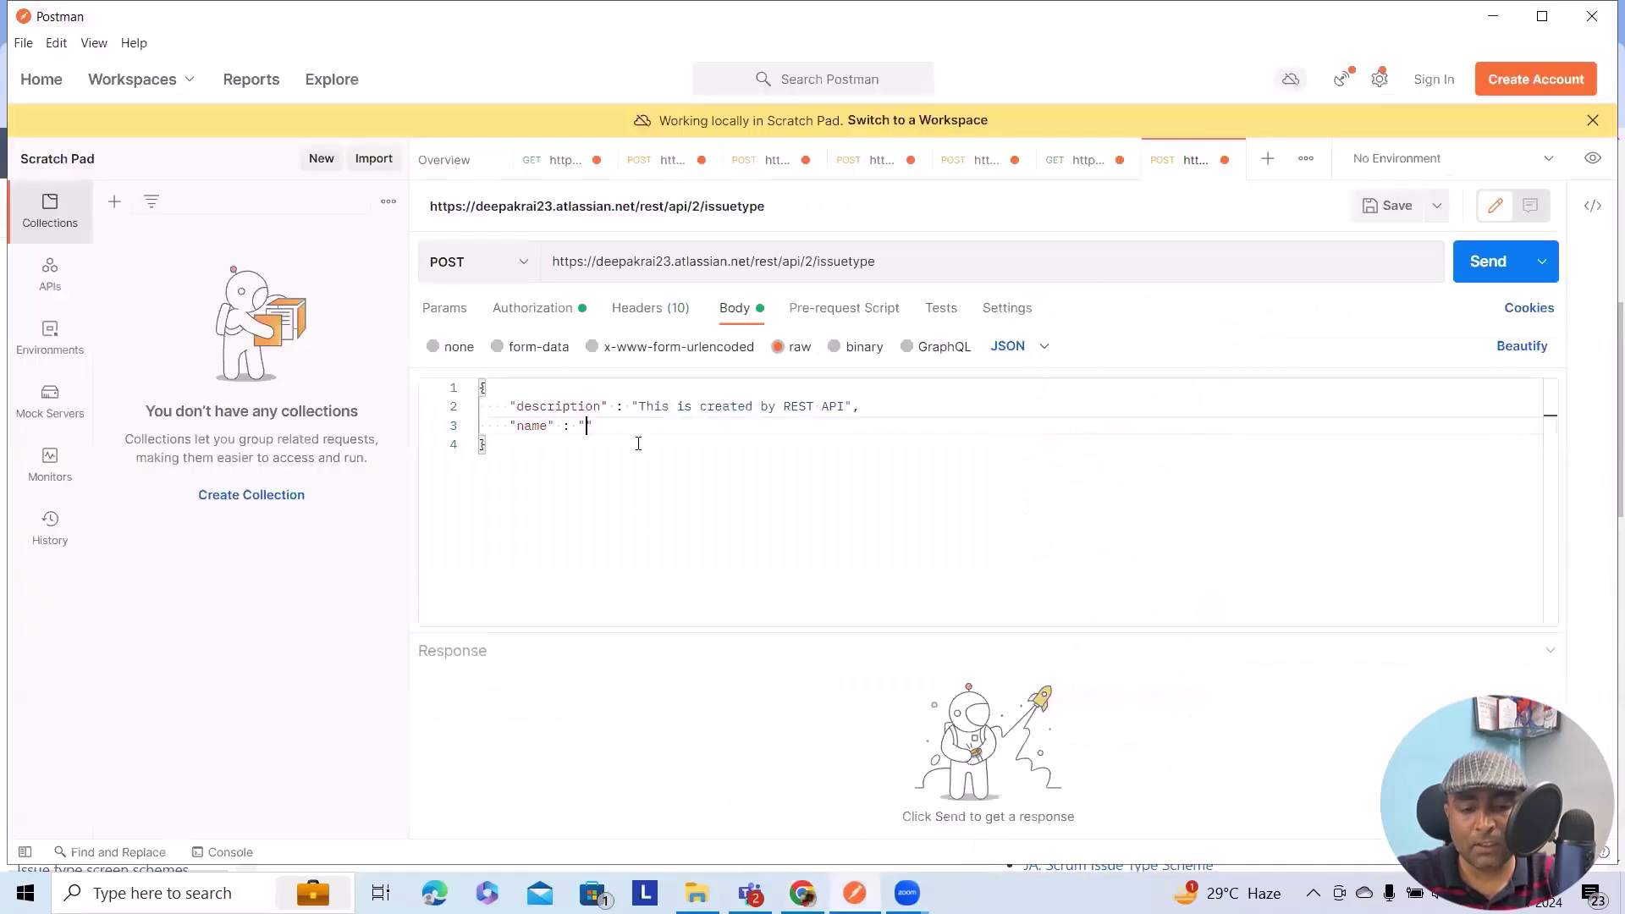
{"action": "type", "text": "Feature"}
{"action": "left_click", "coordinate": [668, 425]}
{"action": "key", "text": "Return"}
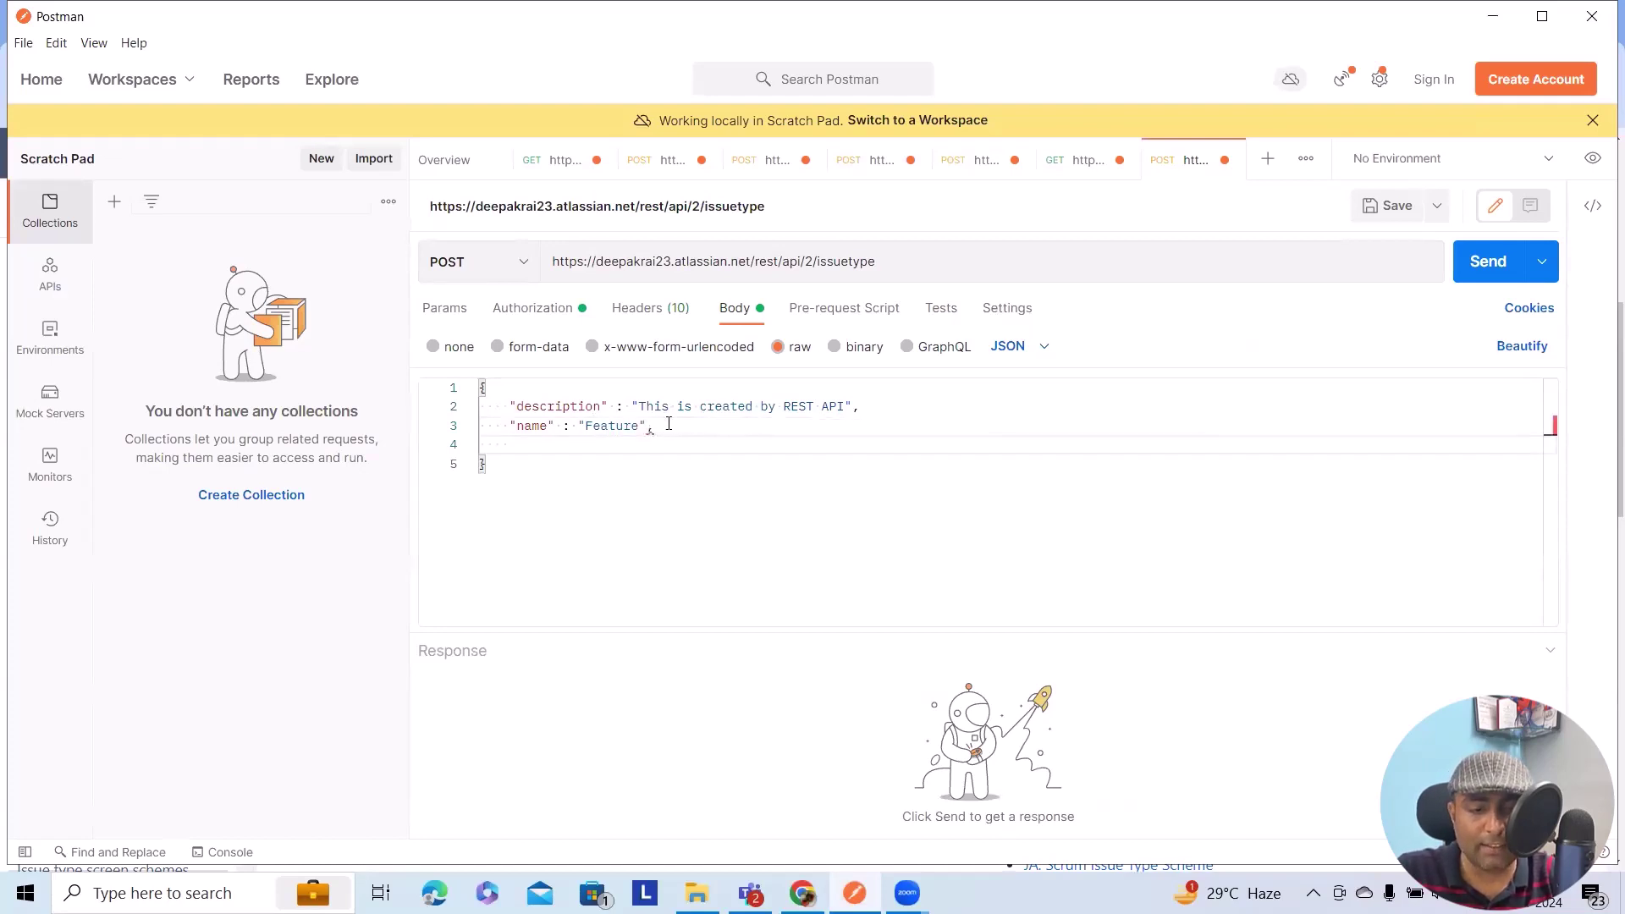
{"action": "type", "text": "\""}
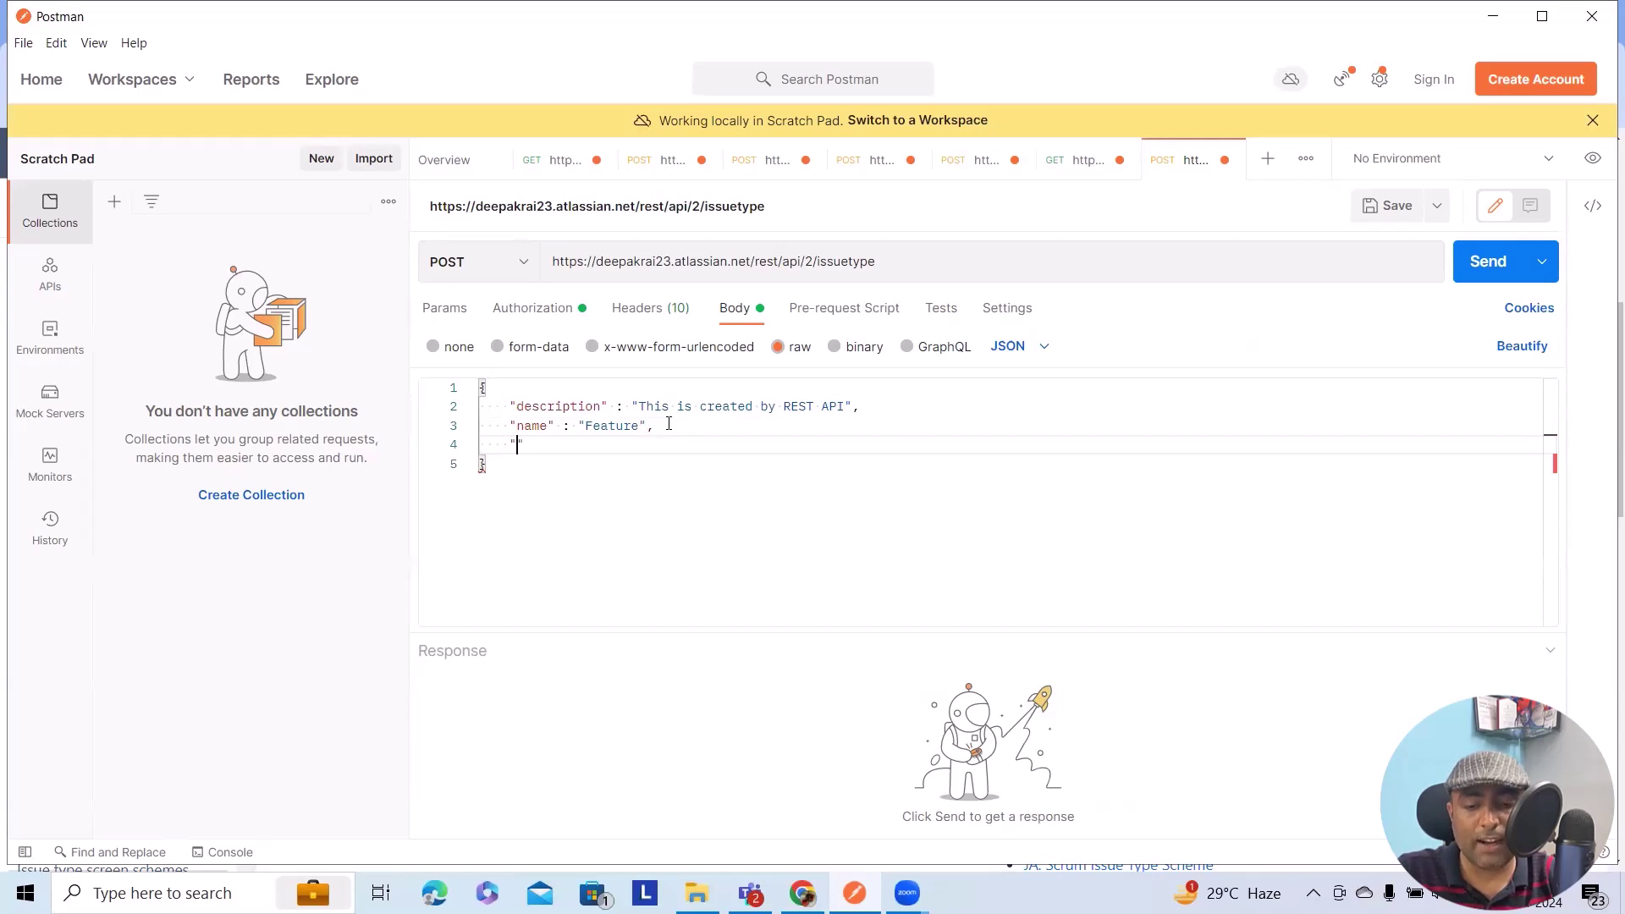
{"action": "type", "text": "type"}
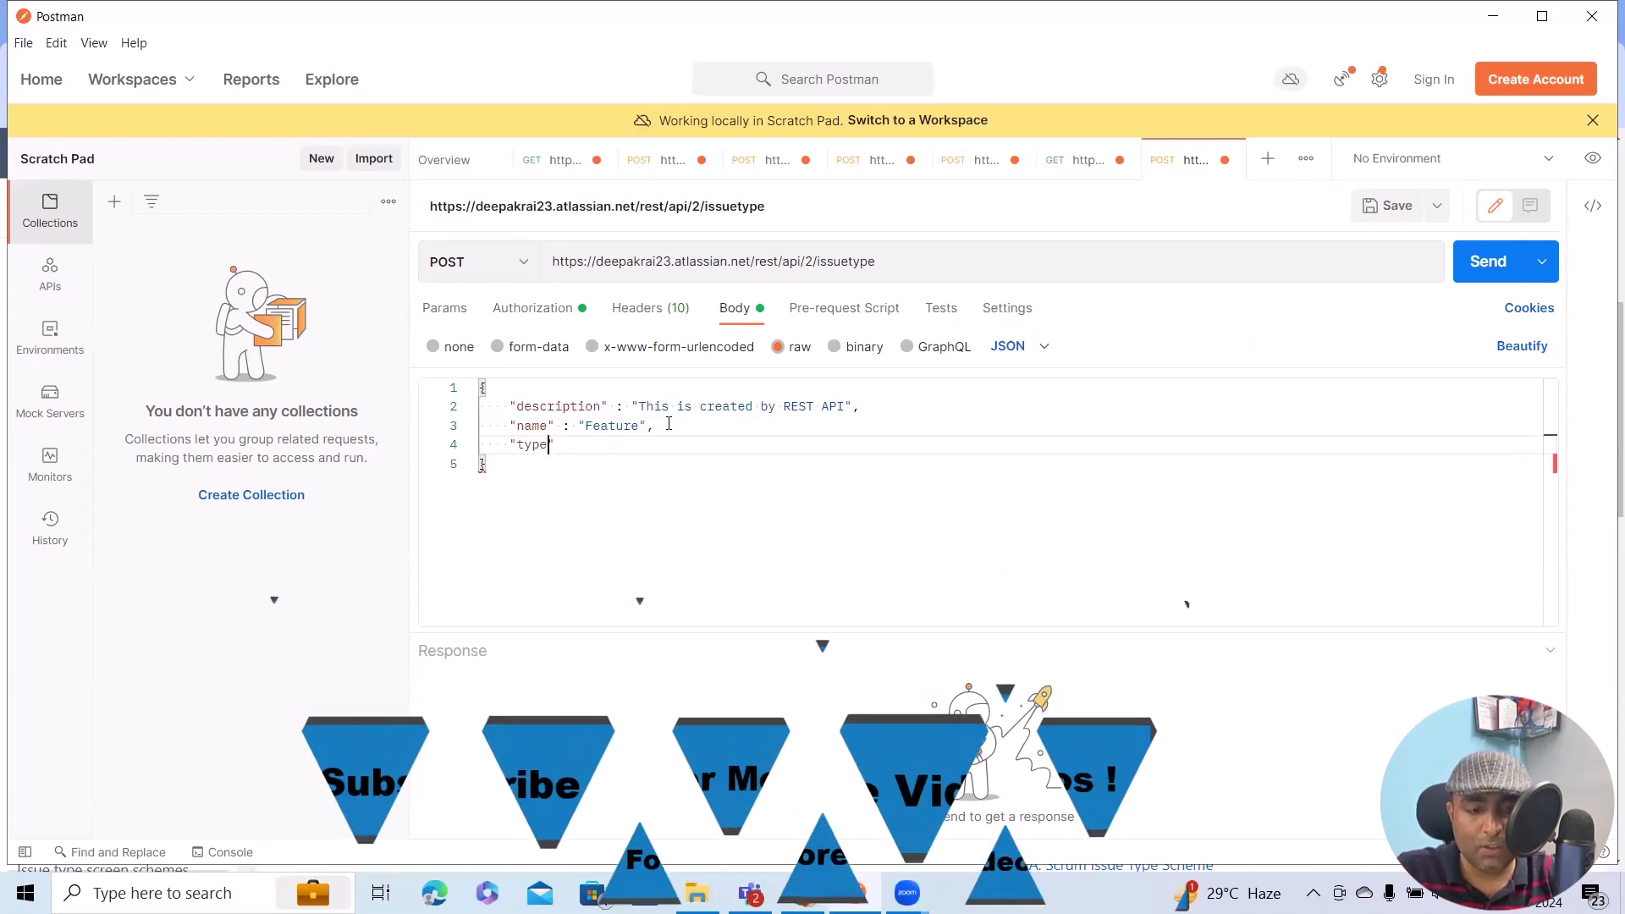
{"action": "type", "text": "\" : \""}
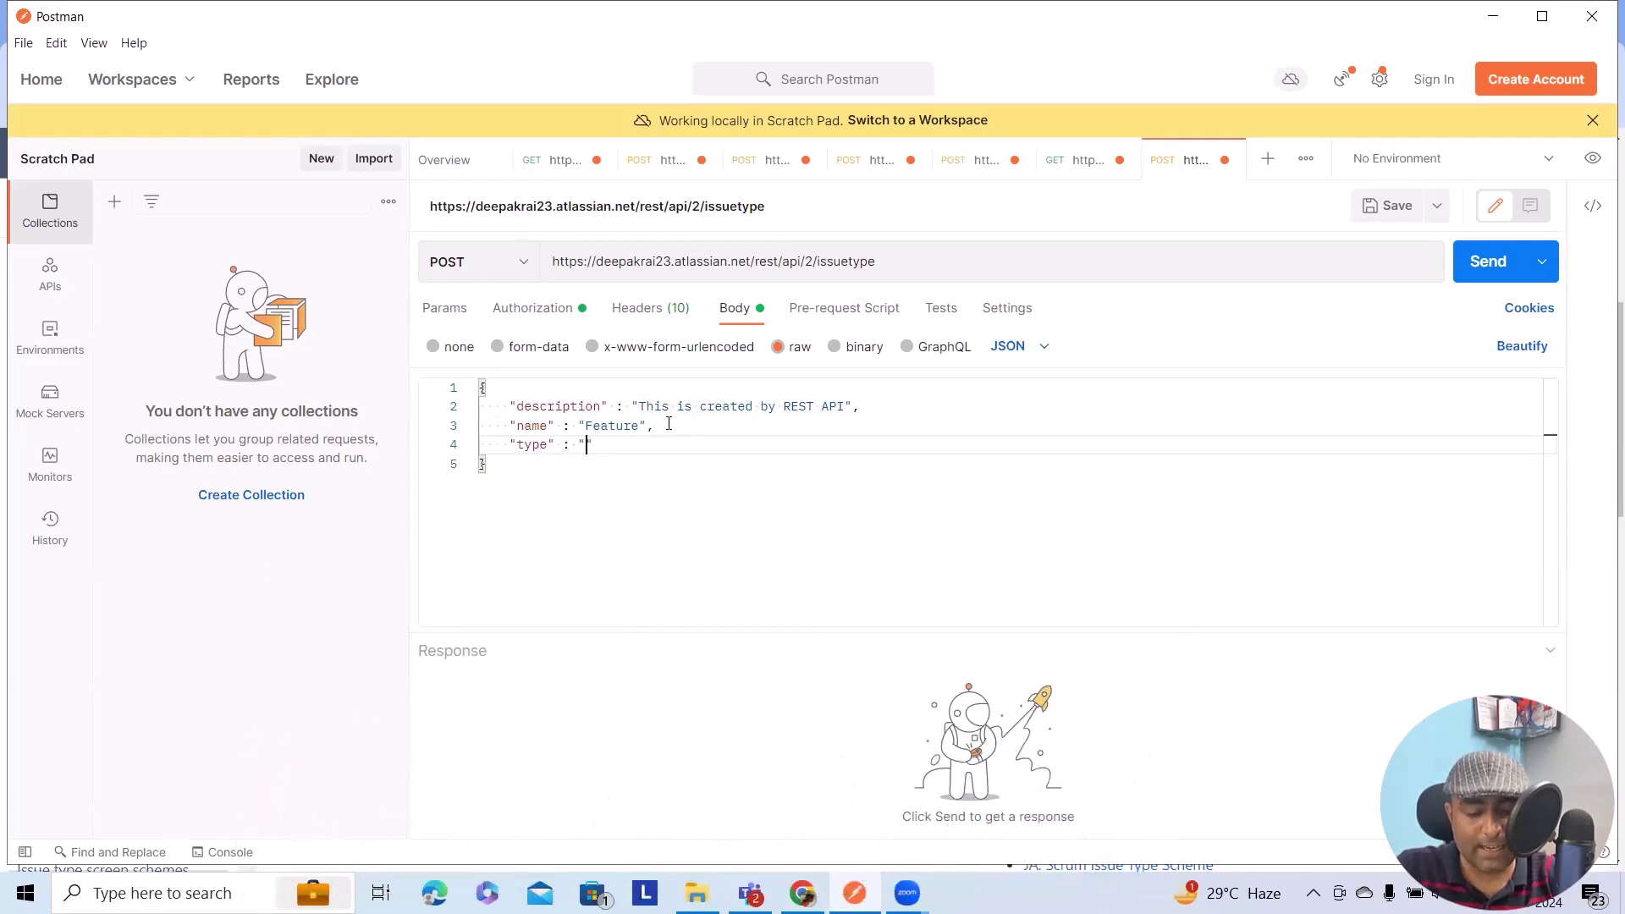
{"action": "type", "text": "Standard"}
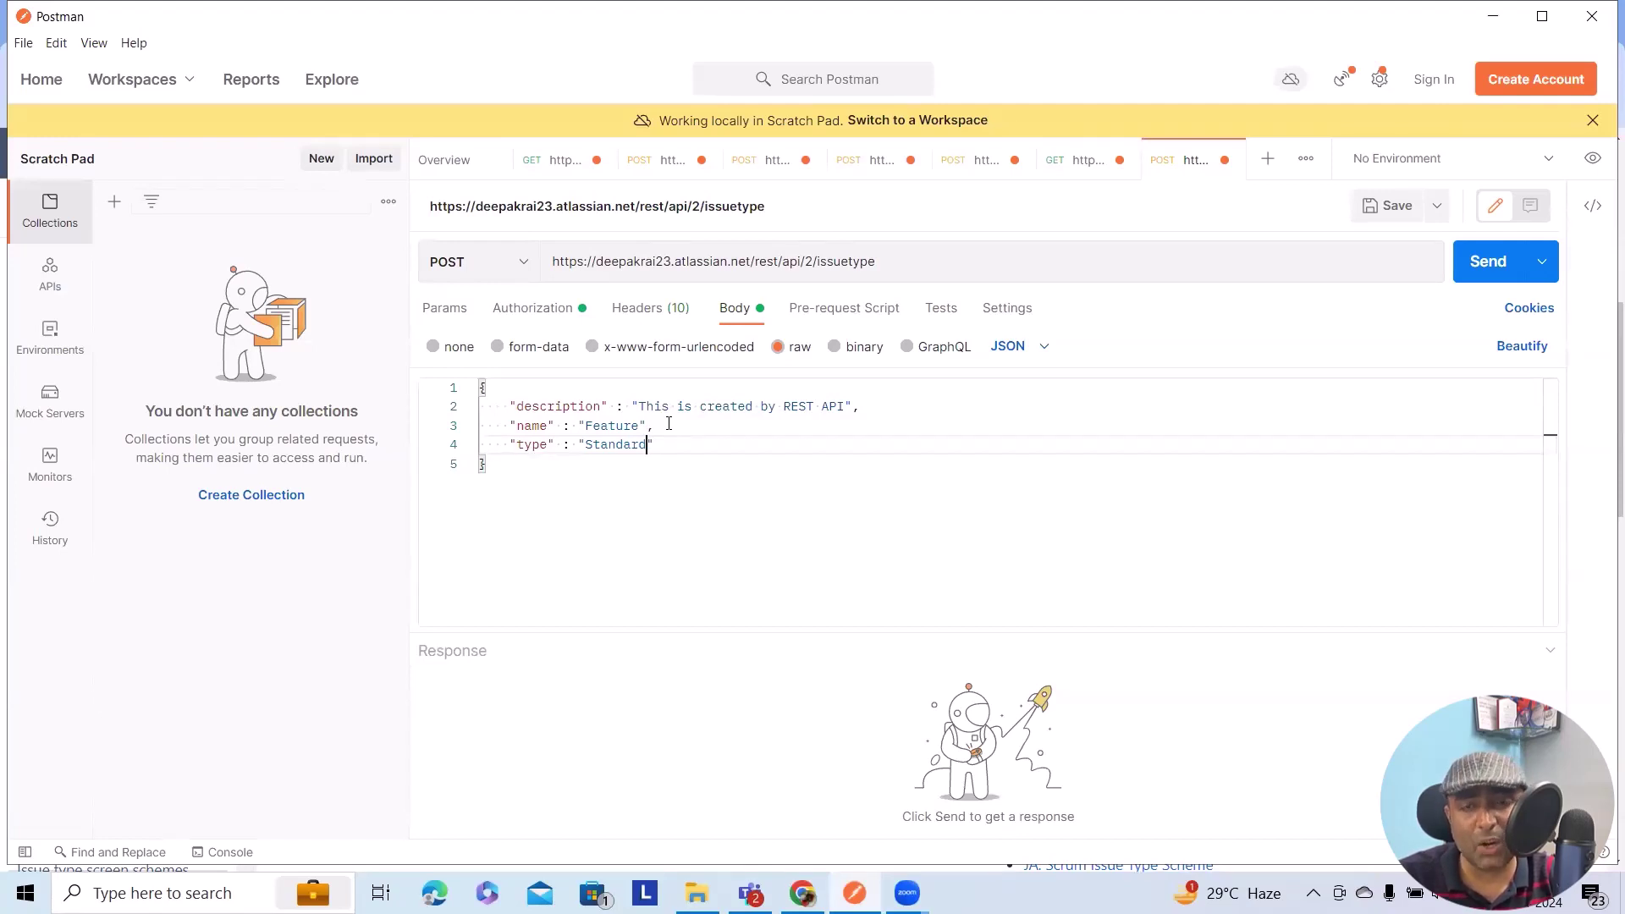
Step: Check Jira's Add Issue Type form for Standard versus Sub-Task, then cancel it
{"action": "left_click", "coordinate": [802, 893]}
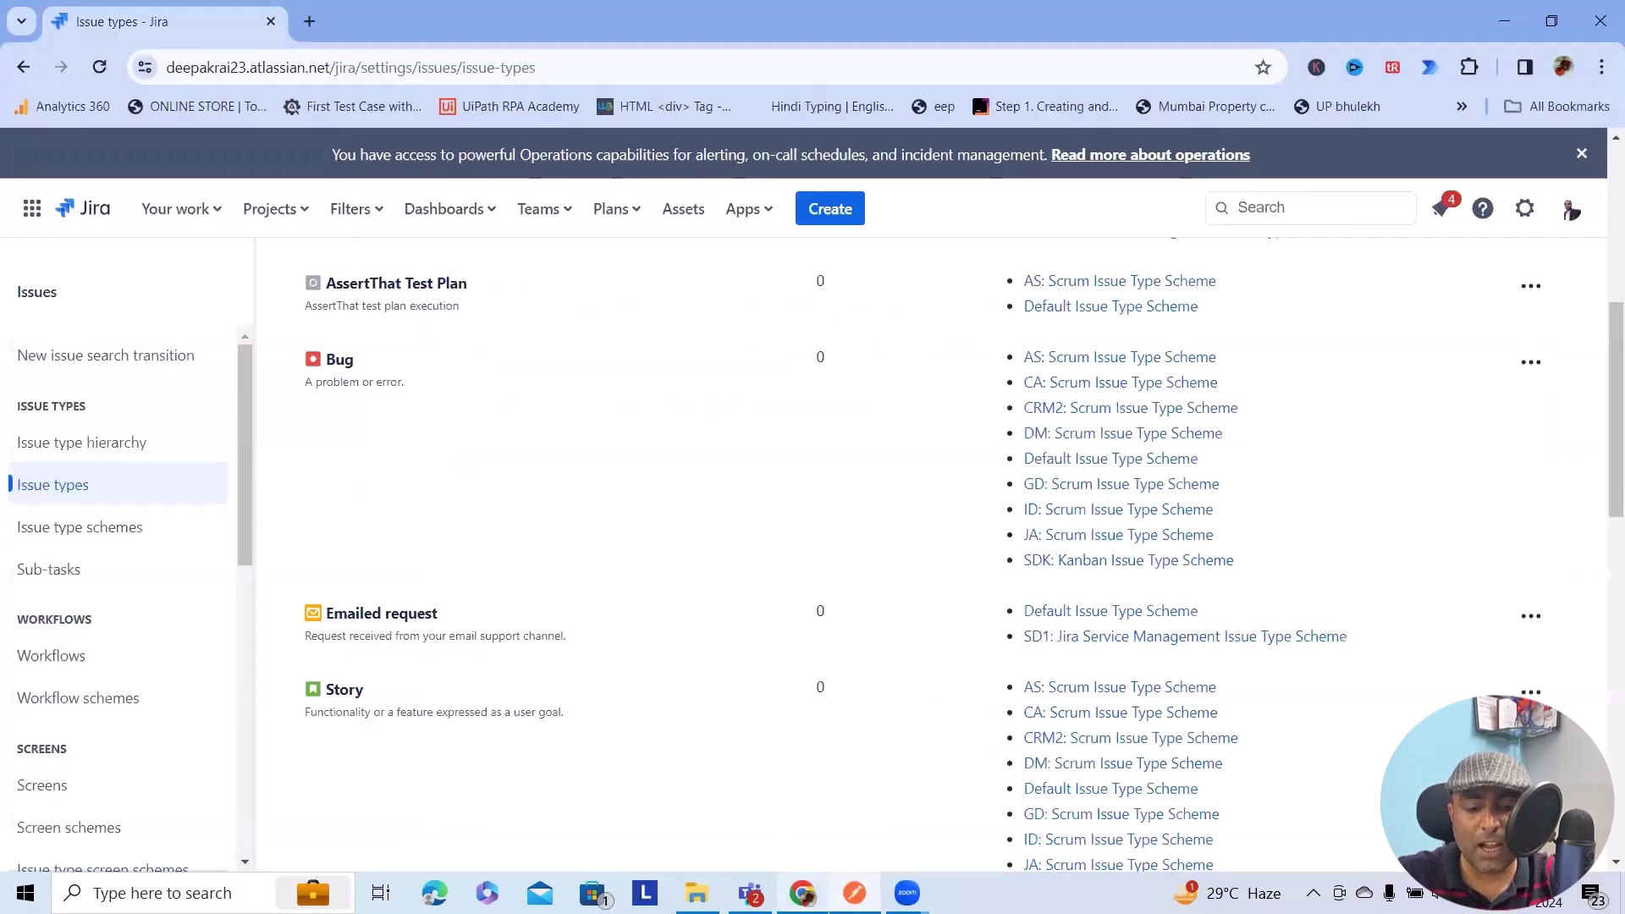
{"action": "scroll", "coordinate": [1602, 432], "scroll_direction": "up", "scroll_amount": 5}
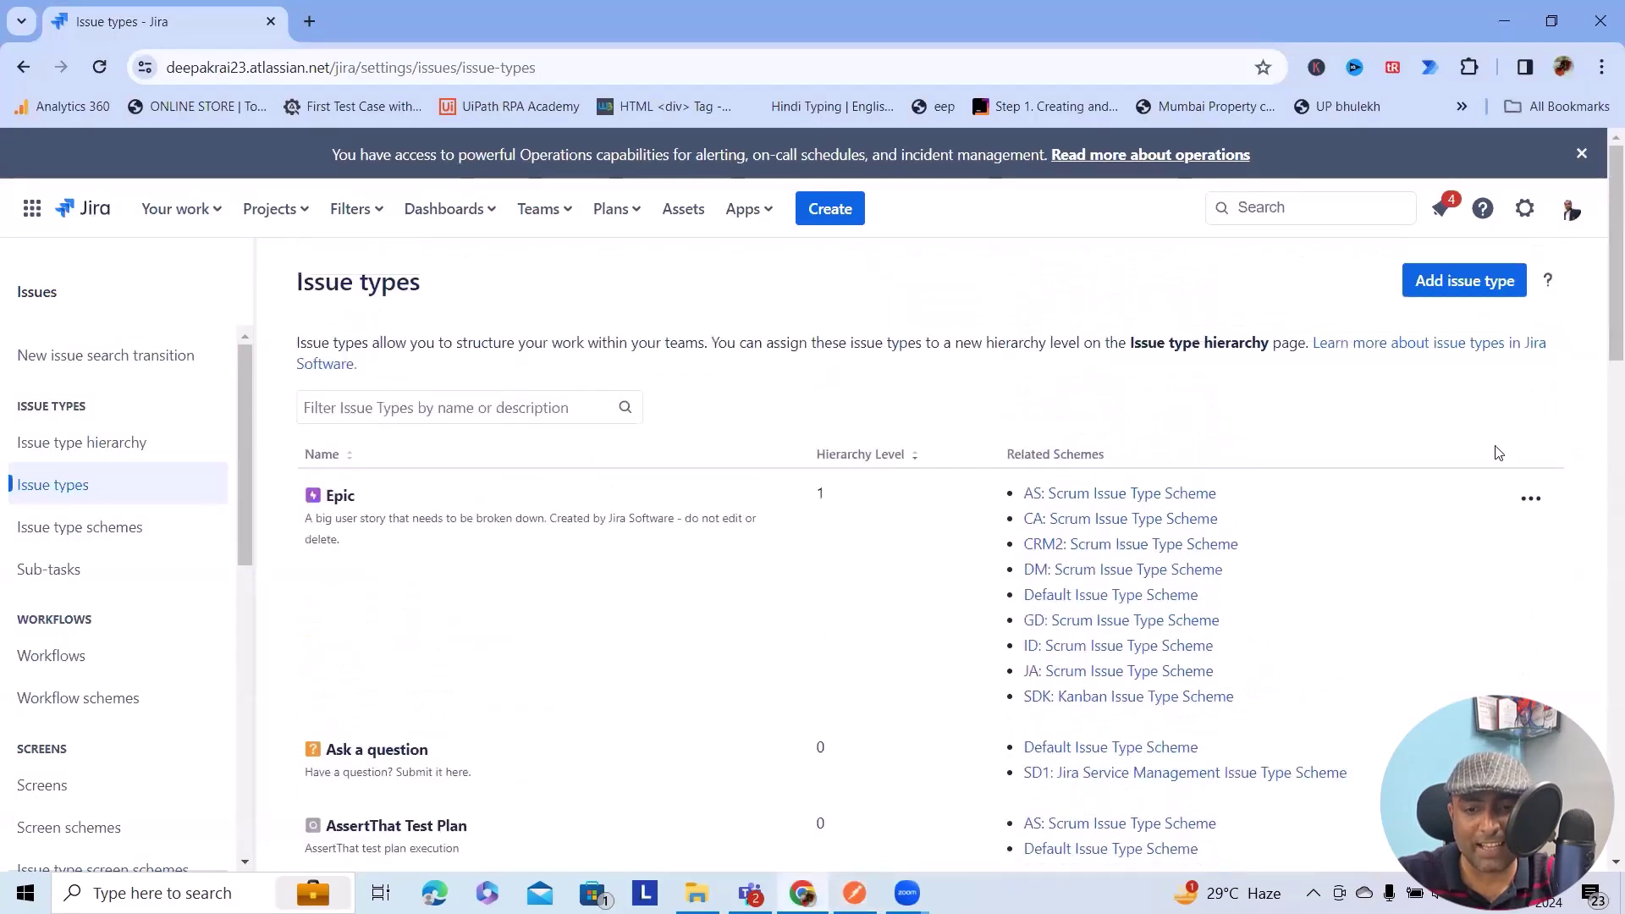
{"action": "left_click", "coordinate": [1478, 285]}
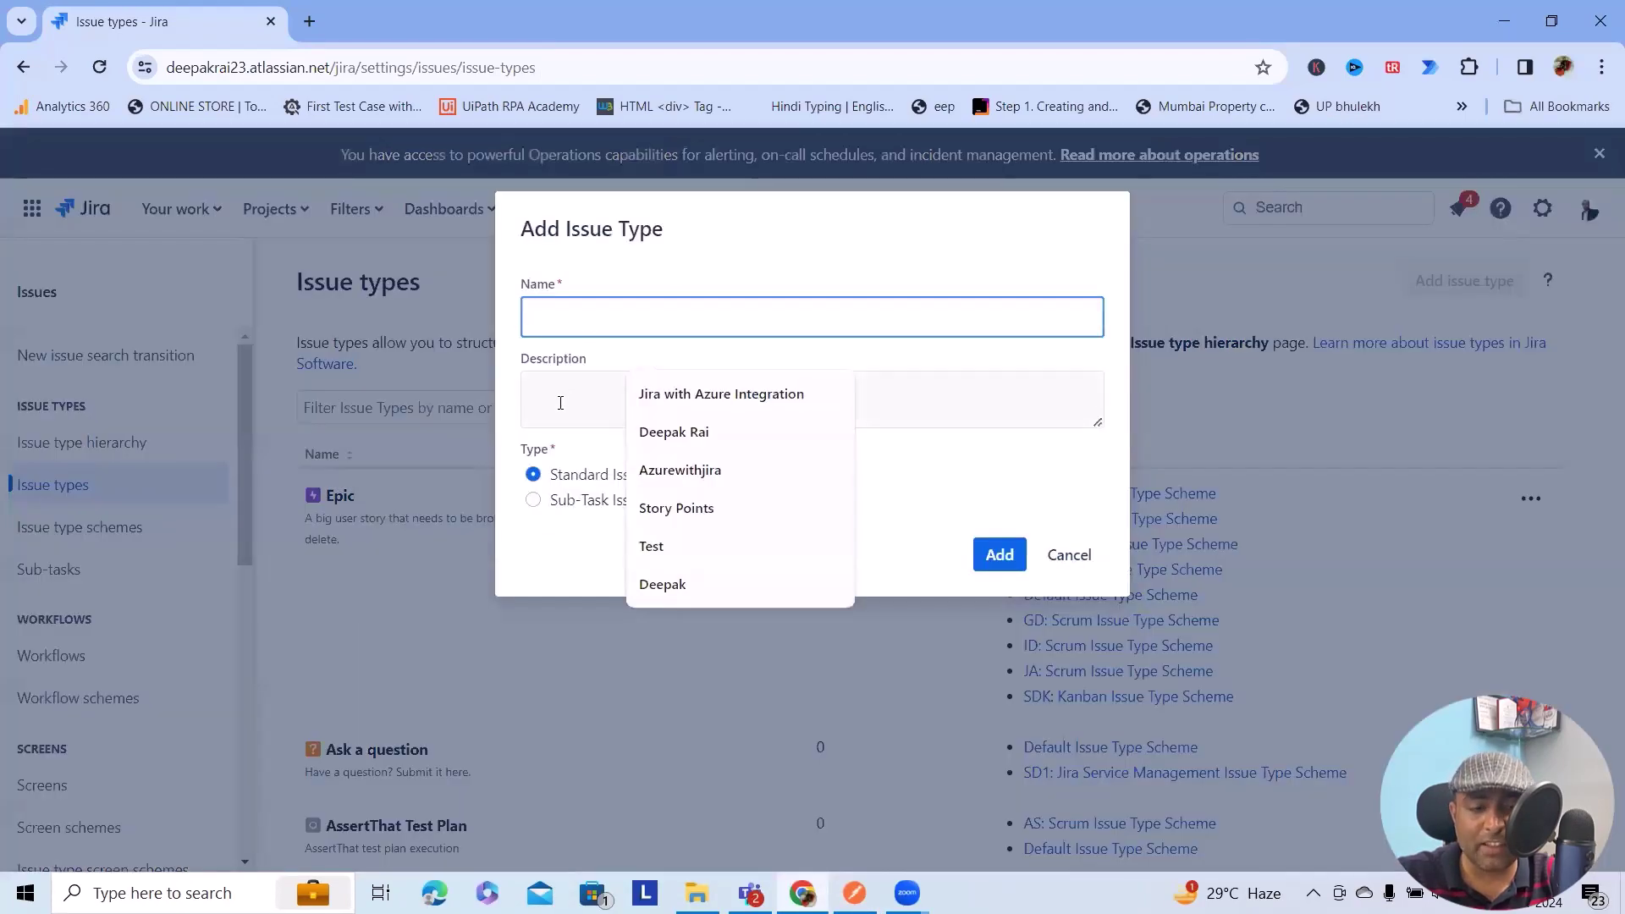
{"action": "left_click", "coordinate": [560, 403]}
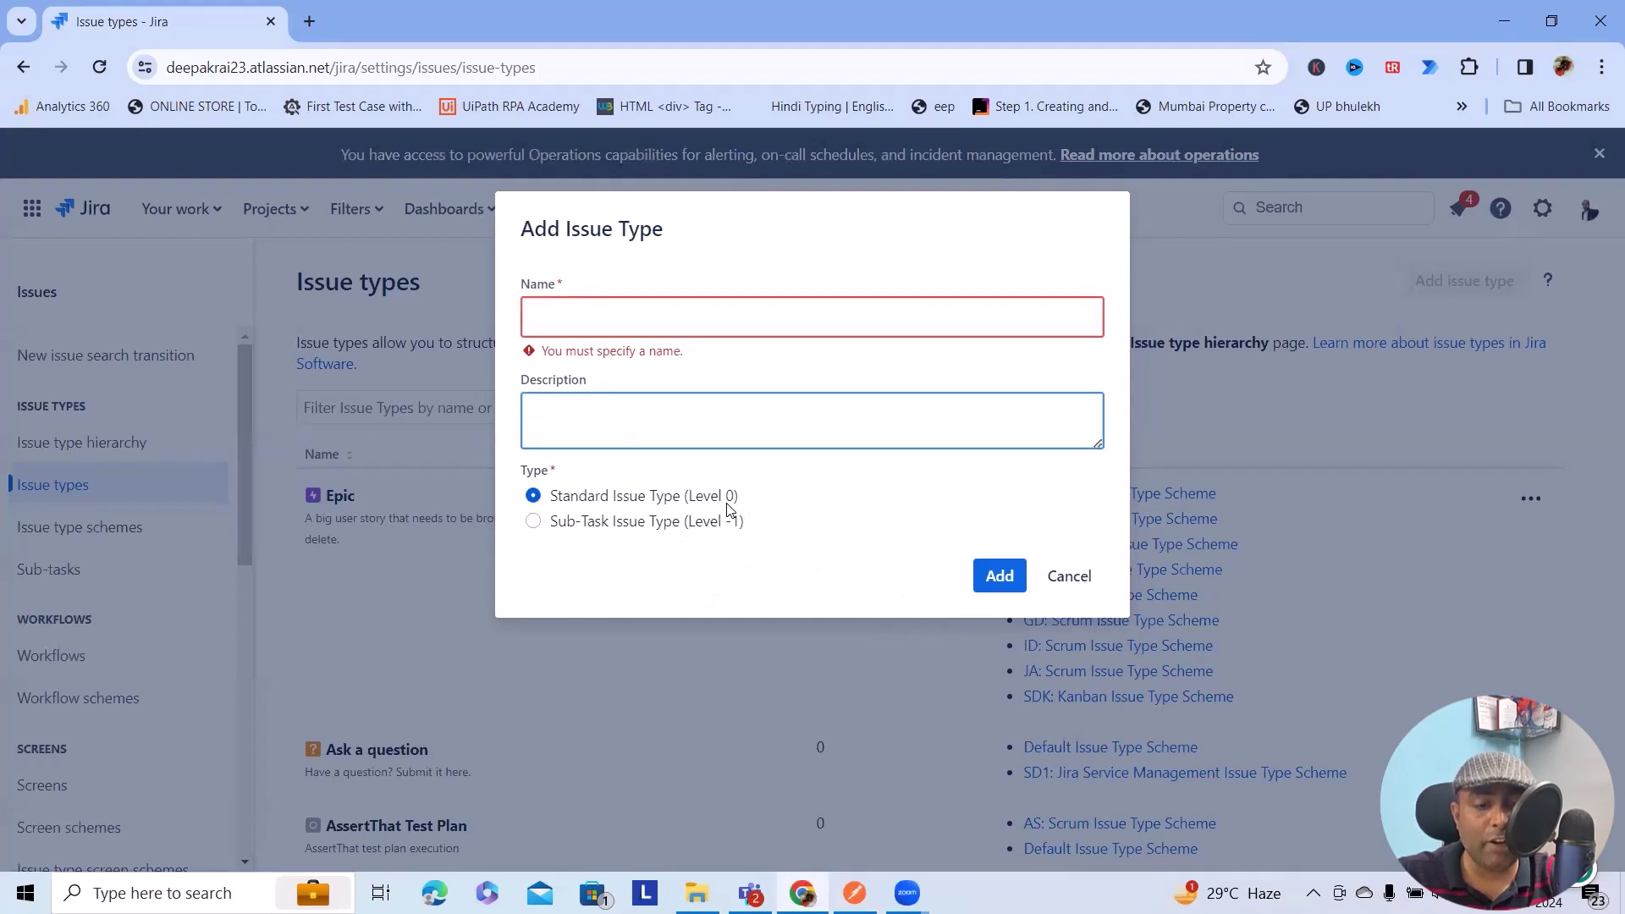
{"action": "left_click", "coordinate": [1069, 575]}
{"action": "left_click", "coordinate": [855, 891]}
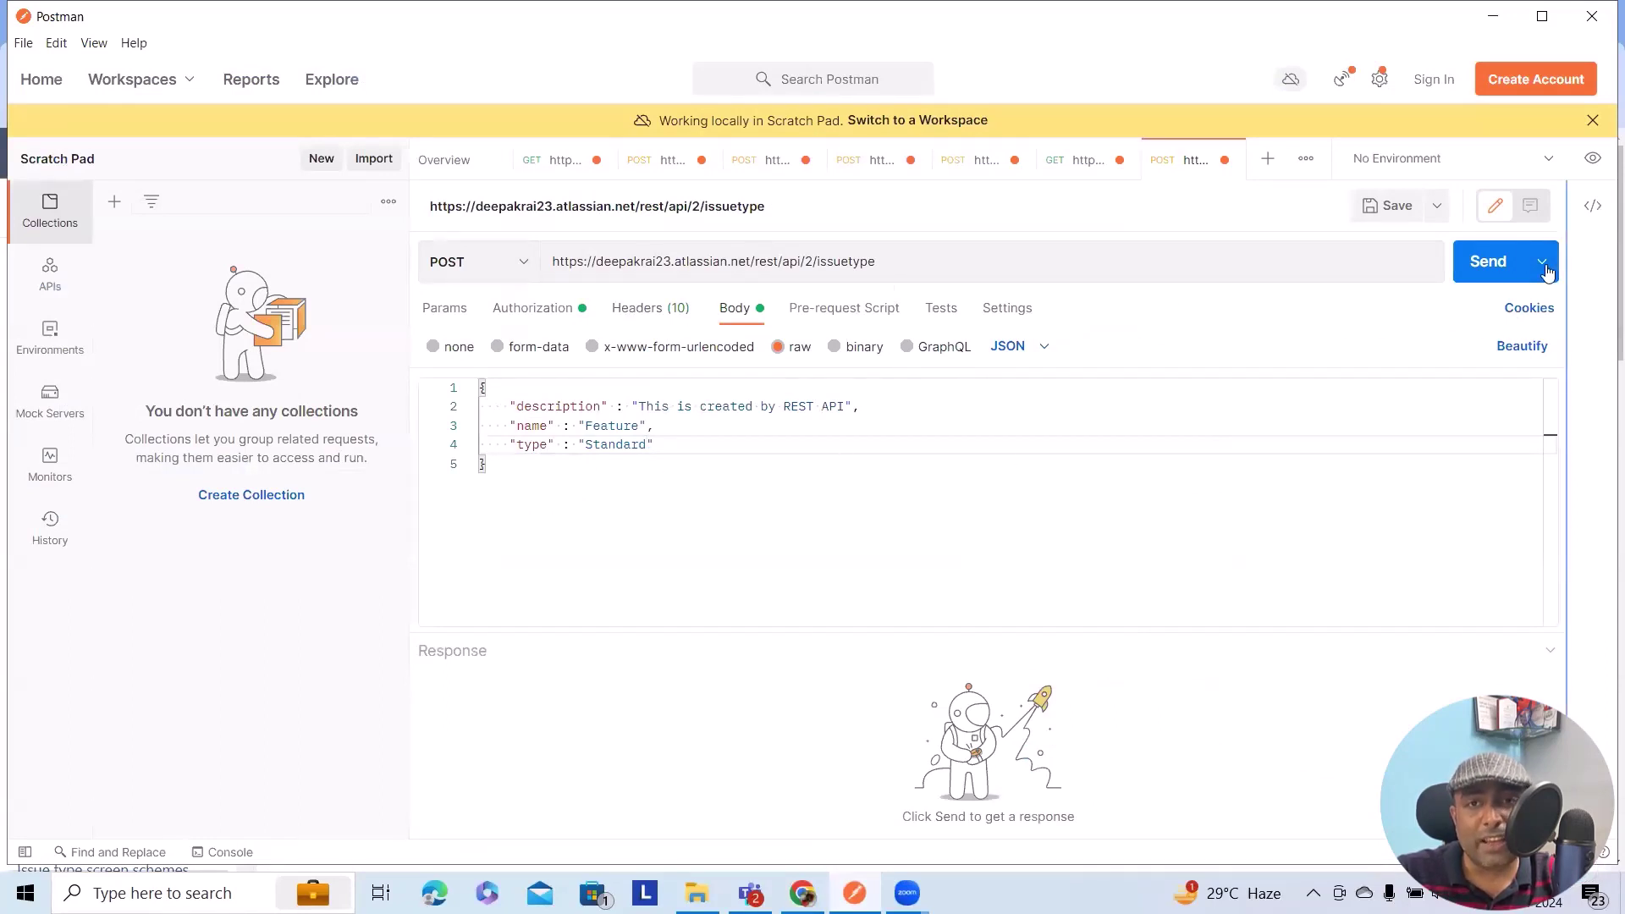
Step: Send the create request, then resend it with a trailing slash on the URL
{"action": "left_click", "coordinate": [1488, 269]}
{"action": "left_click", "coordinate": [691, 273]}
{"action": "type", "text": "/"}
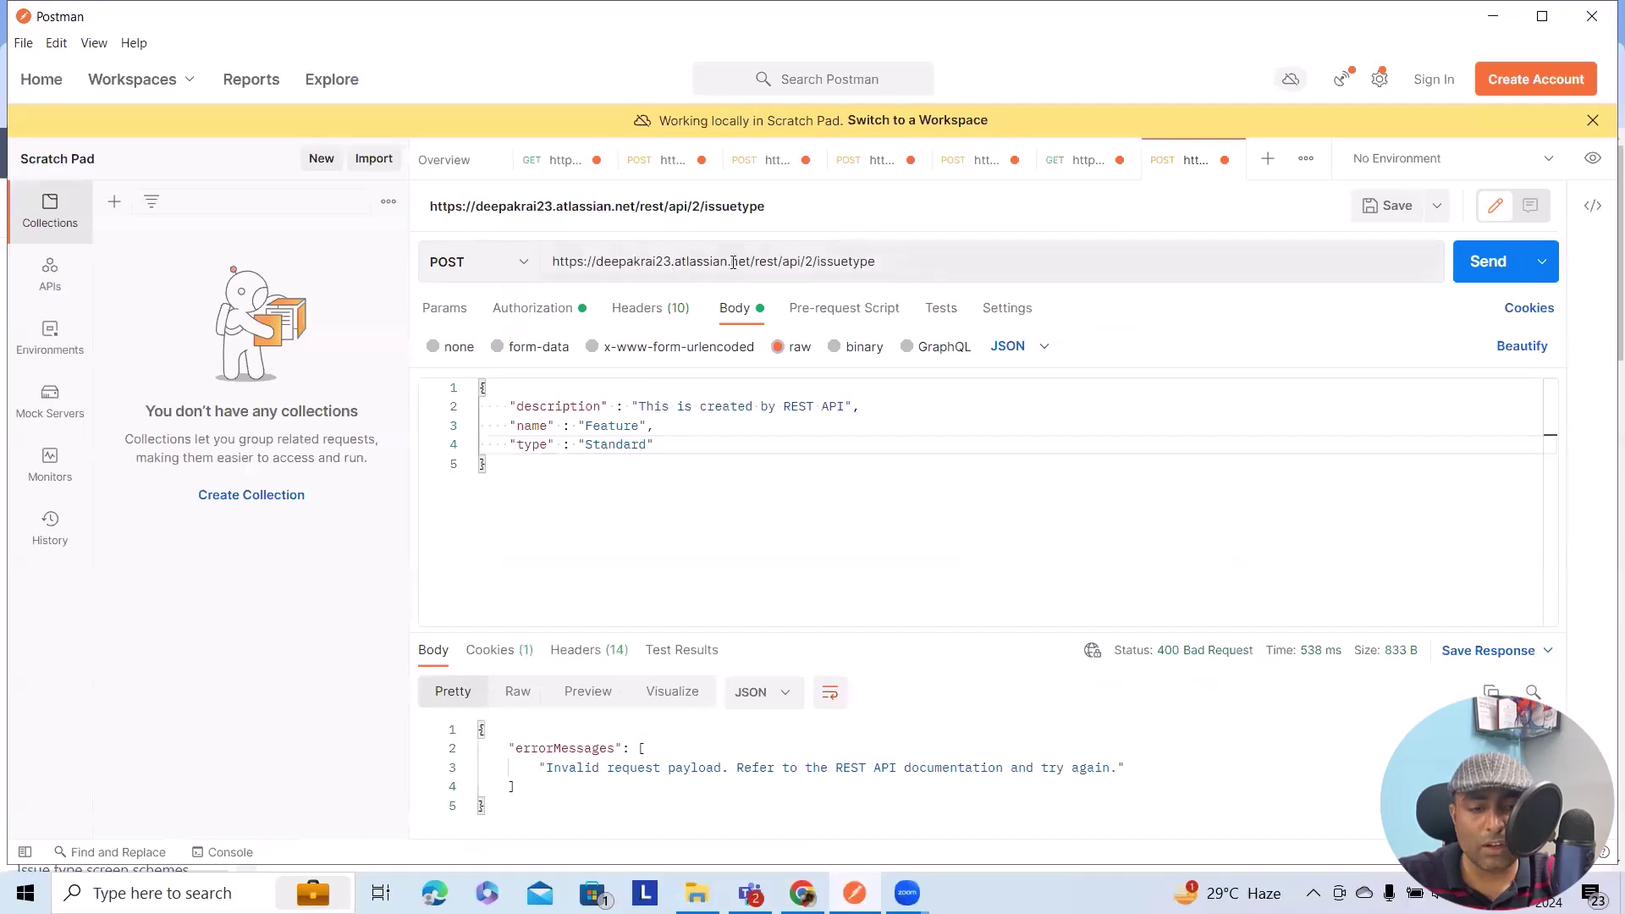
{"action": "left_click", "coordinate": [874, 261]}
{"action": "type", "text": "/"}
{"action": "left_click", "coordinate": [1496, 267]}
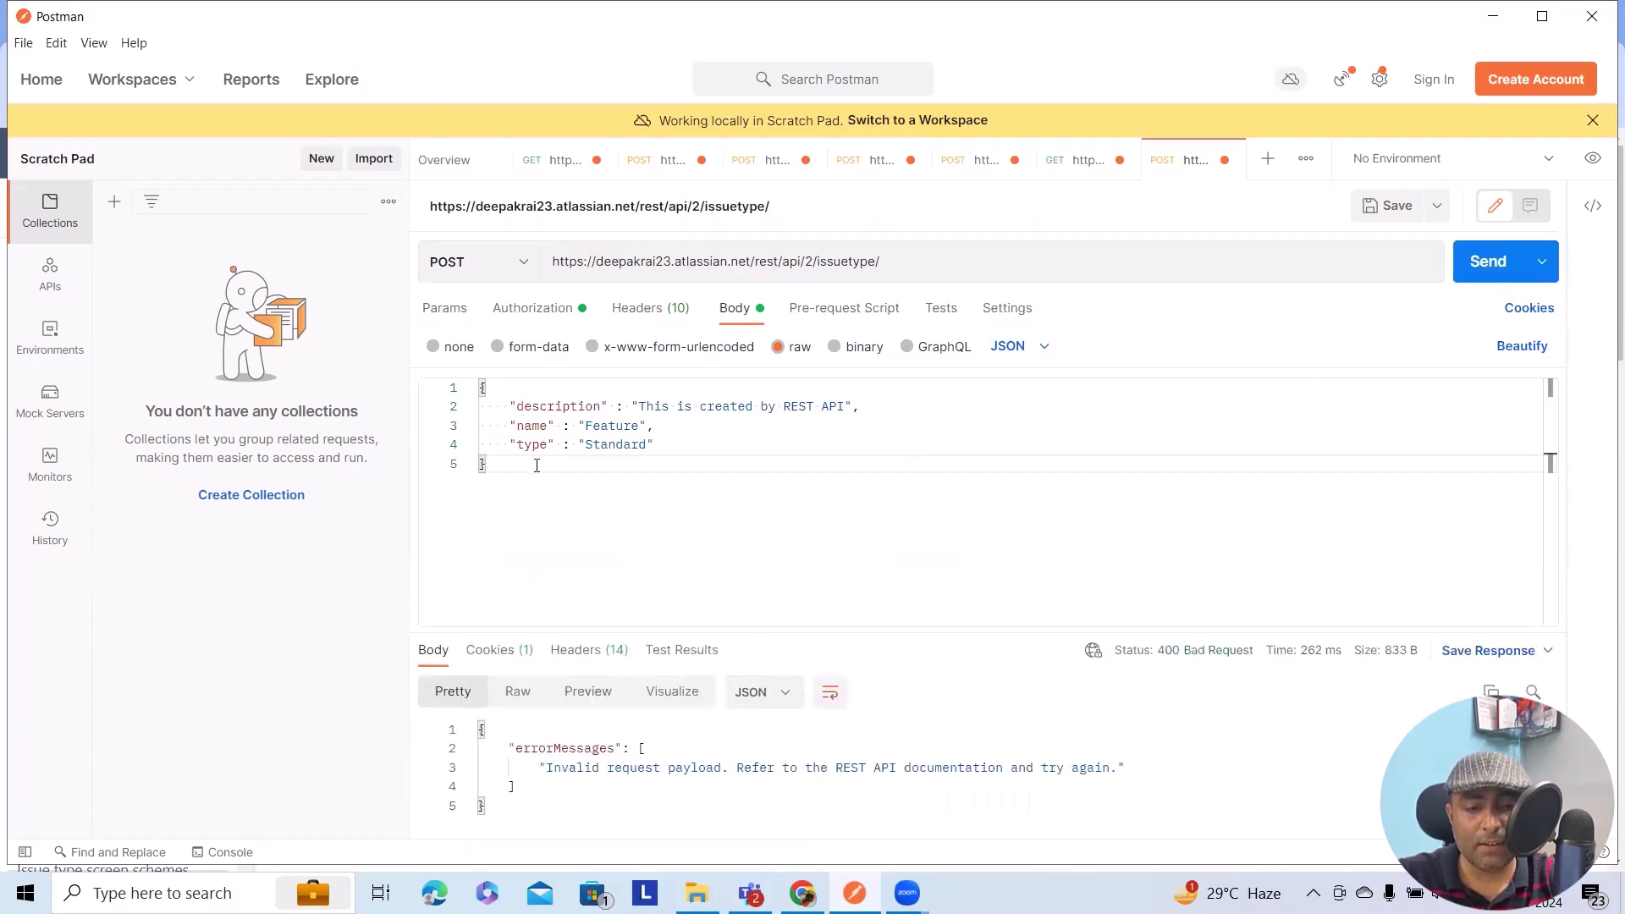
Step: Change type to lowercase 'standard' and resend, getting 201 Created with id 10037
{"action": "left_click", "coordinate": [598, 444]}
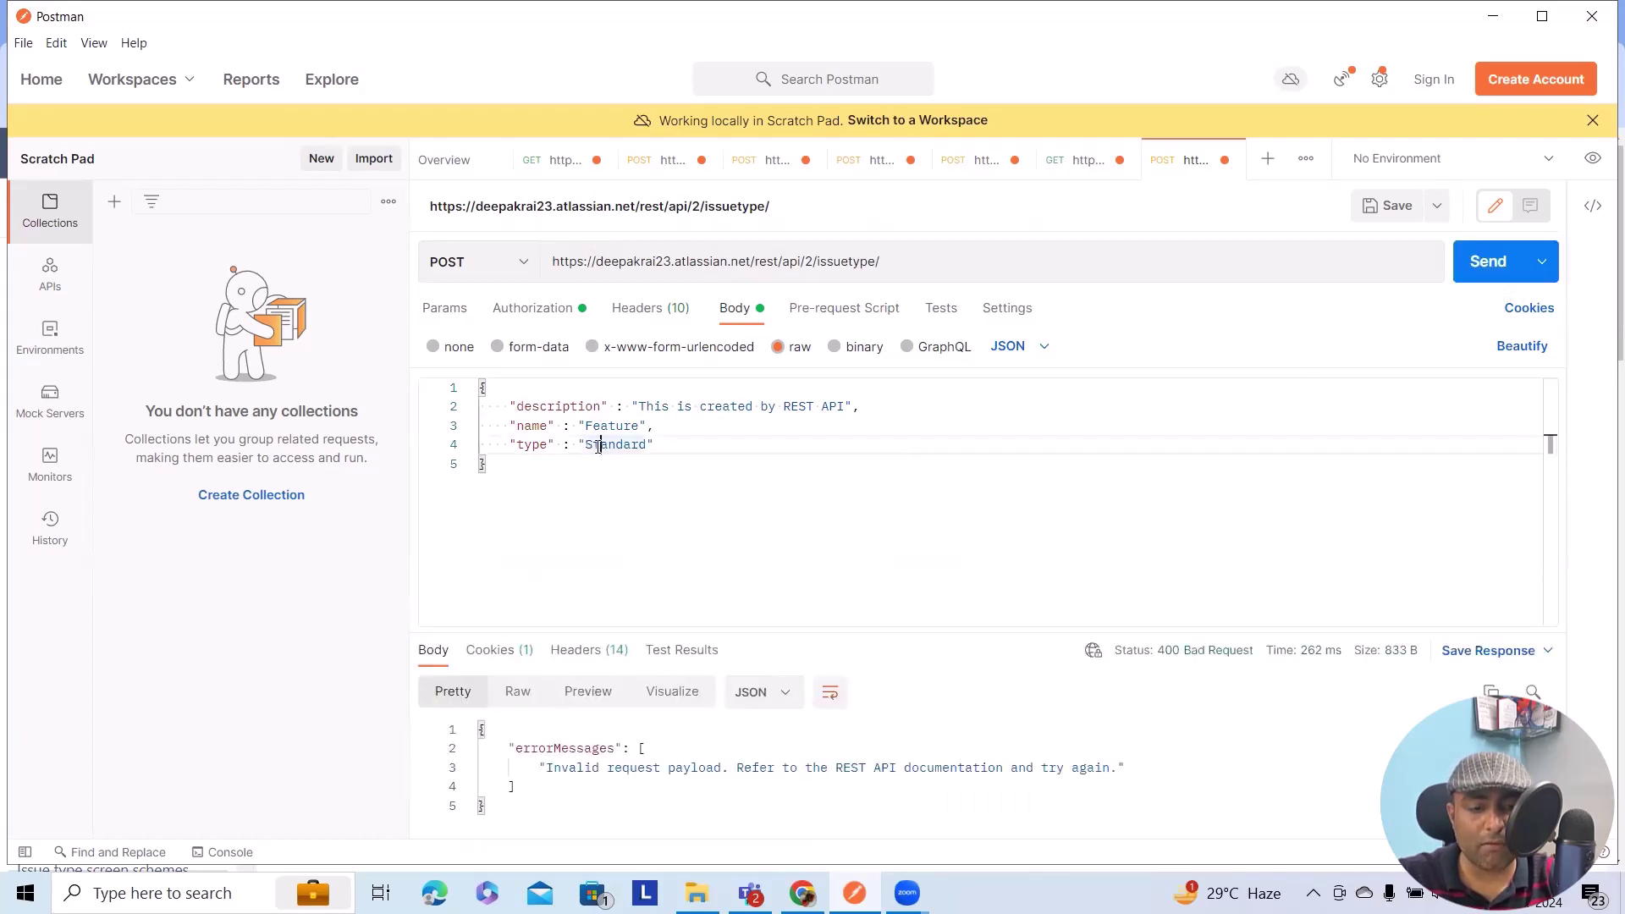
{"action": "key", "text": "BackSpace"}
{"action": "type", "text": "s"}
{"action": "left_click", "coordinate": [1479, 264]}
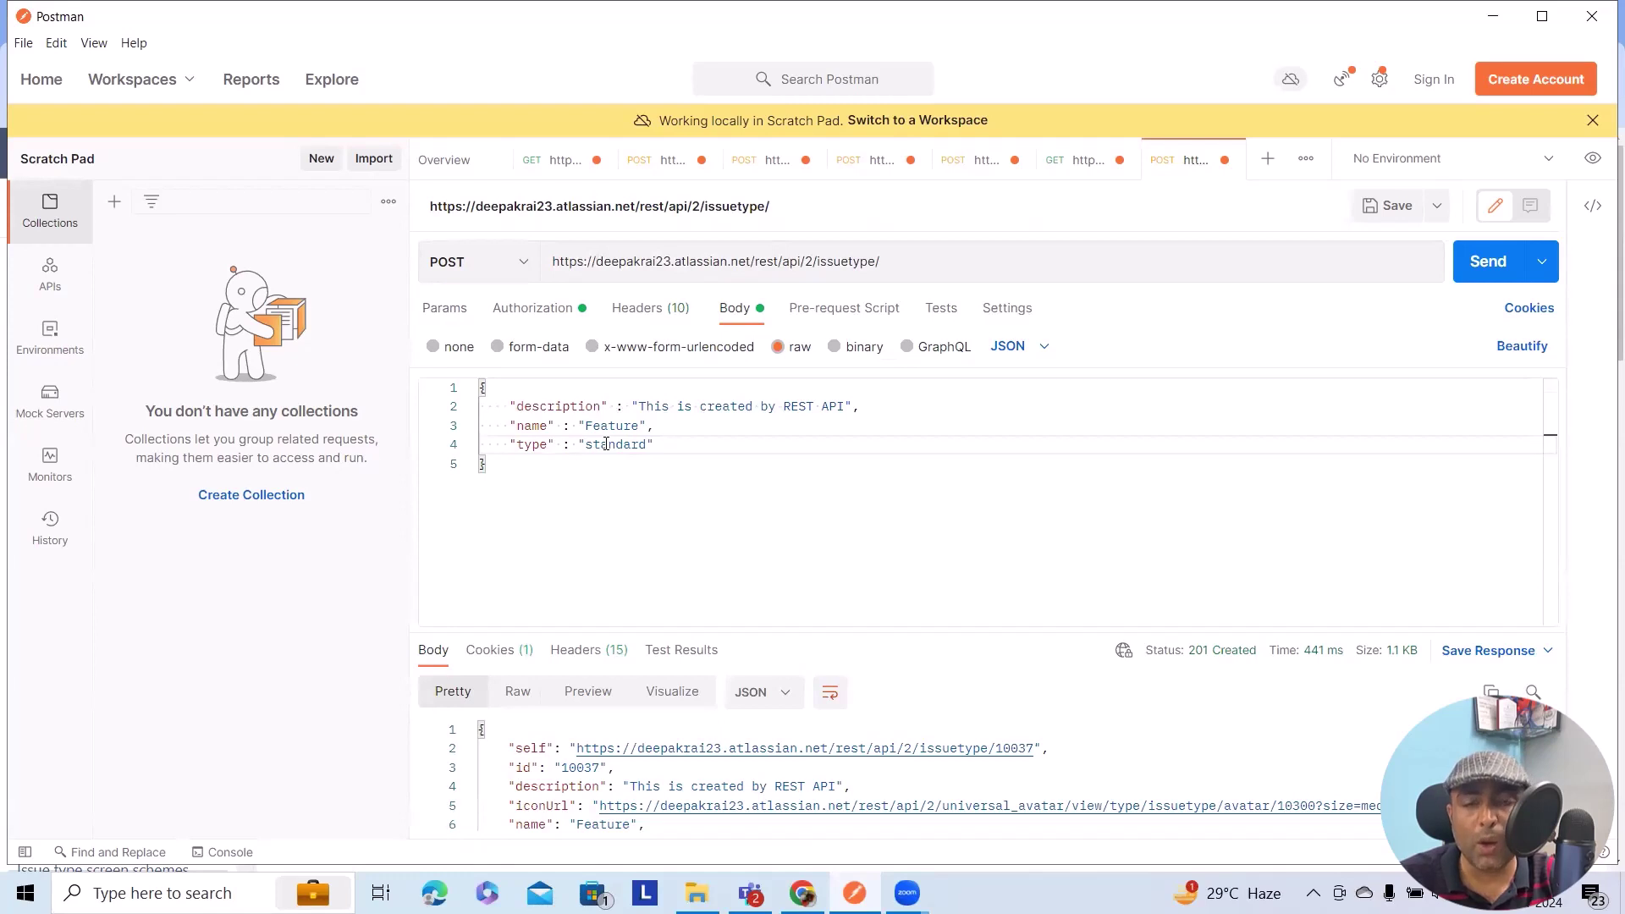
{"action": "scroll", "coordinate": [564, 758], "scroll_direction": "down", "scroll_amount": 3}
{"action": "scroll", "coordinate": [564, 756], "scroll_direction": "up", "scroll_amount": 2}
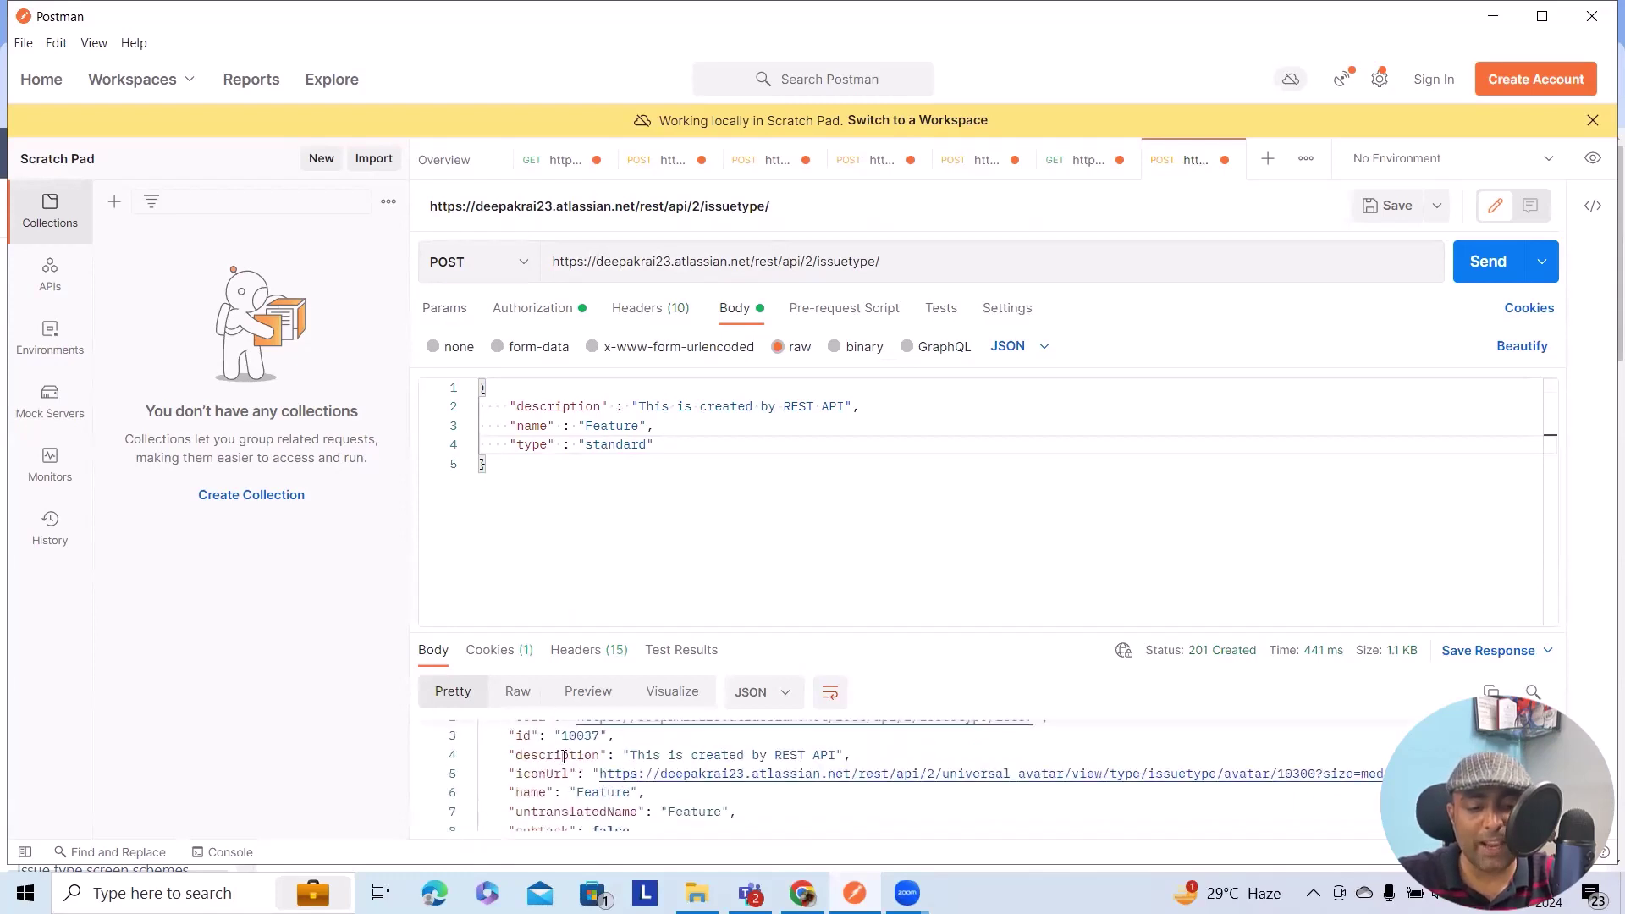
{"action": "scroll", "coordinate": [565, 757], "scroll_direction": "up", "scroll_amount": 1}
{"action": "scroll", "coordinate": [632, 777], "scroll_direction": "down", "scroll_amount": 2}
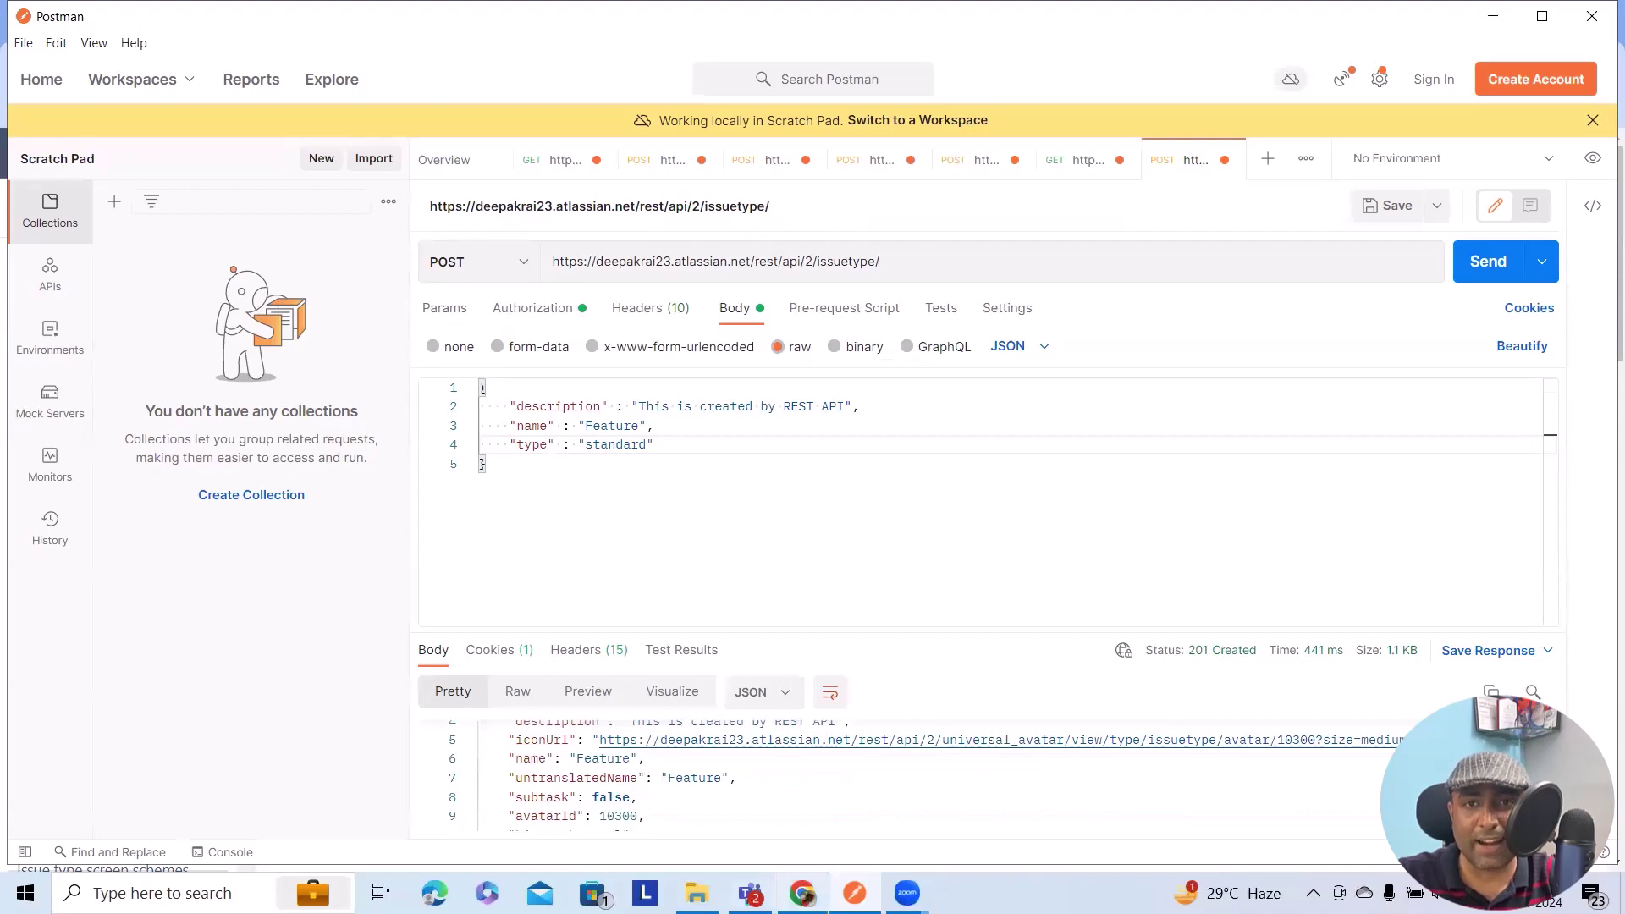
Step: Reload Jira's Issue types page and find 'Feature', described 'This is created by REST API'
{"action": "left_click", "coordinate": [803, 892]}
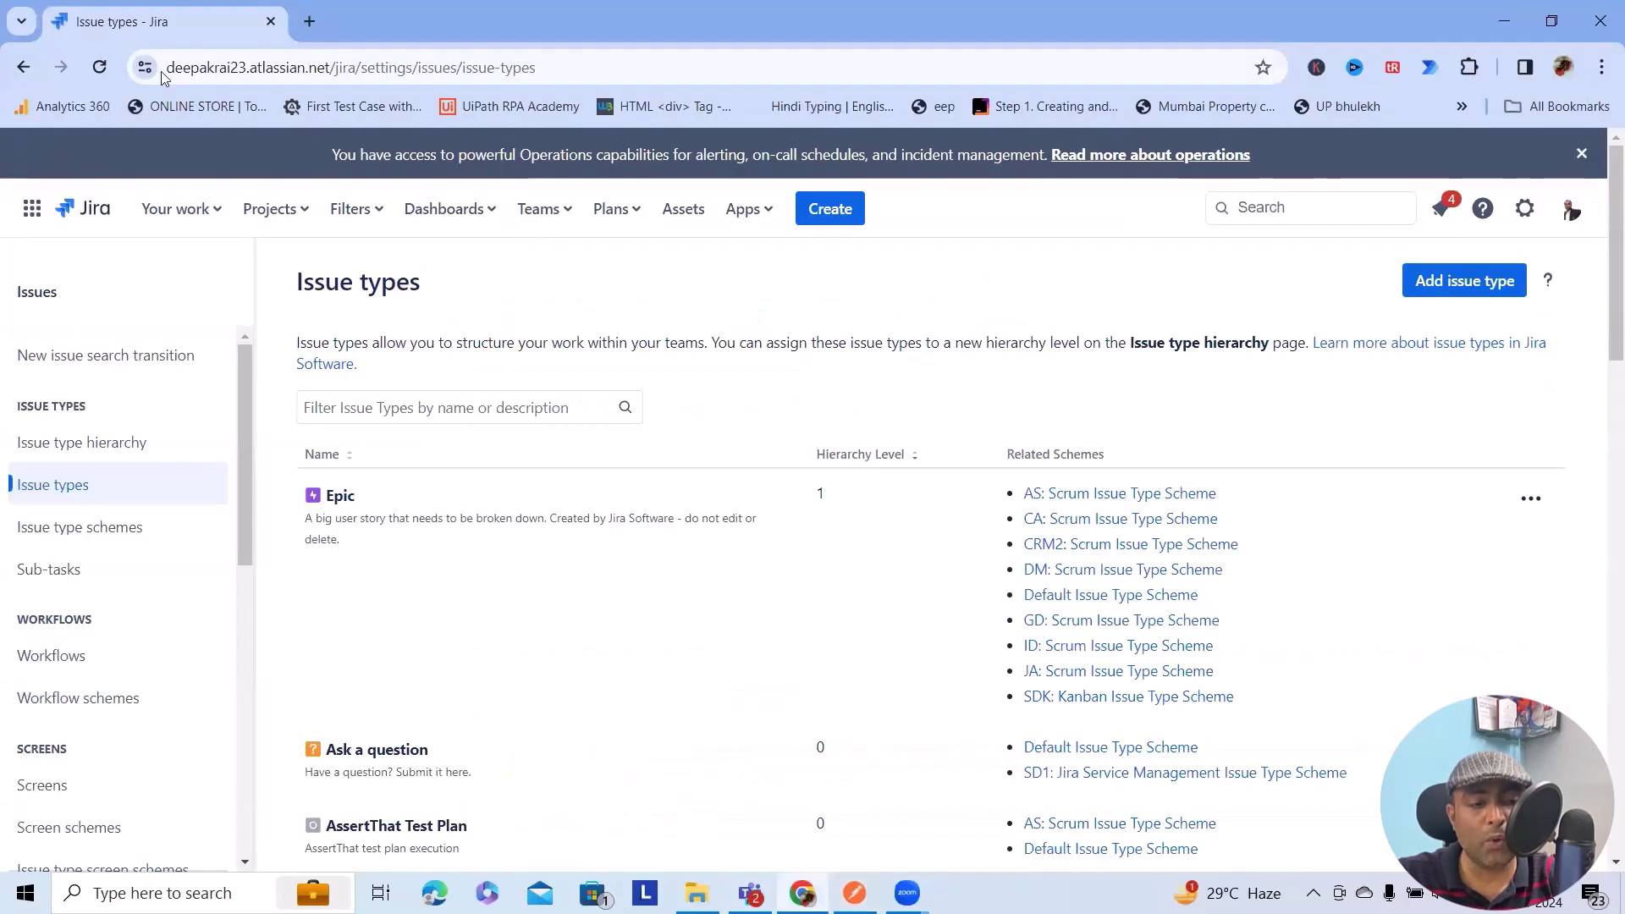
{"action": "left_click", "coordinate": [100, 66]}
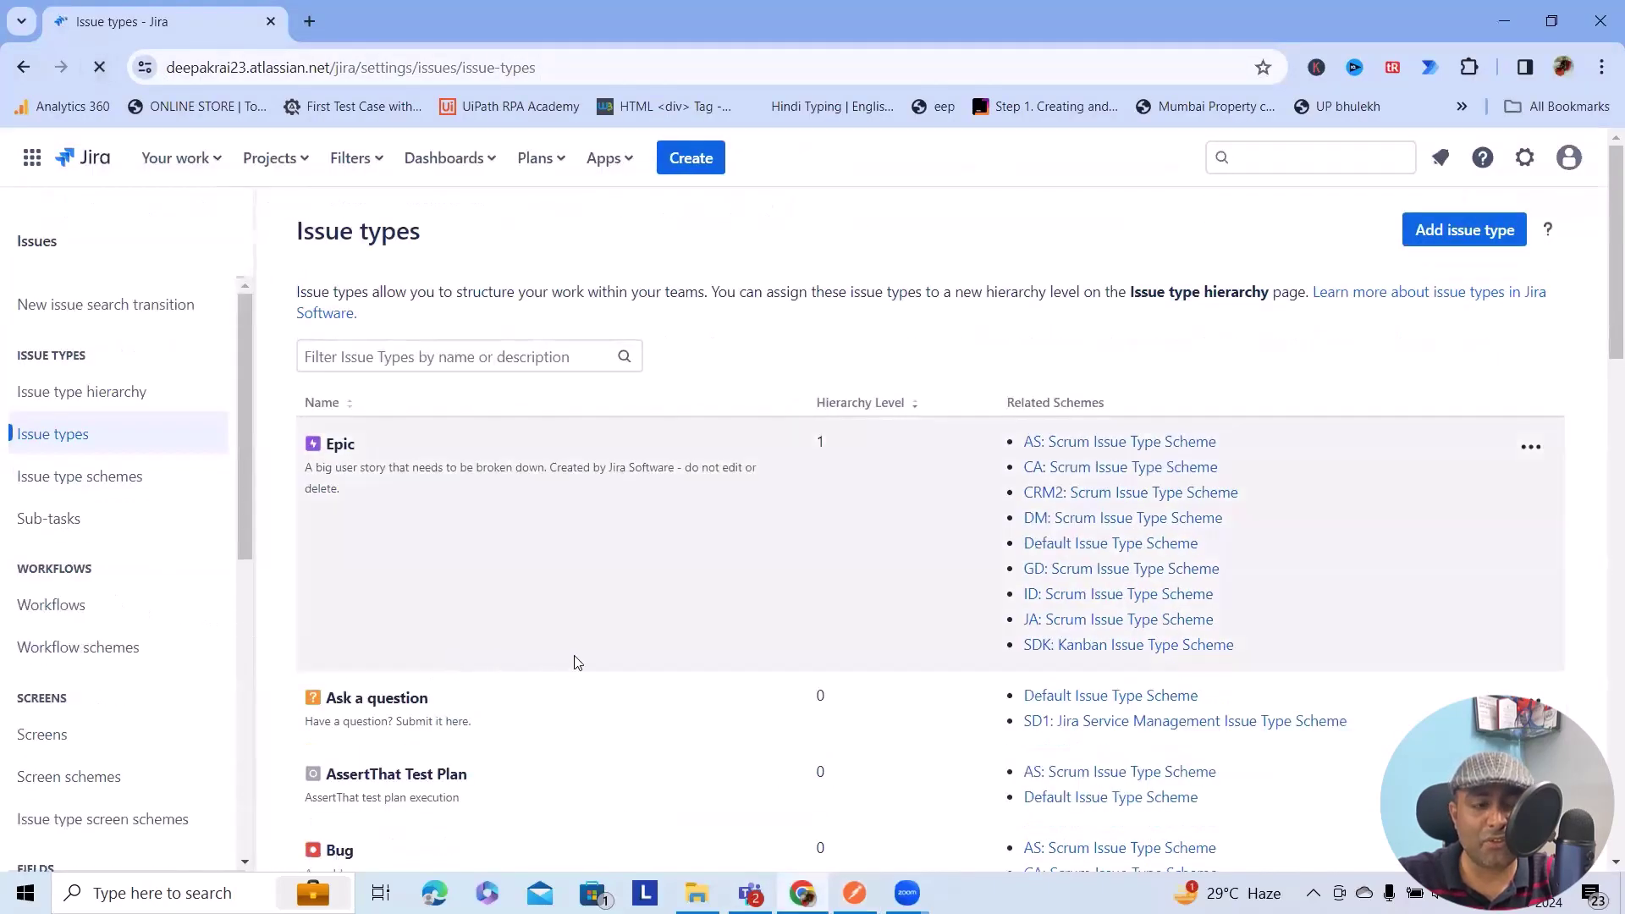
{"action": "scroll", "coordinate": [577, 664], "scroll_direction": "down", "scroll_amount": 5}
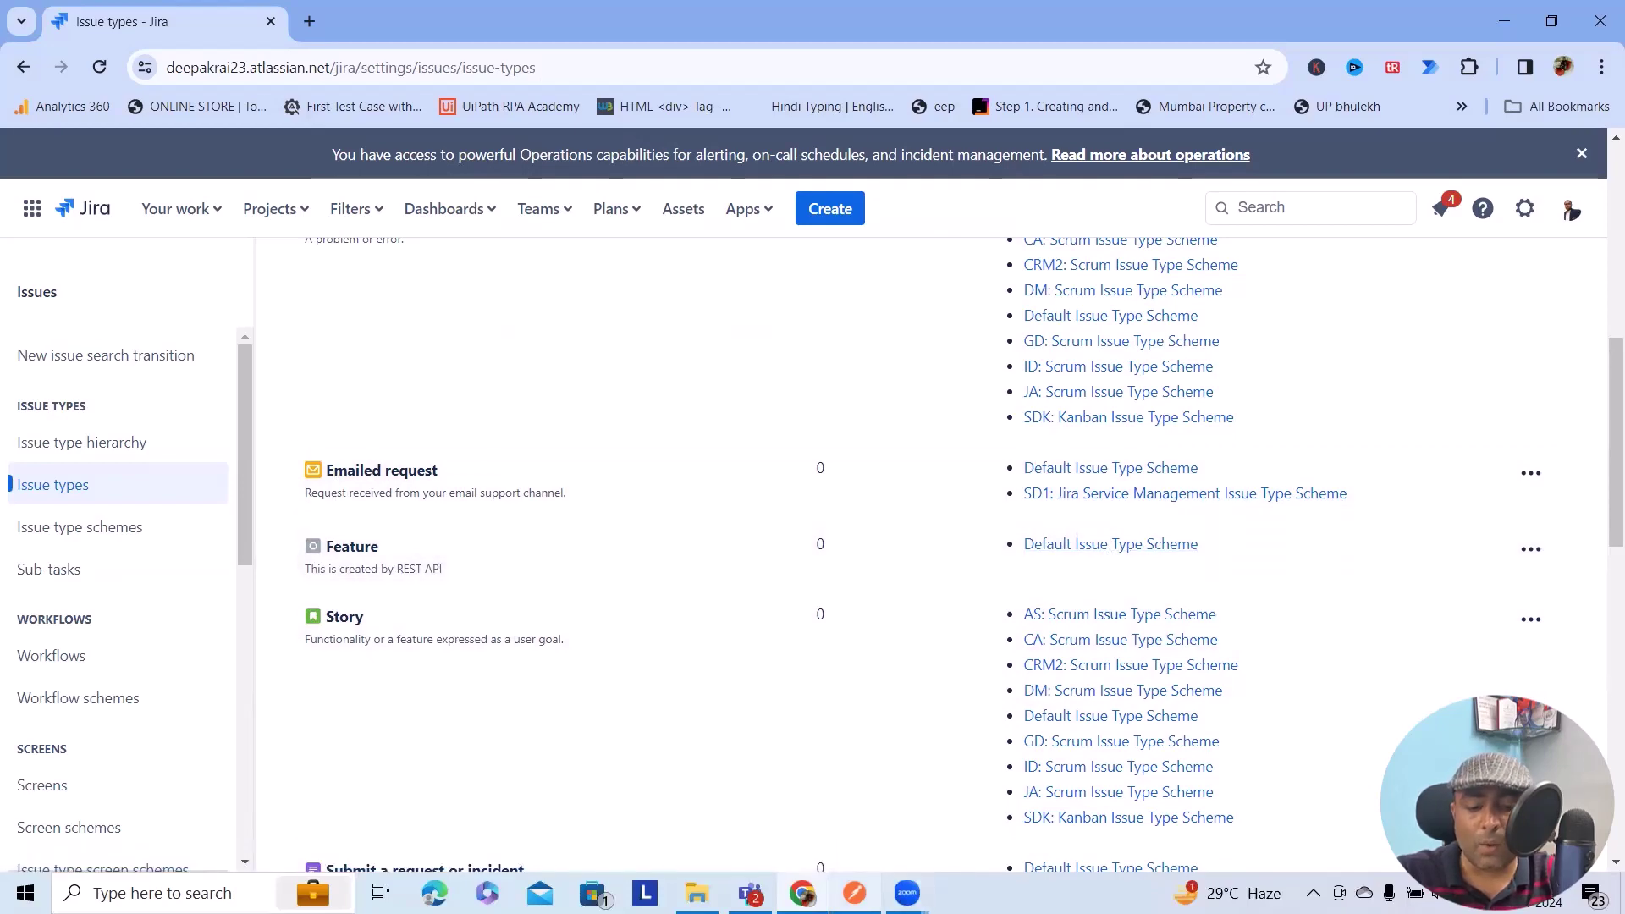
{"action": "key", "text": "alt+Tab"}
{"action": "scroll", "coordinate": [617, 793], "scroll_direction": "up", "scroll_amount": 1}
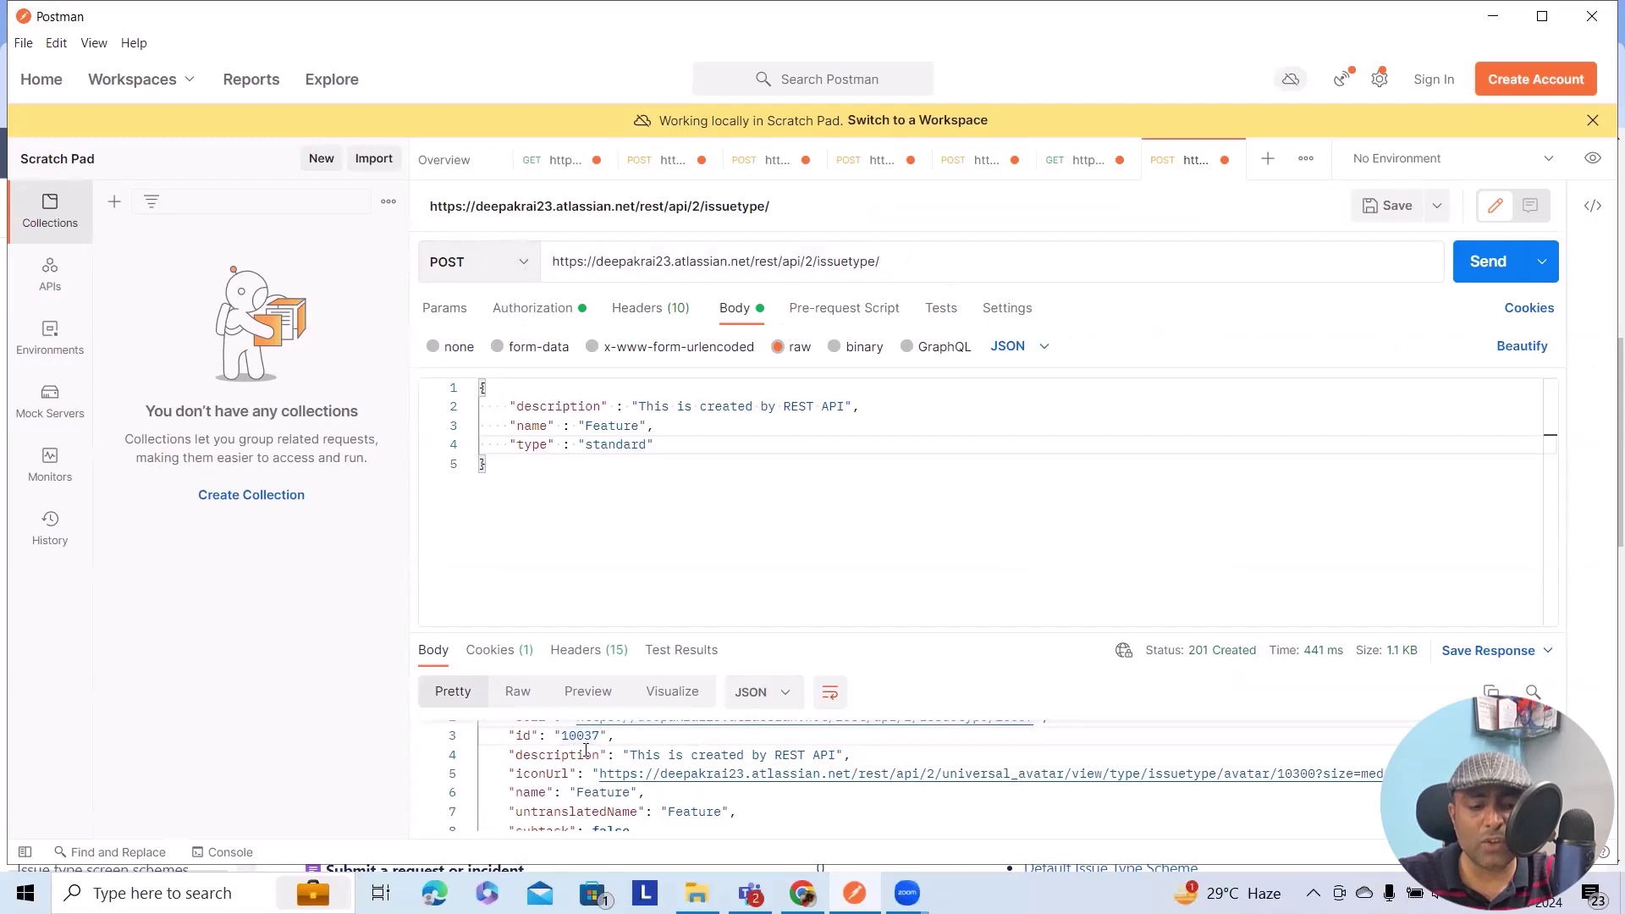
{"action": "scroll", "coordinate": [584, 753], "scroll_direction": "down", "scroll_amount": 1}
{"action": "scroll", "coordinate": [584, 752], "scroll_direction": "up", "scroll_amount": 2}
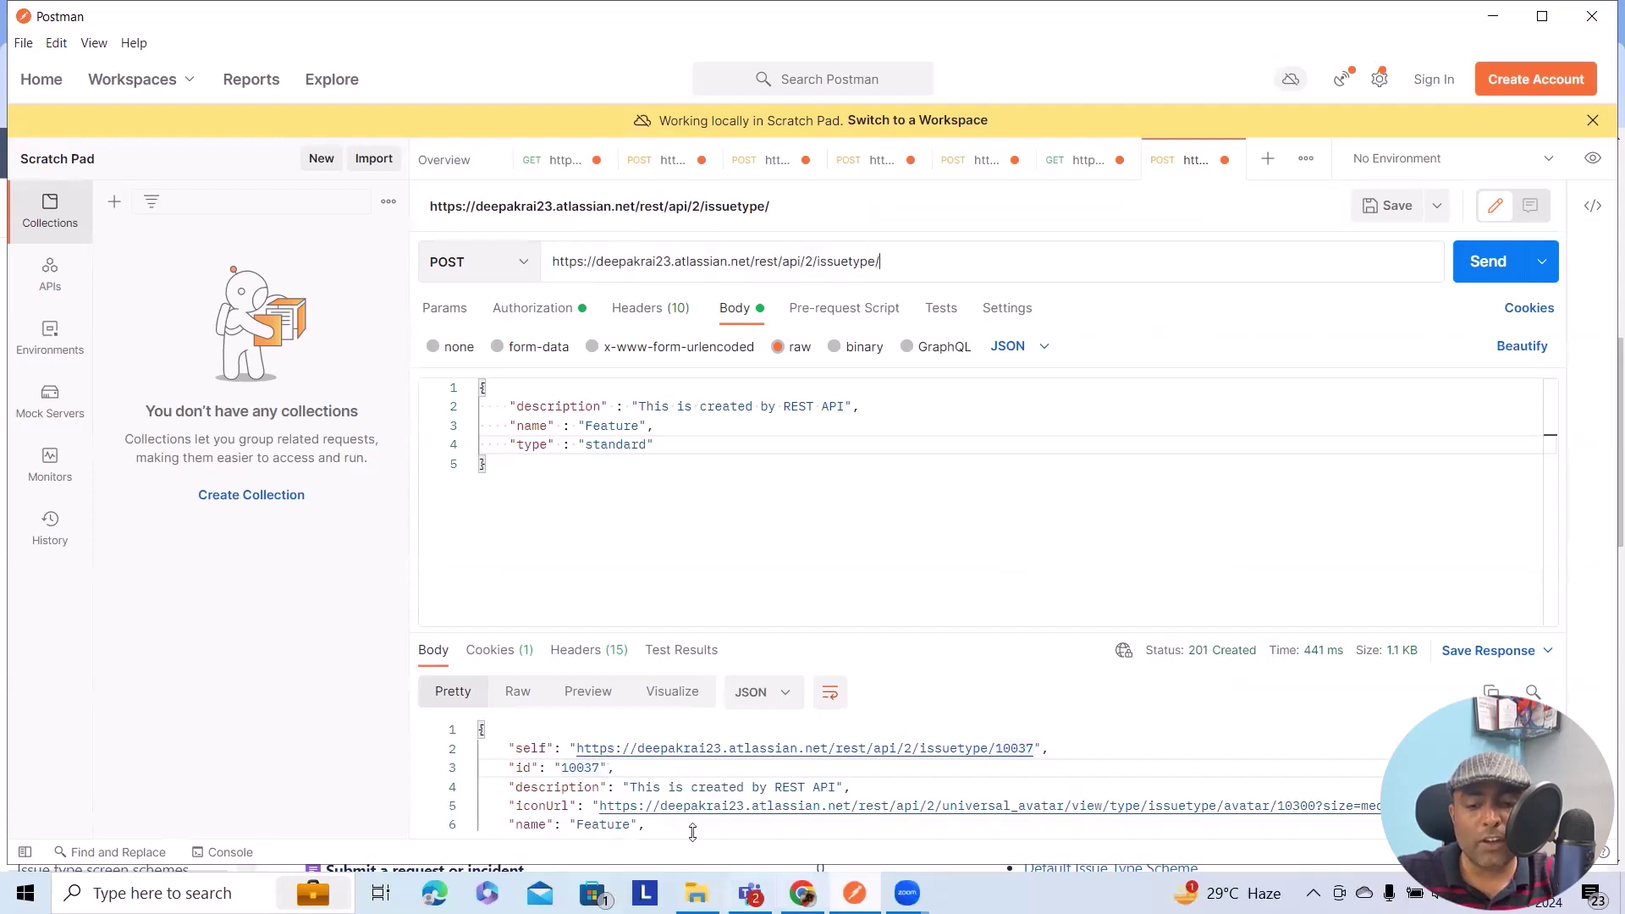
Step: Send GET /rest/api/2/issuetype and select the Feature entry's id 10037 in the response
{"action": "left_click", "coordinate": [516, 266]}
{"action": "left_click", "coordinate": [493, 317]}
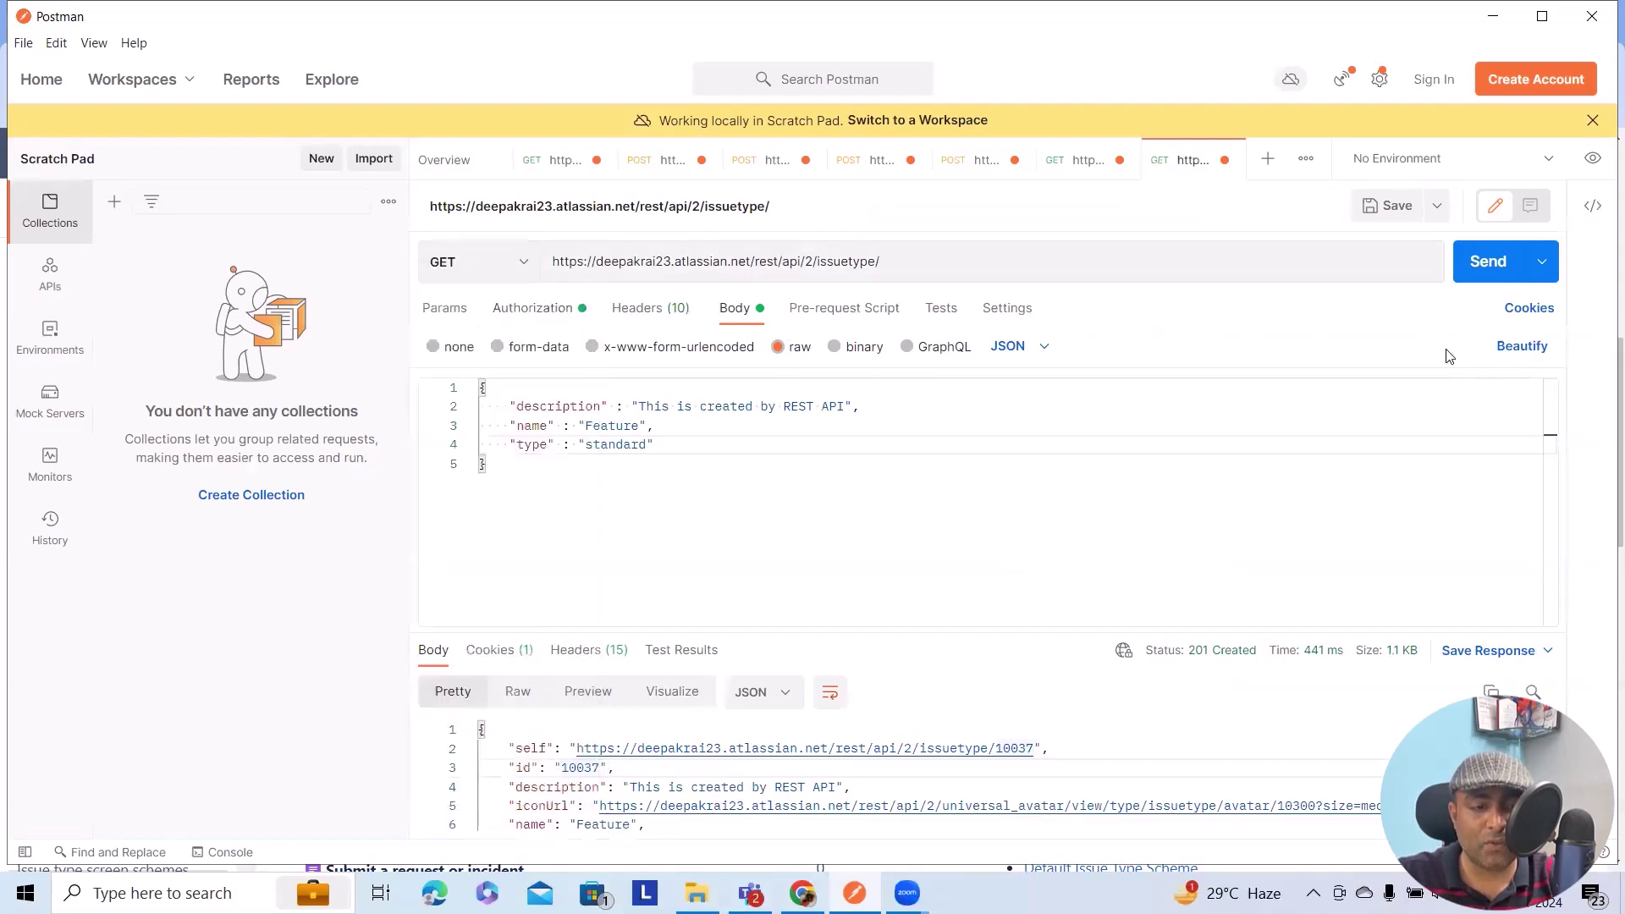
{"action": "left_click", "coordinate": [1486, 262]}
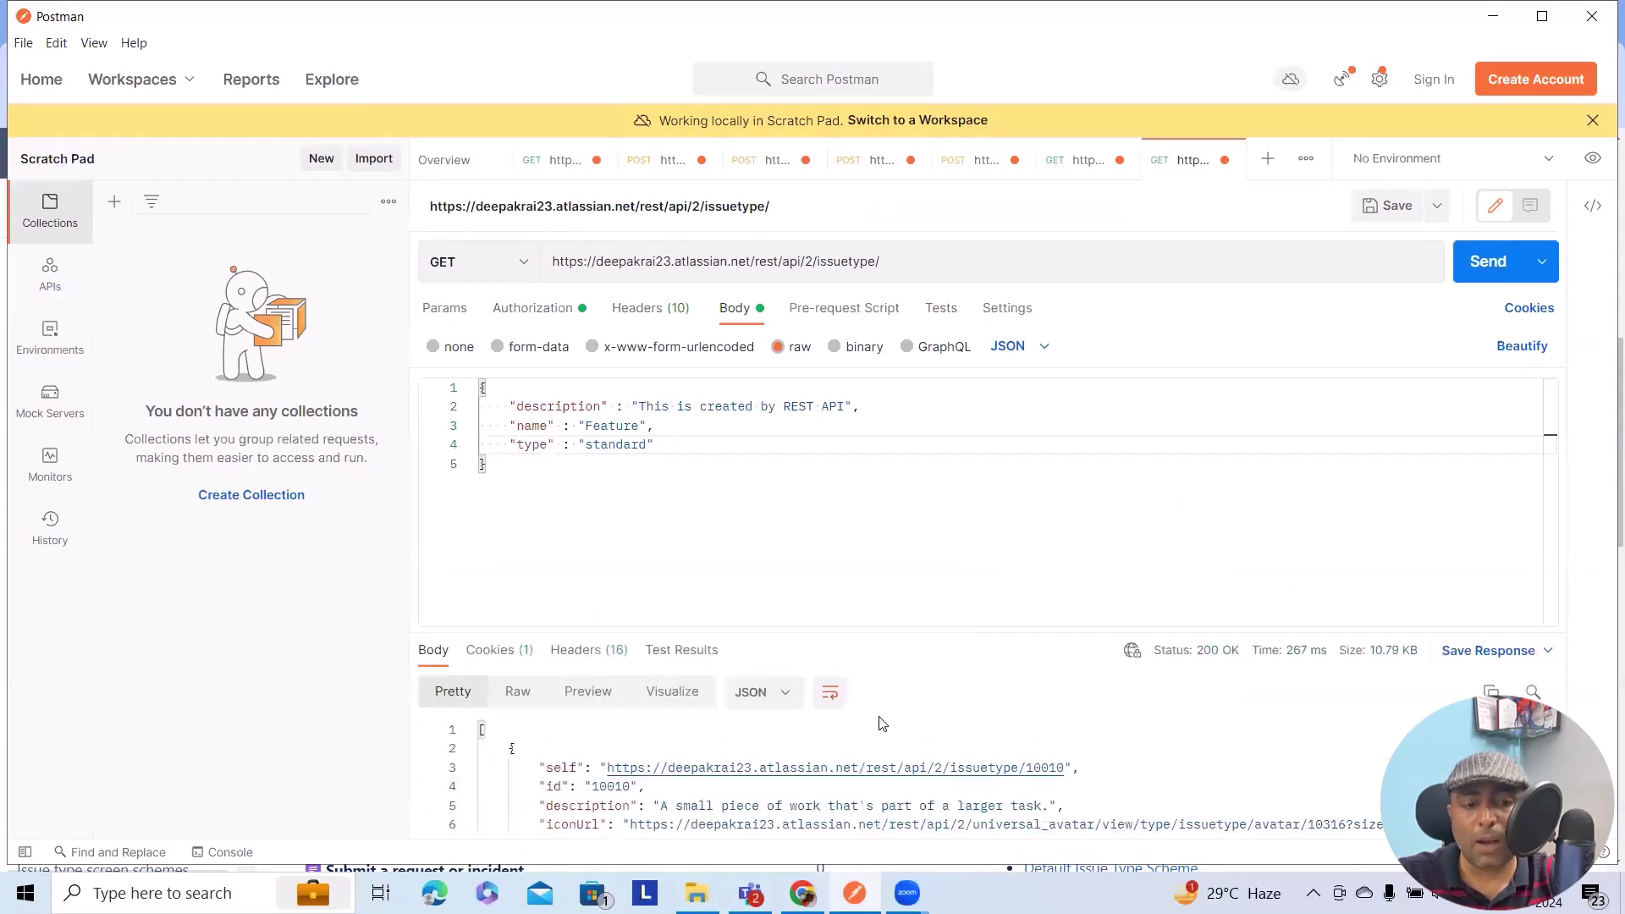
{"action": "scroll", "coordinate": [884, 738], "scroll_direction": "down", "scroll_amount": 2}
{"action": "scroll", "coordinate": [885, 762], "scroll_direction": "down", "scroll_amount": 2}
{"action": "scroll", "coordinate": [881, 800], "scroll_direction": "down", "scroll_amount": 2}
{"action": "scroll", "coordinate": [881, 818], "scroll_direction": "down", "scroll_amount": 2}
{"action": "scroll", "coordinate": [881, 819], "scroll_direction": "down", "scroll_amount": 1}
{"action": "scroll", "coordinate": [881, 825], "scroll_direction": "down", "scroll_amount": 1}
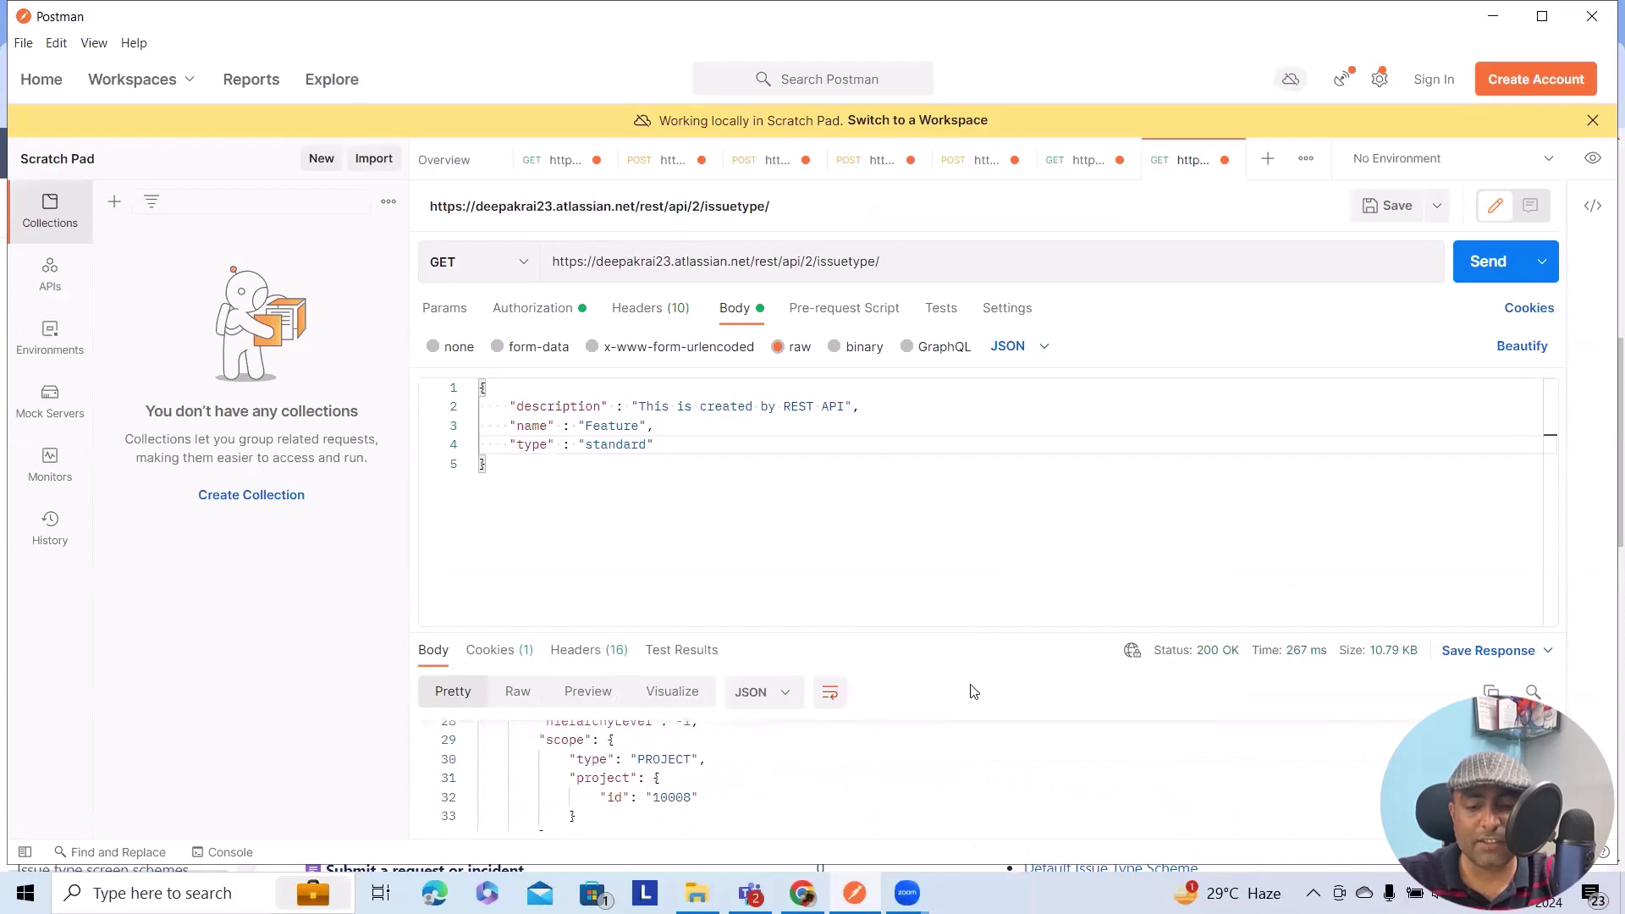
{"action": "left_click_drag", "start_coordinate": [976, 629], "coordinate": [976, 333]}
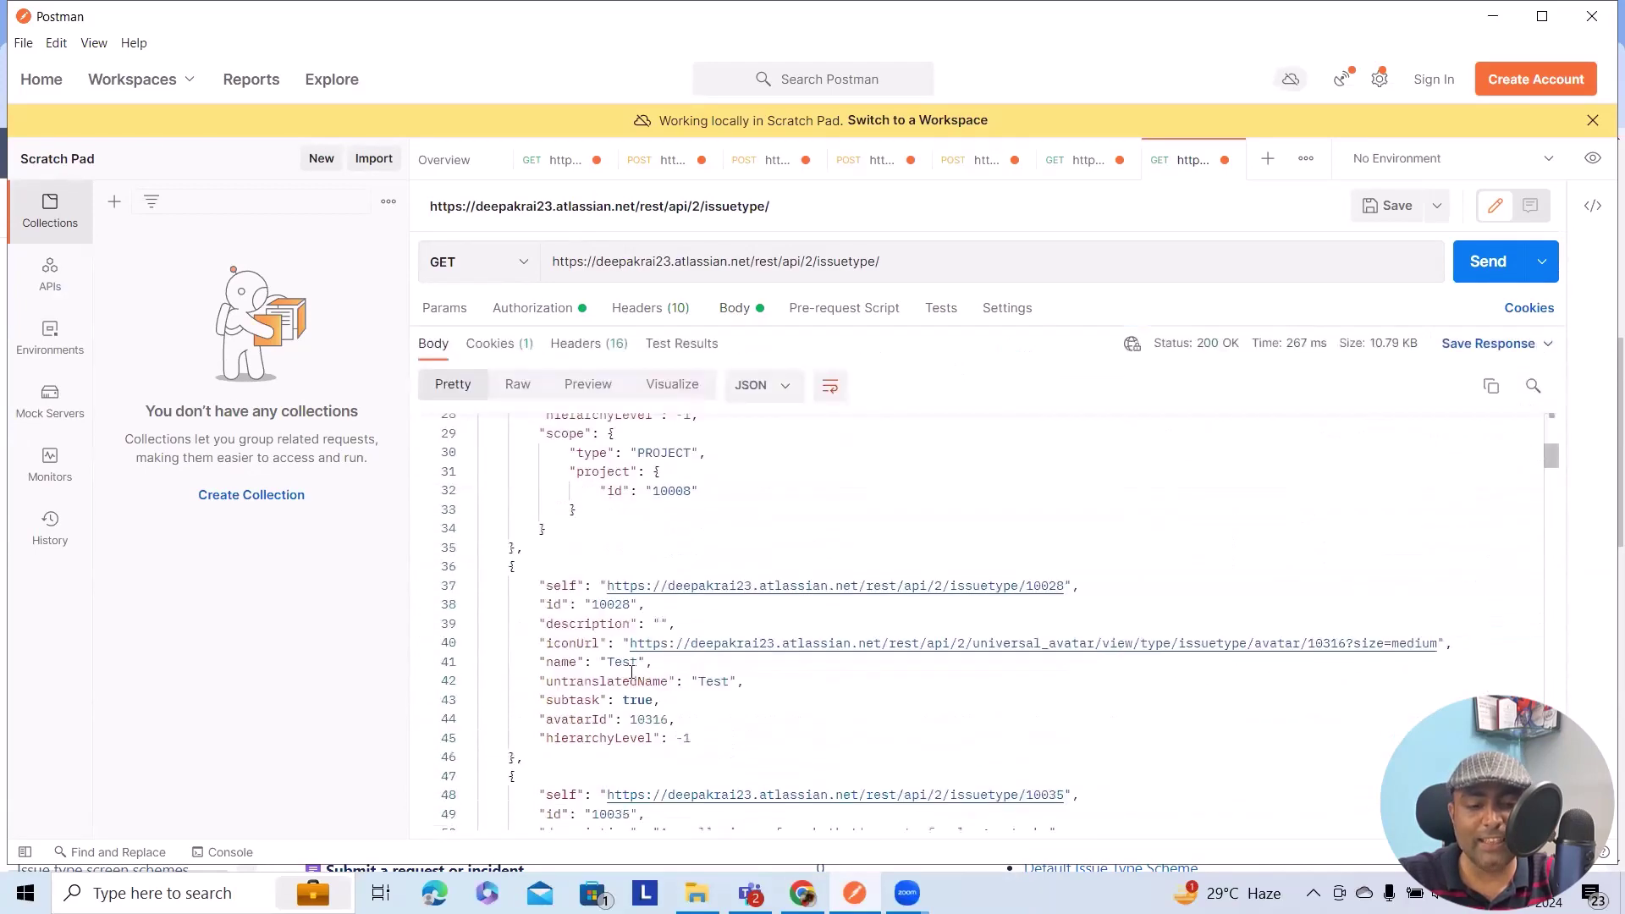
{"action": "scroll", "coordinate": [589, 549], "scroll_direction": "up", "scroll_amount": 5}
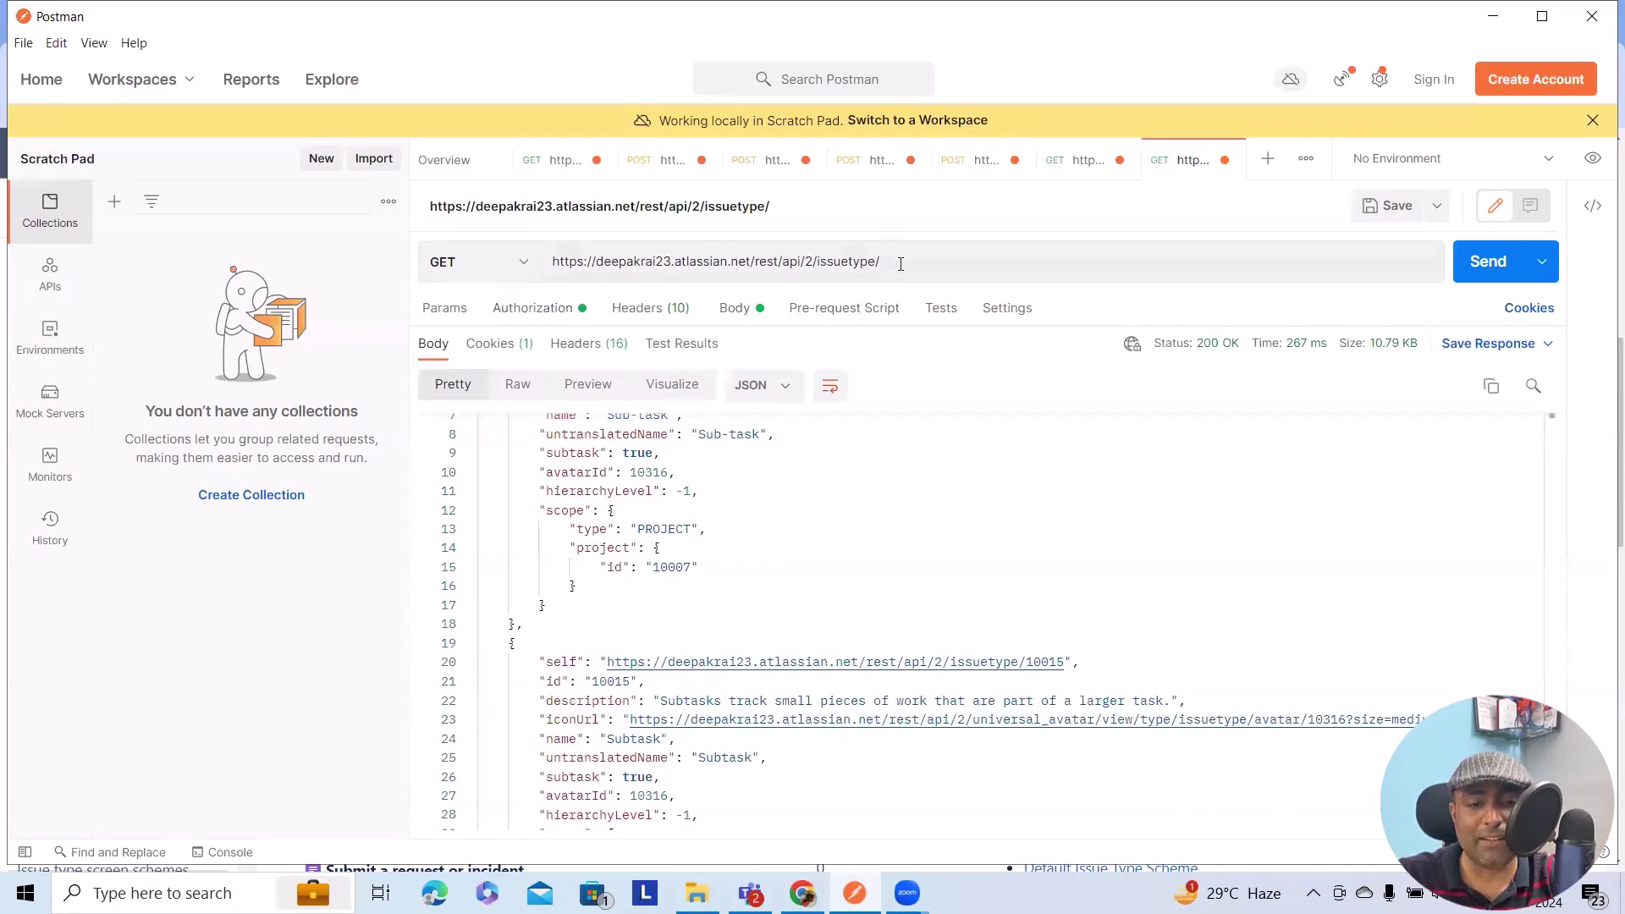
{"action": "scroll", "coordinate": [688, 596], "scroll_direction": "up", "scroll_amount": 2}
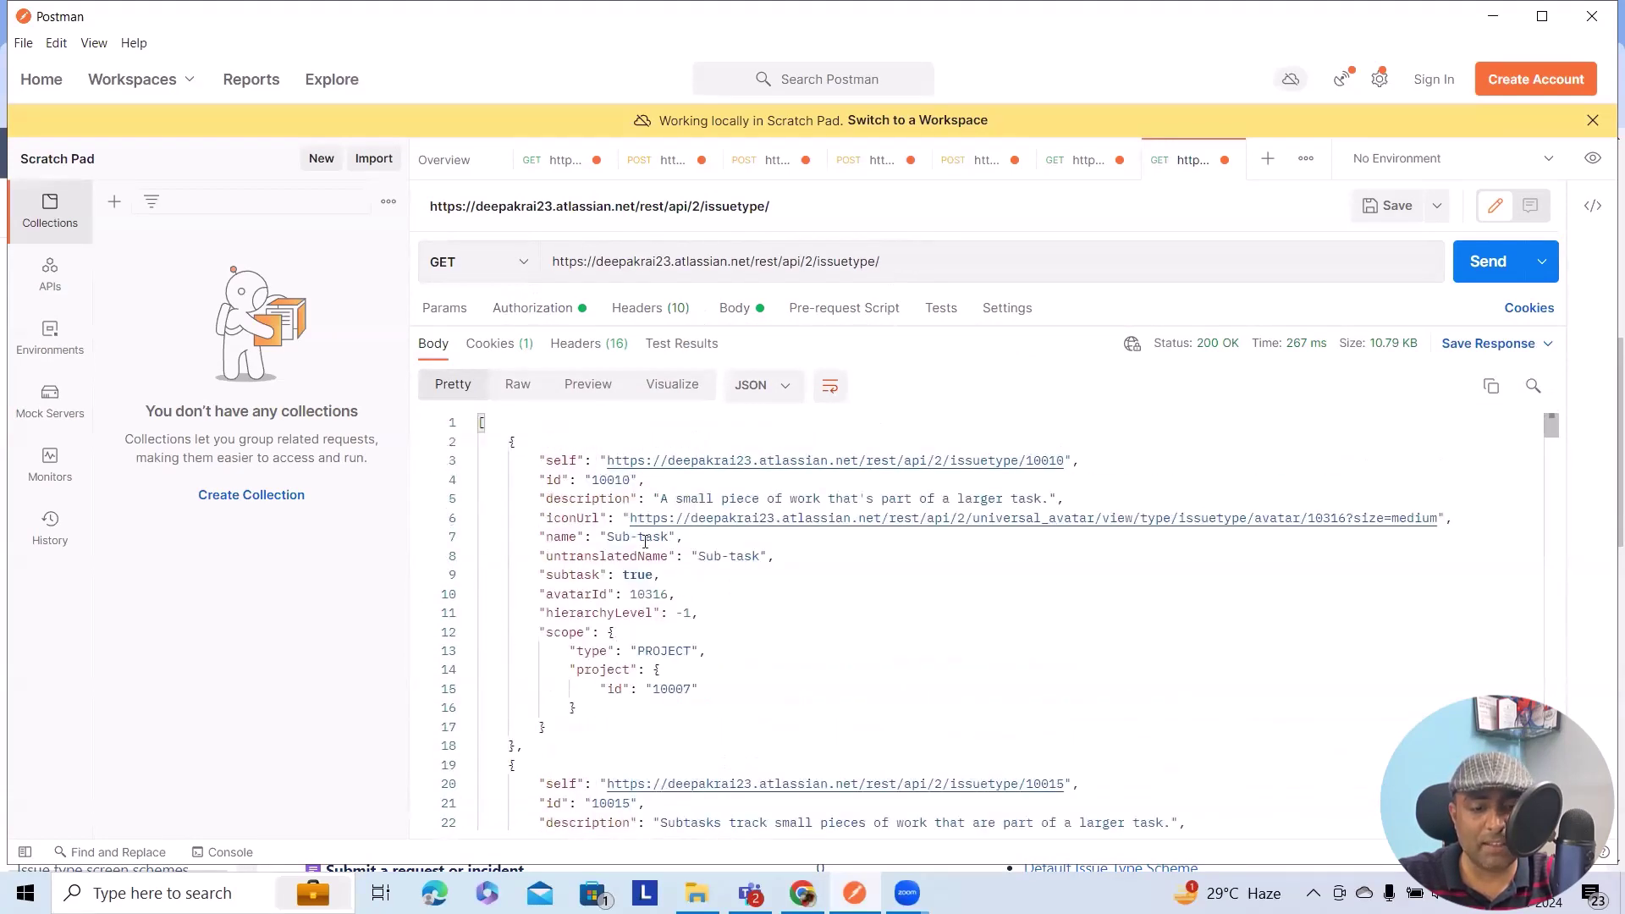
{"action": "scroll", "coordinate": [645, 535], "scroll_direction": "down", "scroll_amount": 2}
{"action": "scroll", "coordinate": [684, 687], "scroll_direction": "down", "scroll_amount": 3}
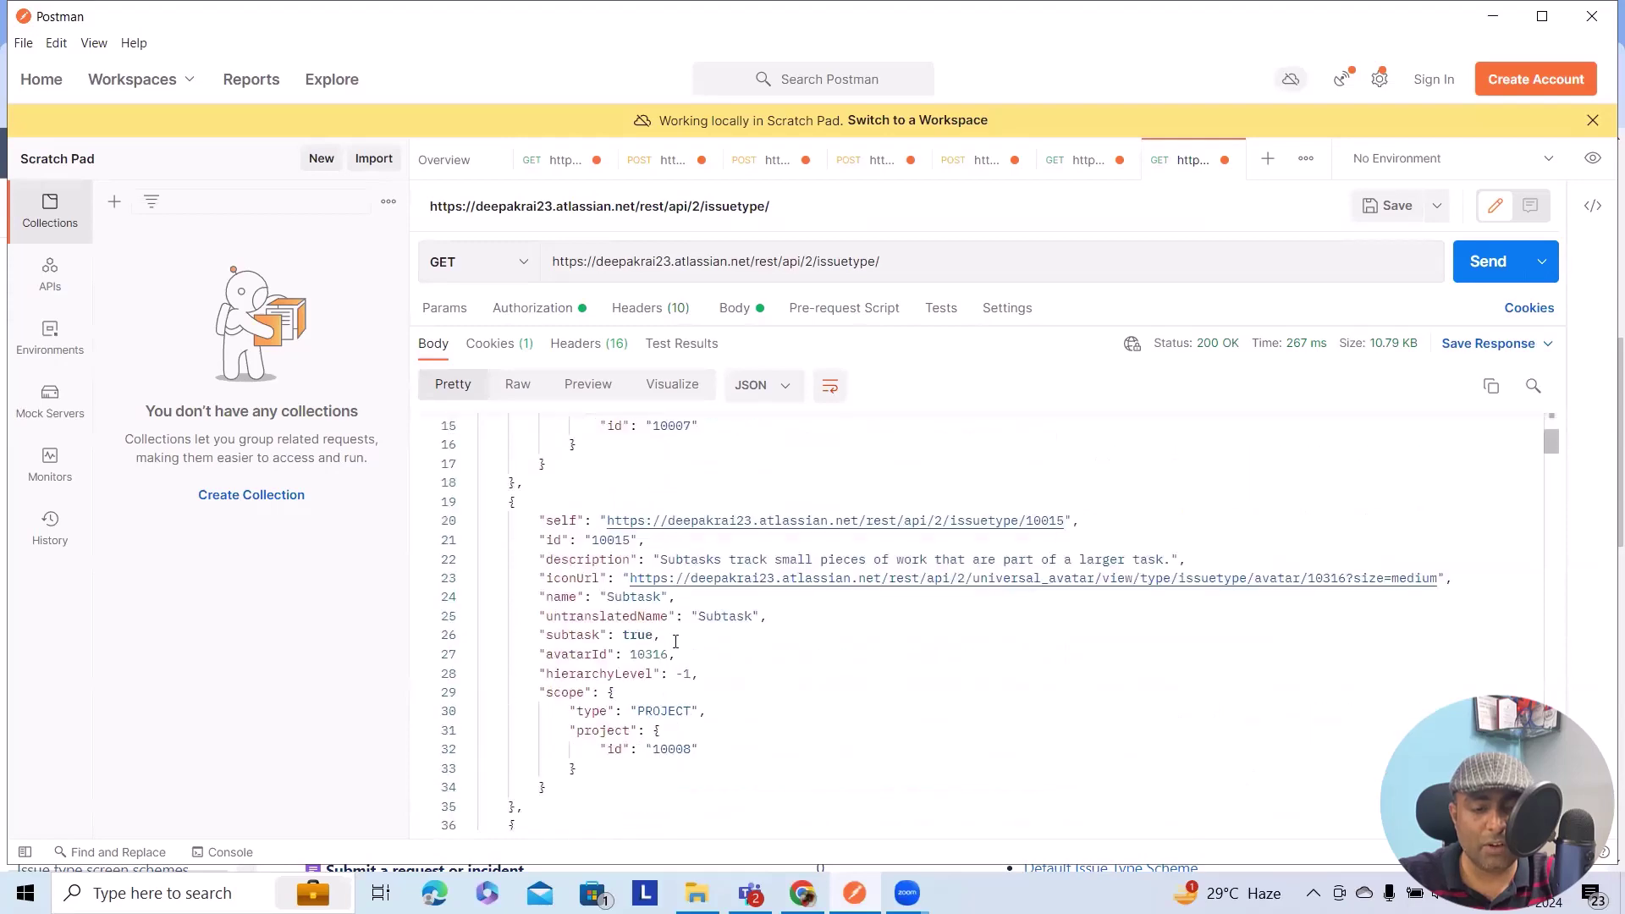
{"action": "scroll", "coordinate": [680, 675], "scroll_direction": "down", "scroll_amount": 5}
{"action": "scroll", "coordinate": [679, 674], "scroll_direction": "down", "scroll_amount": 5}
{"action": "scroll", "coordinate": [679, 674], "scroll_direction": "down", "scroll_amount": 5}
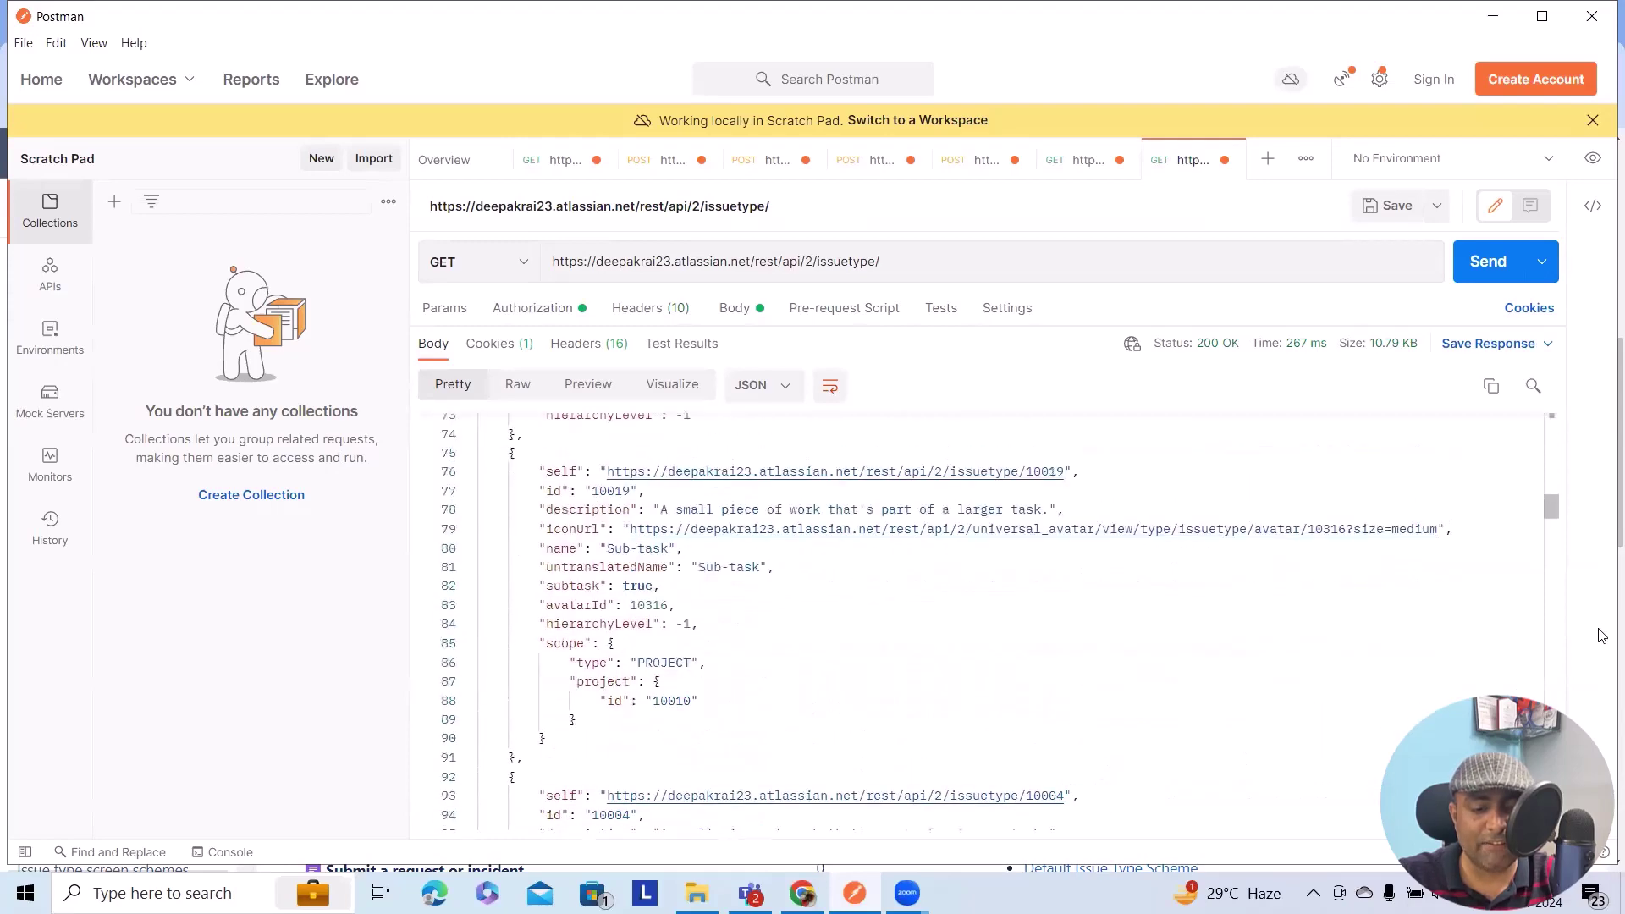
{"action": "left_click_drag", "start_coordinate": [1552, 518], "coordinate": [1551, 820]}
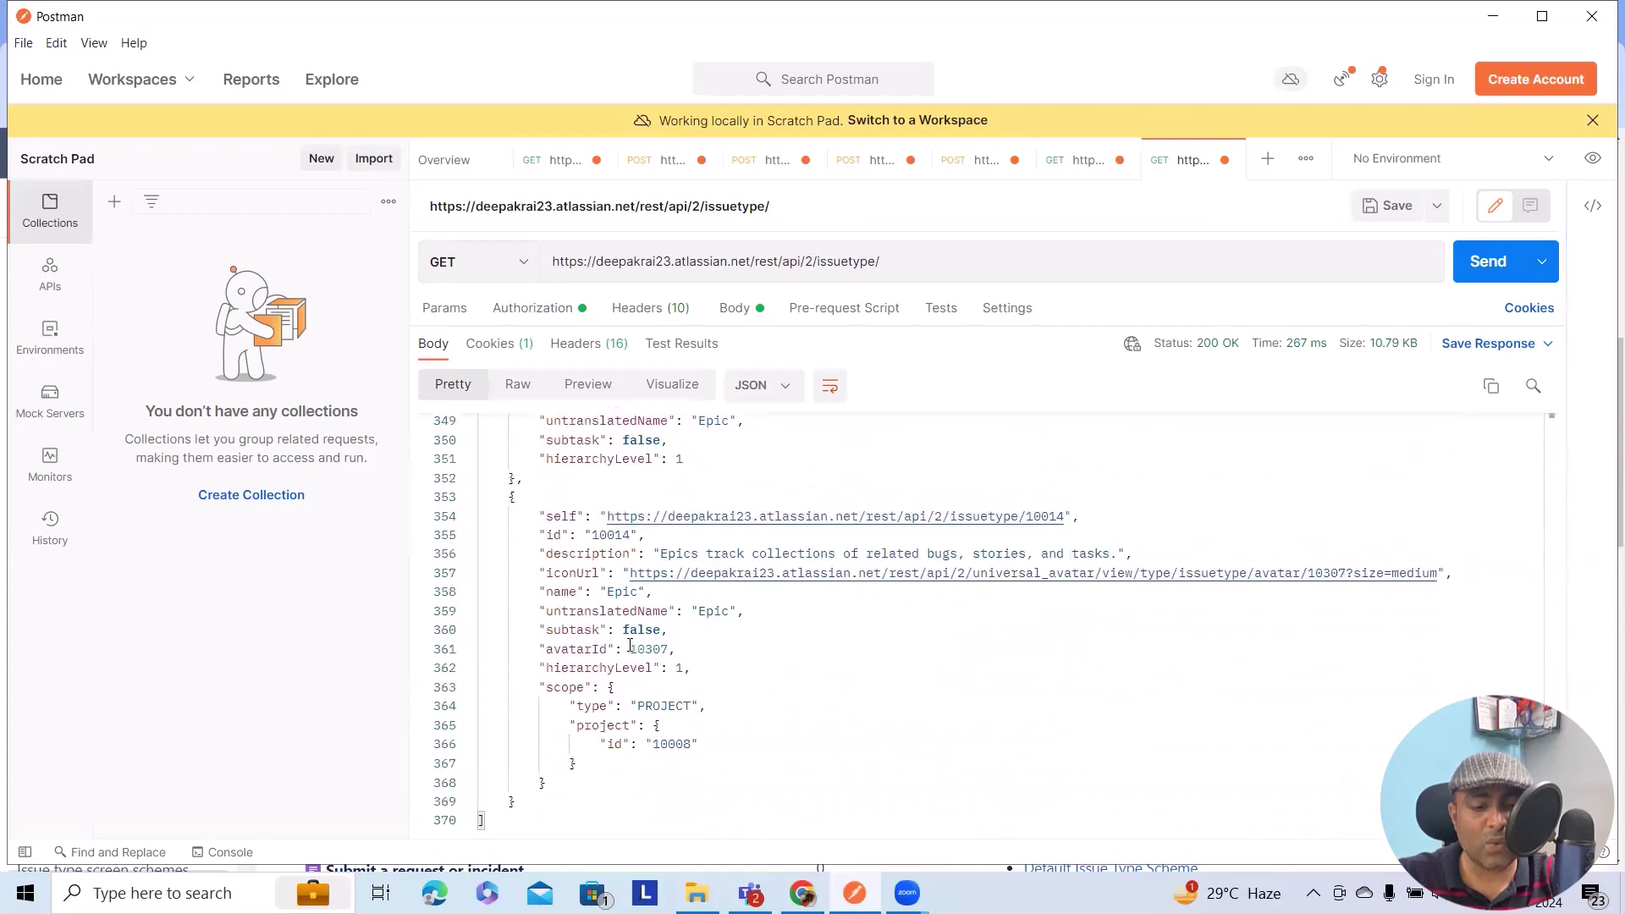
{"action": "scroll", "coordinate": [635, 674], "scroll_direction": "up", "scroll_amount": 2}
{"action": "scroll", "coordinate": [642, 680], "scroll_direction": "up", "scroll_amount": 1}
{"action": "scroll", "coordinate": [643, 681], "scroll_direction": "up", "scroll_amount": 3}
{"action": "scroll", "coordinate": [645, 680], "scroll_direction": "up", "scroll_amount": 2}
{"action": "scroll", "coordinate": [645, 681], "scroll_direction": "down", "scroll_amount": 2}
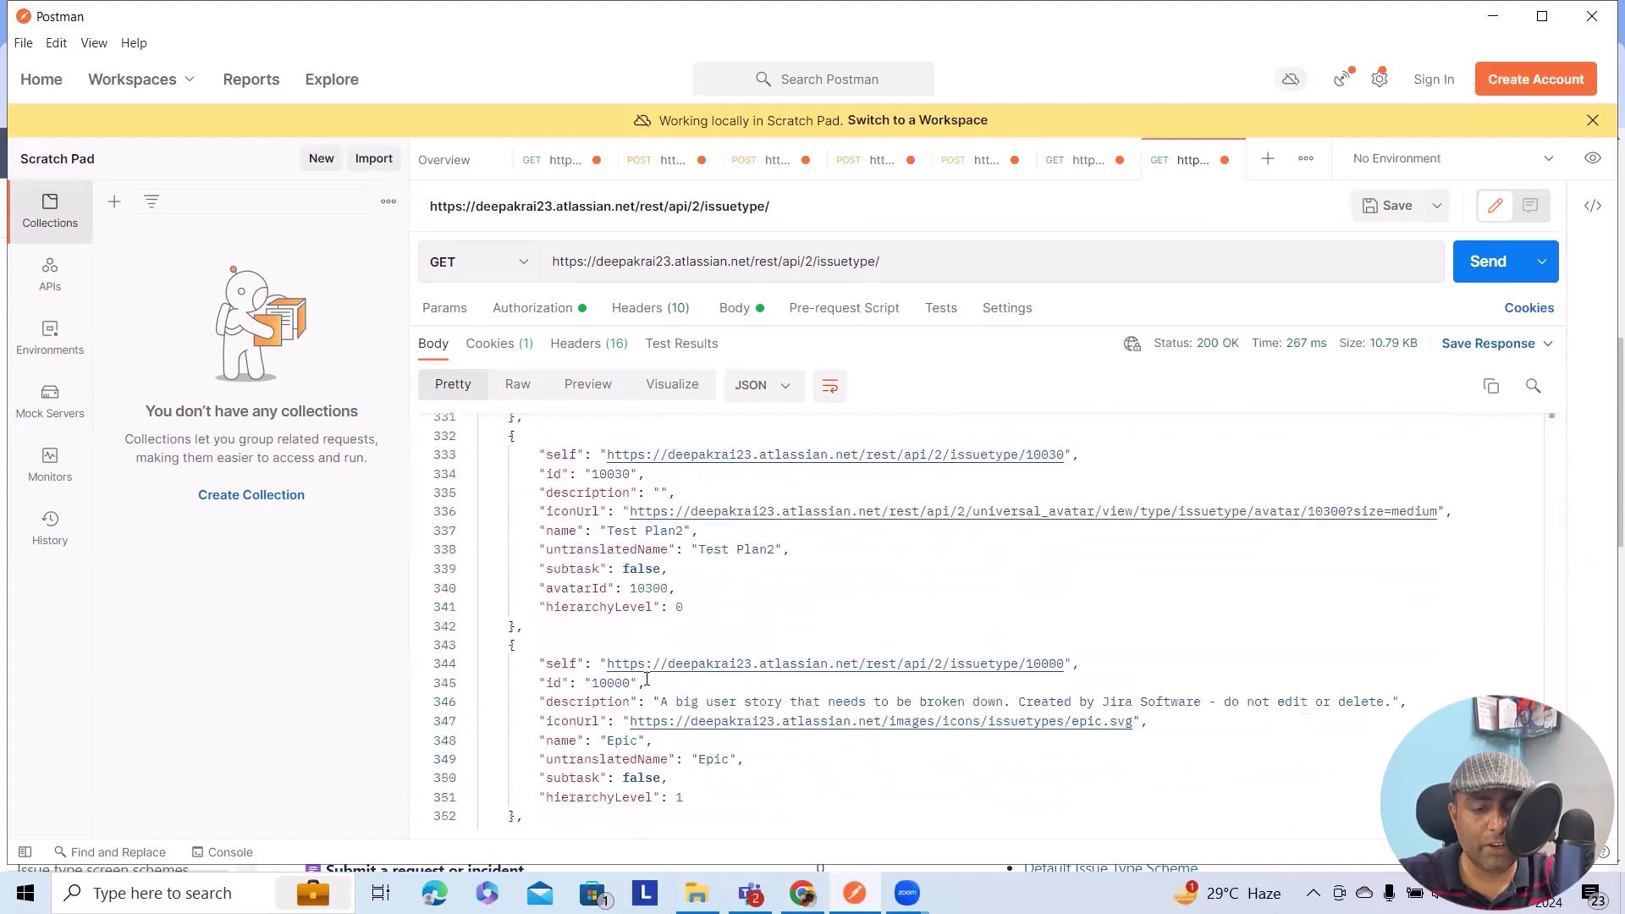
{"action": "scroll", "coordinate": [645, 681], "scroll_direction": "down", "scroll_amount": 2}
{"action": "scroll", "coordinate": [648, 679], "scroll_direction": "down", "scroll_amount": 2}
{"action": "scroll", "coordinate": [649, 679], "scroll_direction": "down", "scroll_amount": 3}
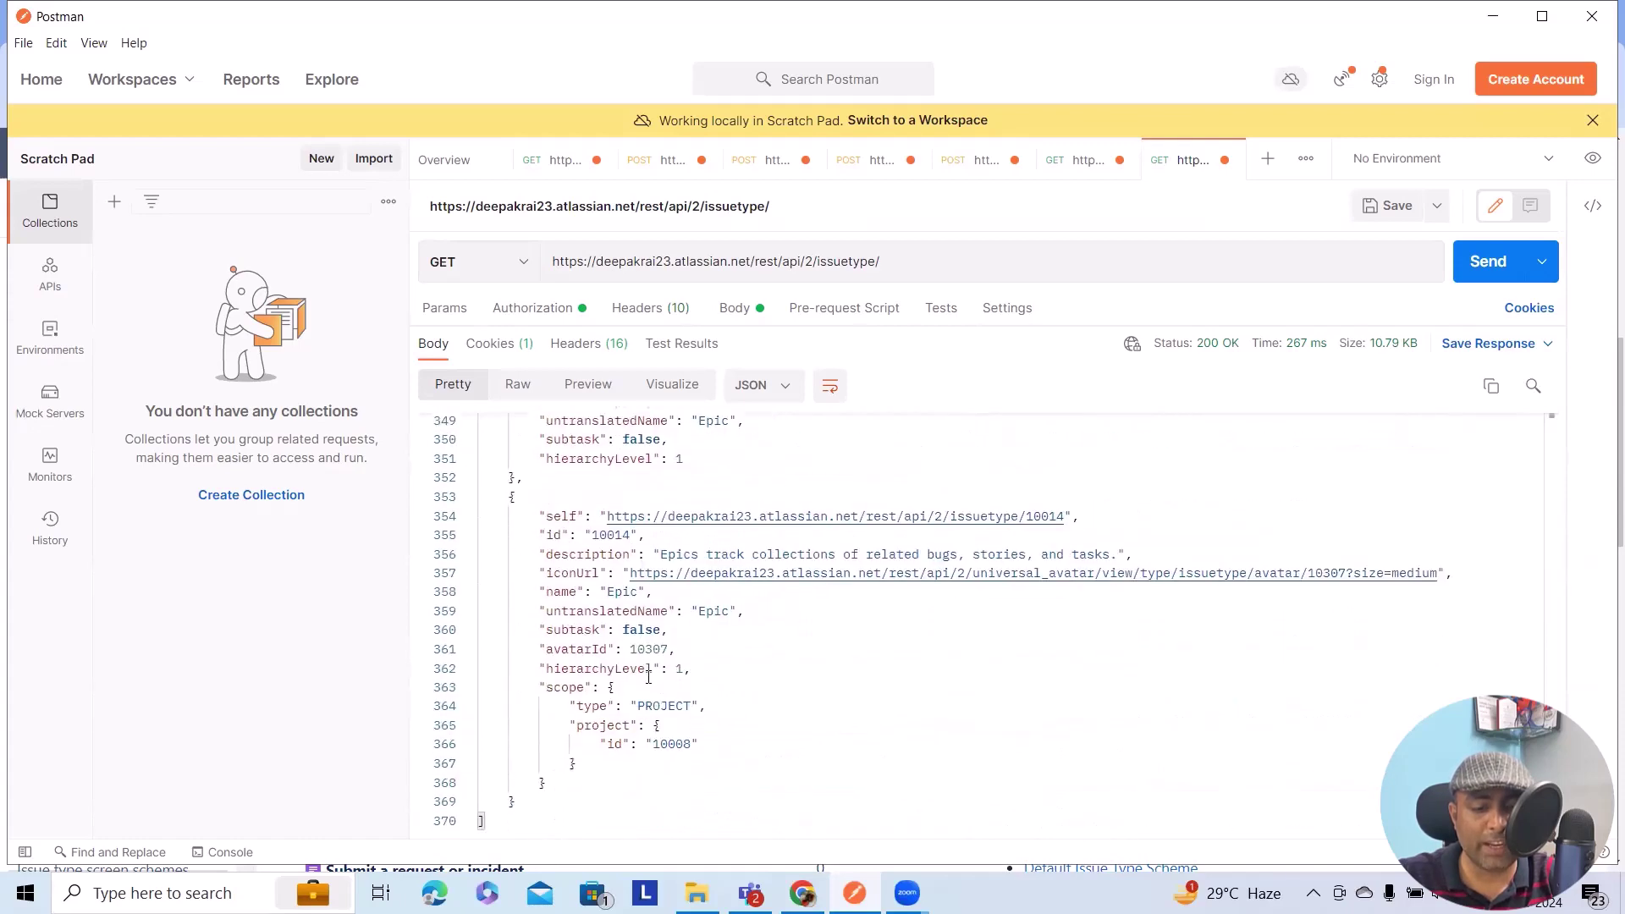
{"action": "scroll", "coordinate": [648, 678], "scroll_direction": "up", "scroll_amount": 3}
{"action": "scroll", "coordinate": [649, 679], "scroll_direction": "up", "scroll_amount": 3}
{"action": "scroll", "coordinate": [650, 702], "scroll_direction": "down", "scroll_amount": 6}
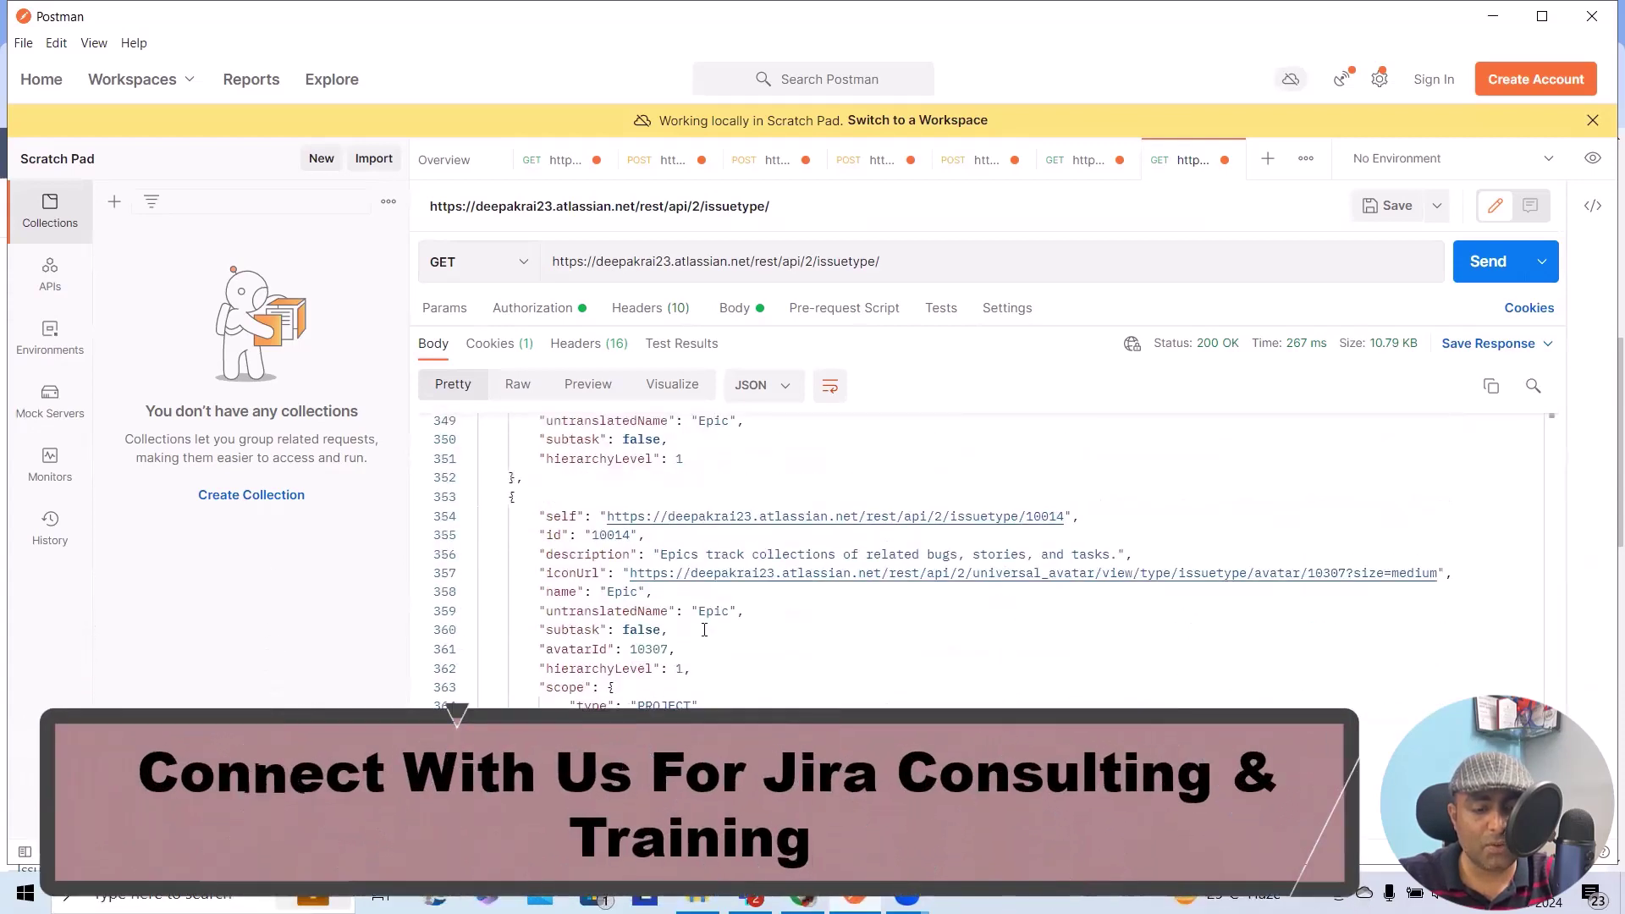
{"action": "scroll", "coordinate": [1017, 674], "scroll_direction": "up", "scroll_amount": 4}
{"action": "scroll", "coordinate": [1384, 646], "scroll_direction": "up", "scroll_amount": 4}
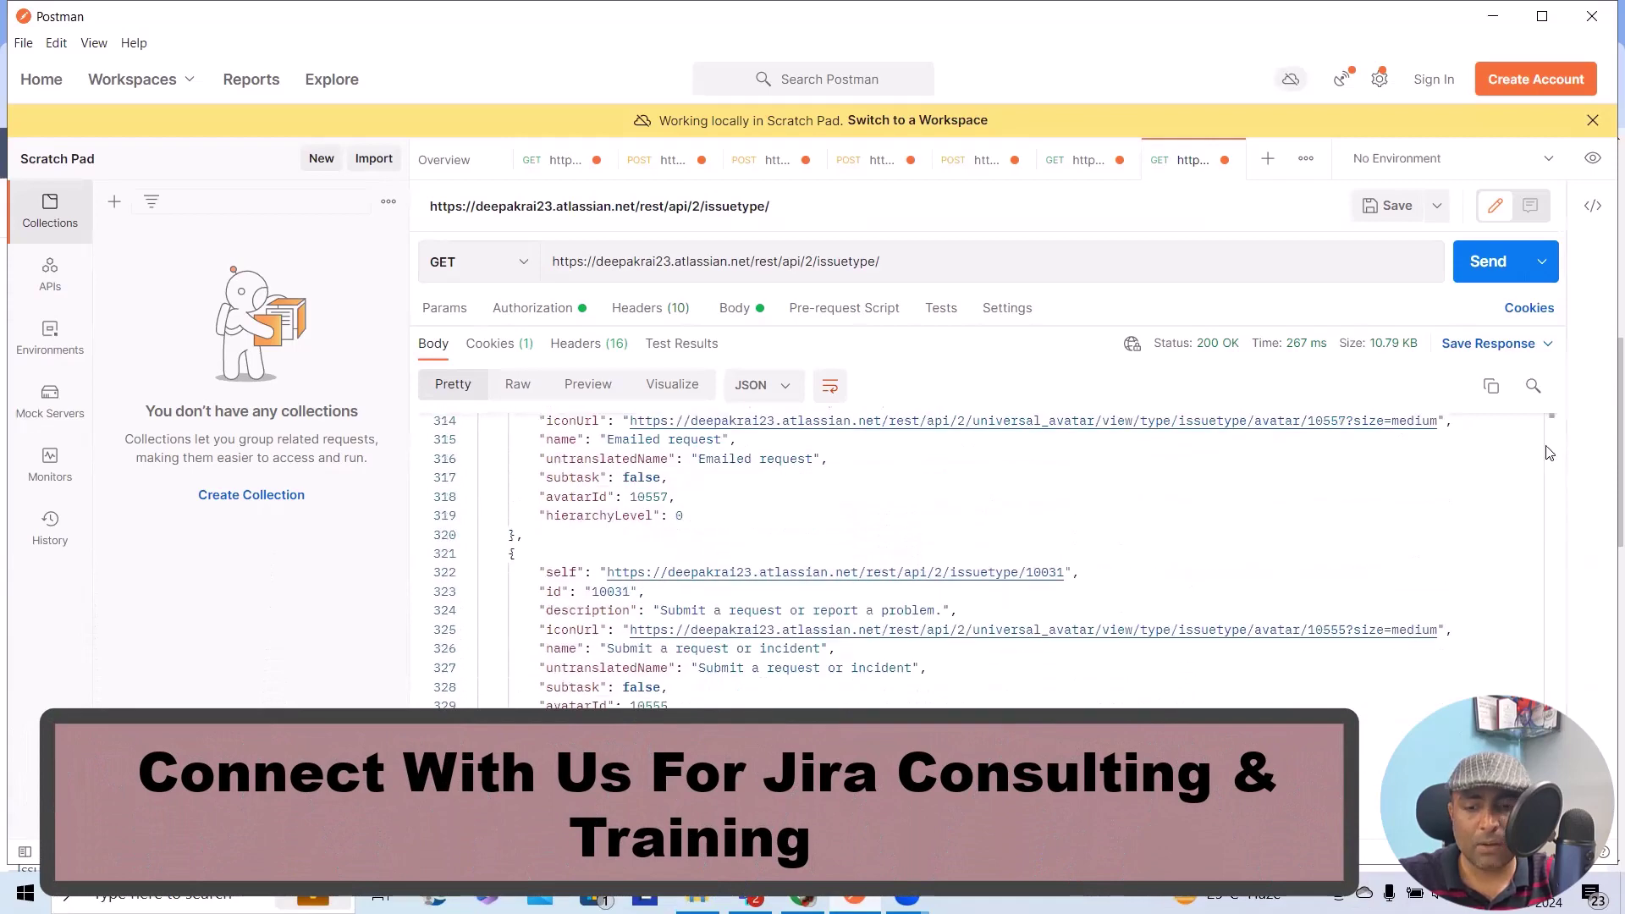
{"action": "left_click_drag", "start_coordinate": [1550, 453], "coordinate": [1556, 424]}
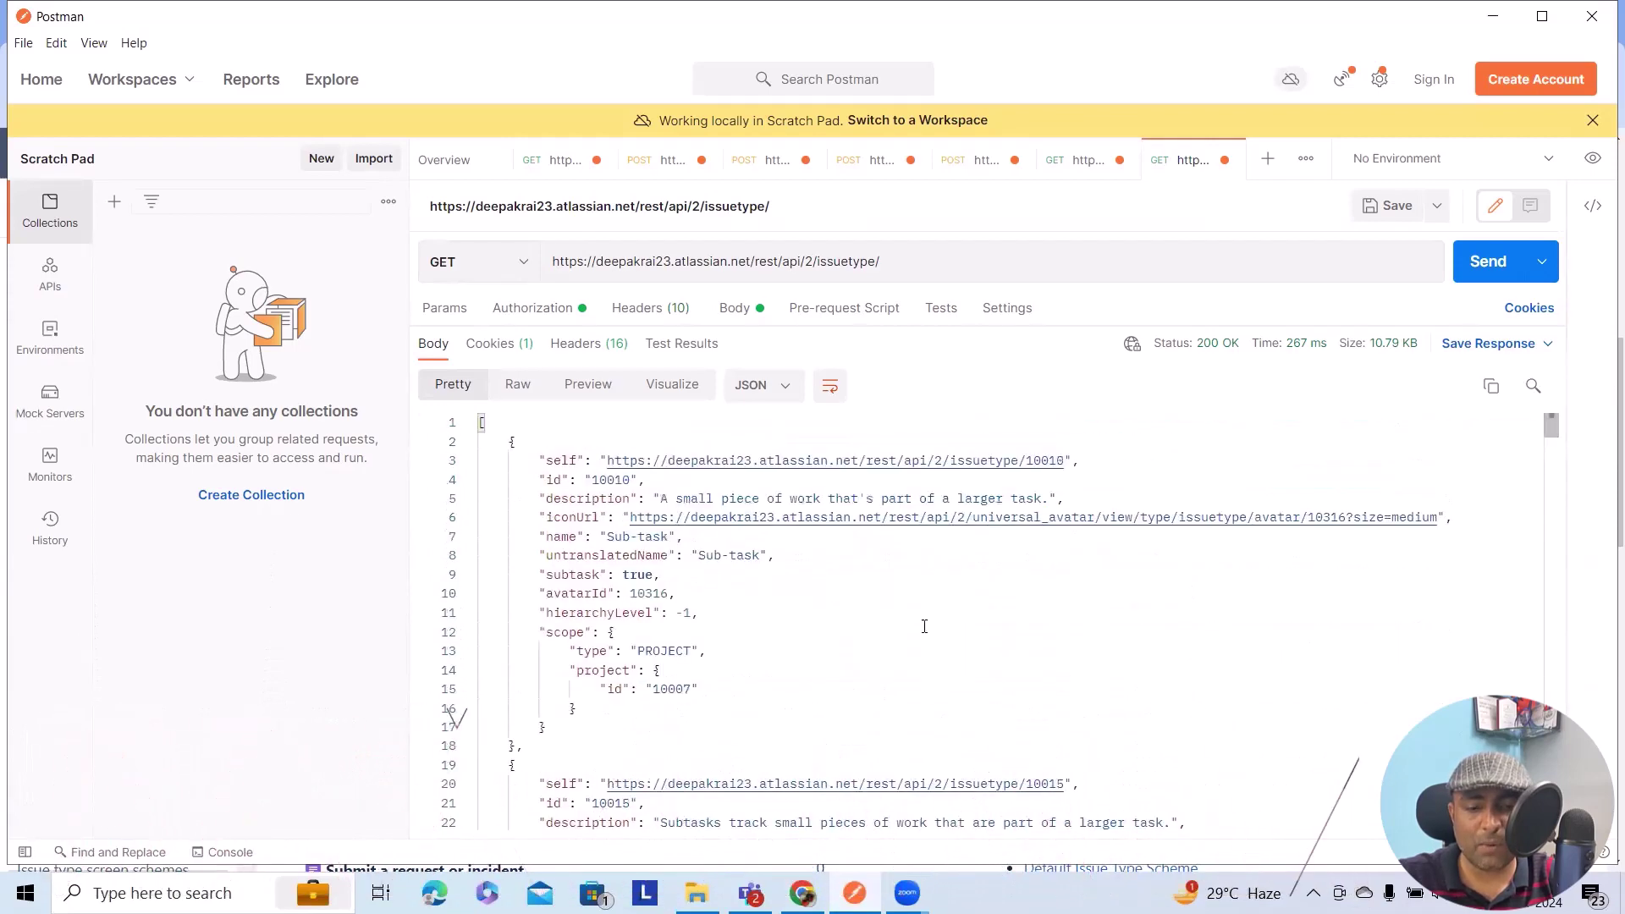
{"action": "scroll", "coordinate": [678, 580], "scroll_direction": "down", "scroll_amount": 1}
{"action": "scroll", "coordinate": [688, 606], "scroll_direction": "down", "scroll_amount": 1}
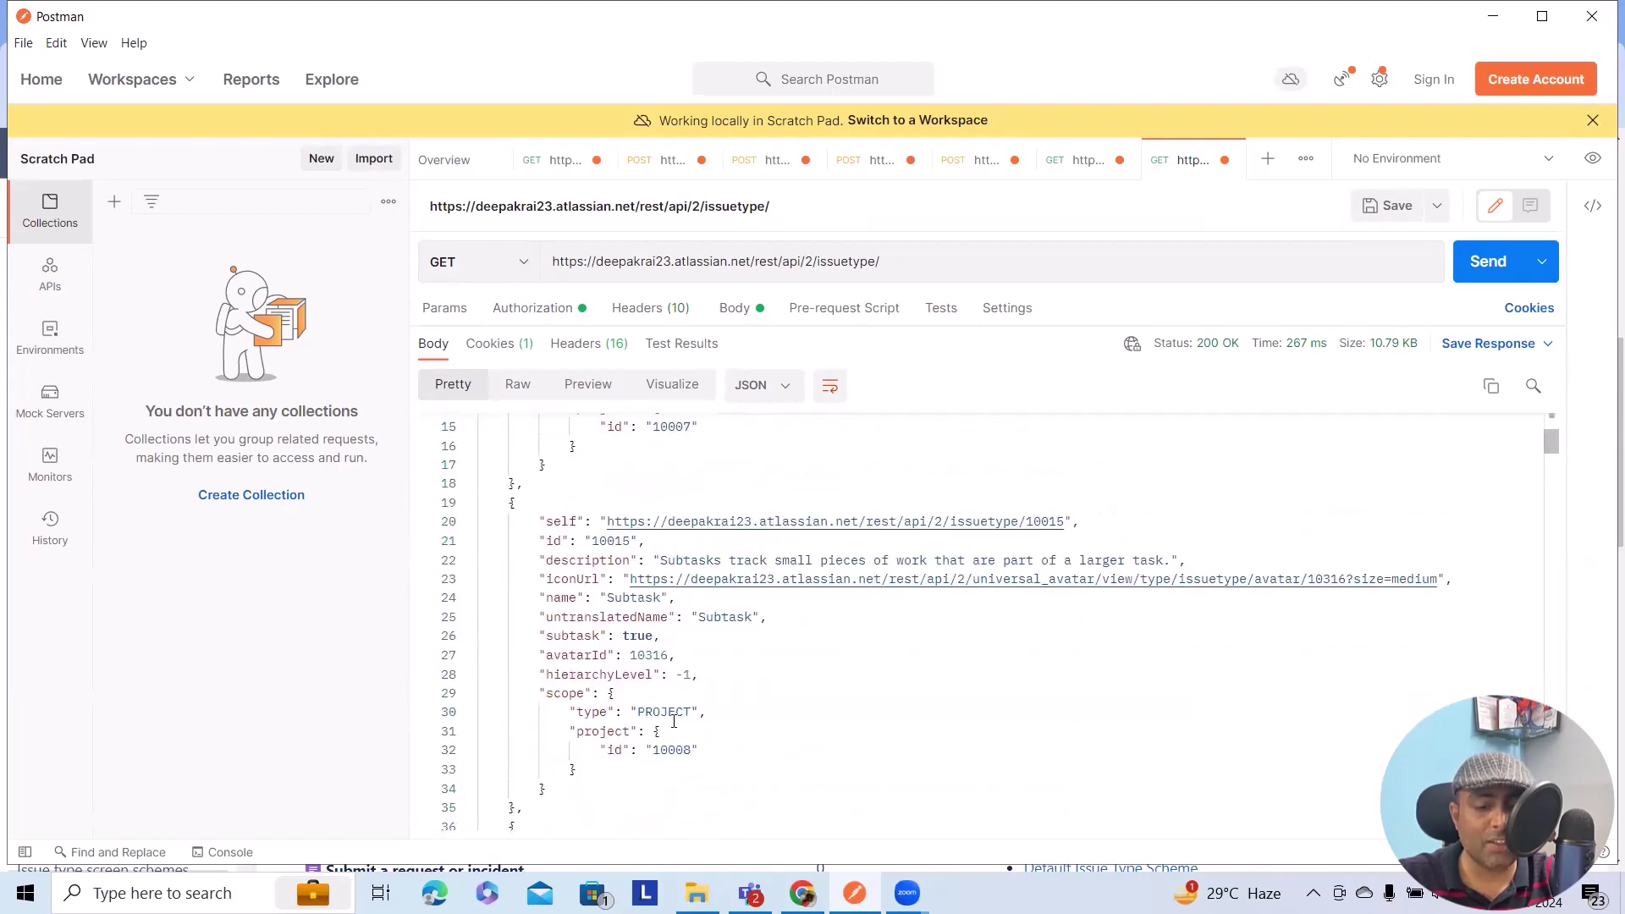
{"action": "scroll", "coordinate": [723, 656], "scroll_direction": "down", "scroll_amount": 2}
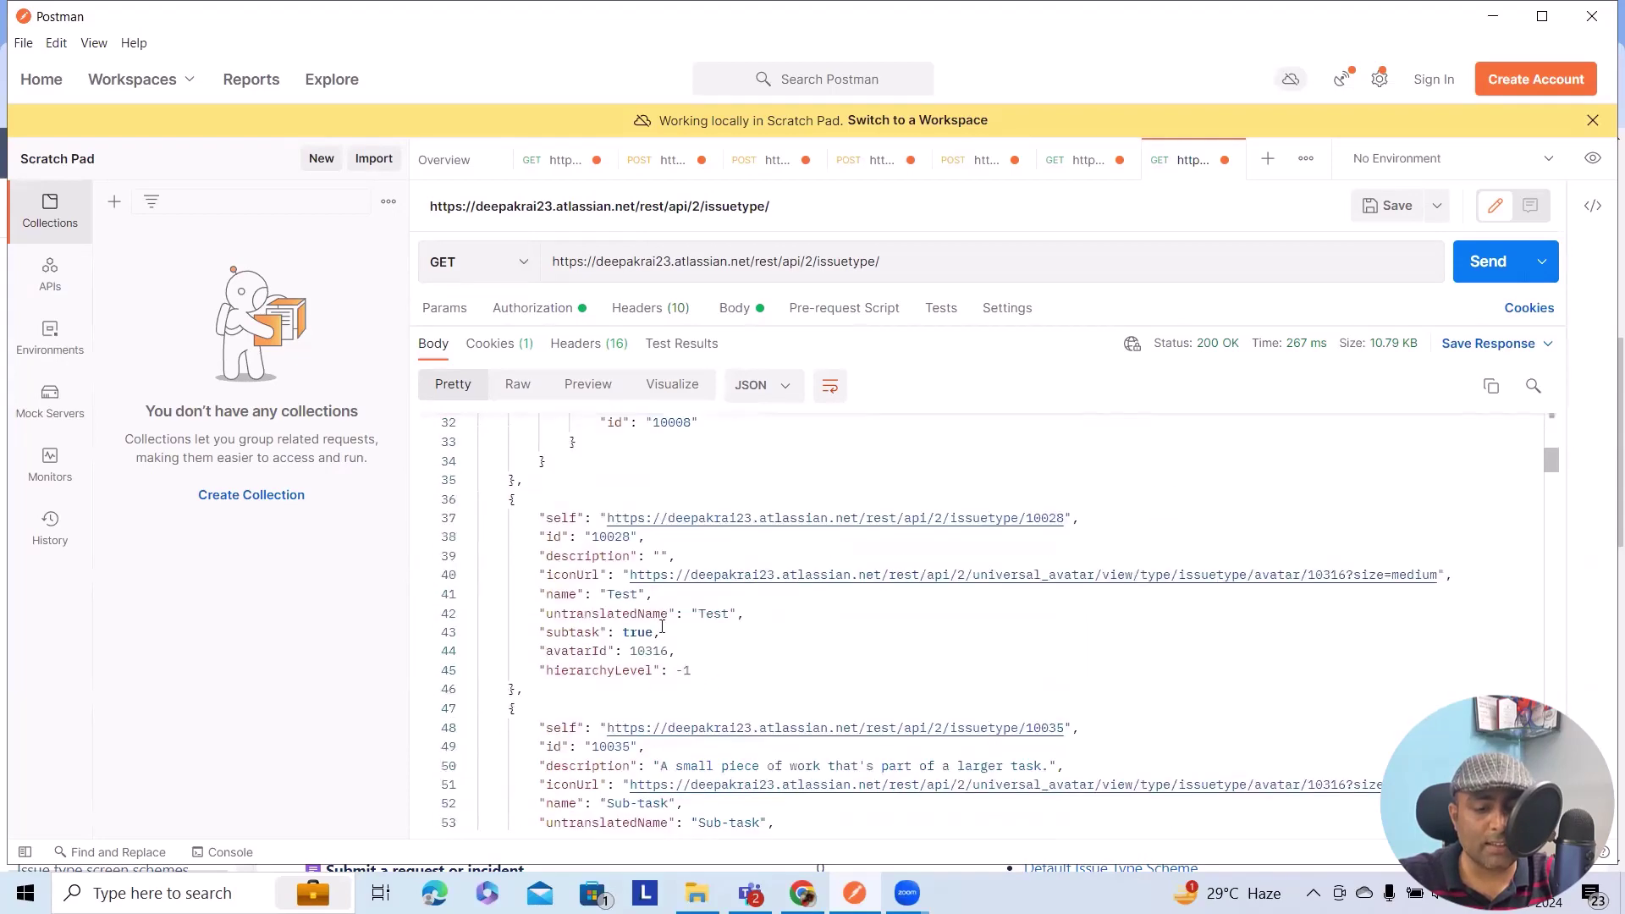
{"action": "scroll", "coordinate": [692, 642], "scroll_direction": "down", "scroll_amount": 1}
{"action": "scroll", "coordinate": [736, 697], "scroll_direction": "down", "scroll_amount": 1}
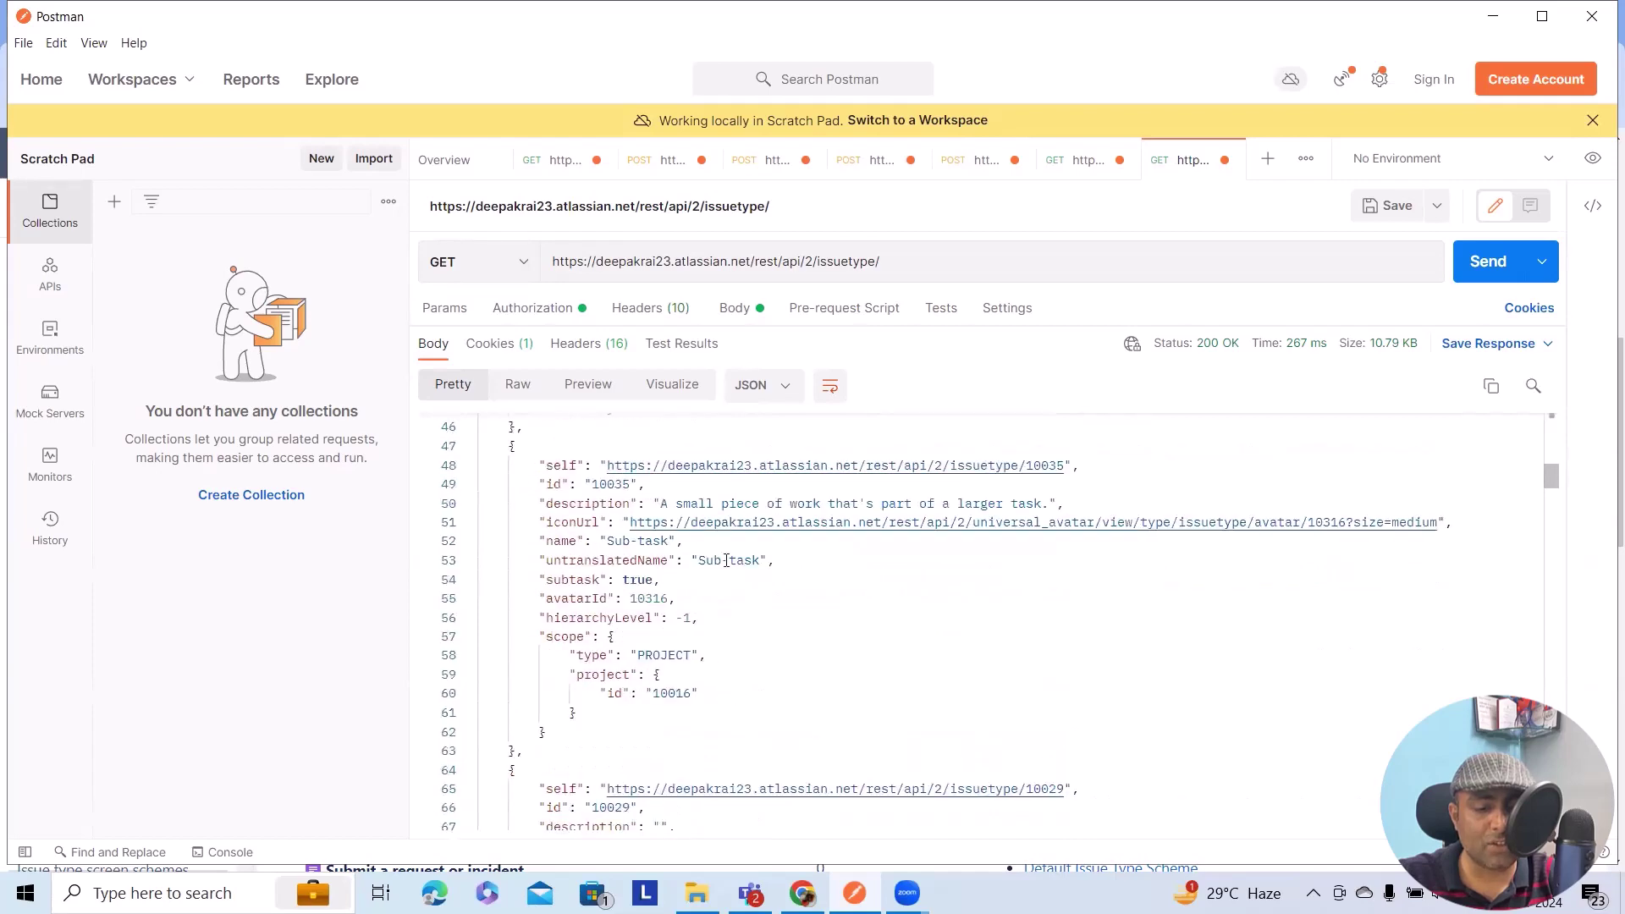
{"action": "scroll", "coordinate": [757, 572], "scroll_direction": "down", "scroll_amount": 1}
{"action": "scroll", "coordinate": [731, 670], "scroll_direction": "down", "scroll_amount": 1}
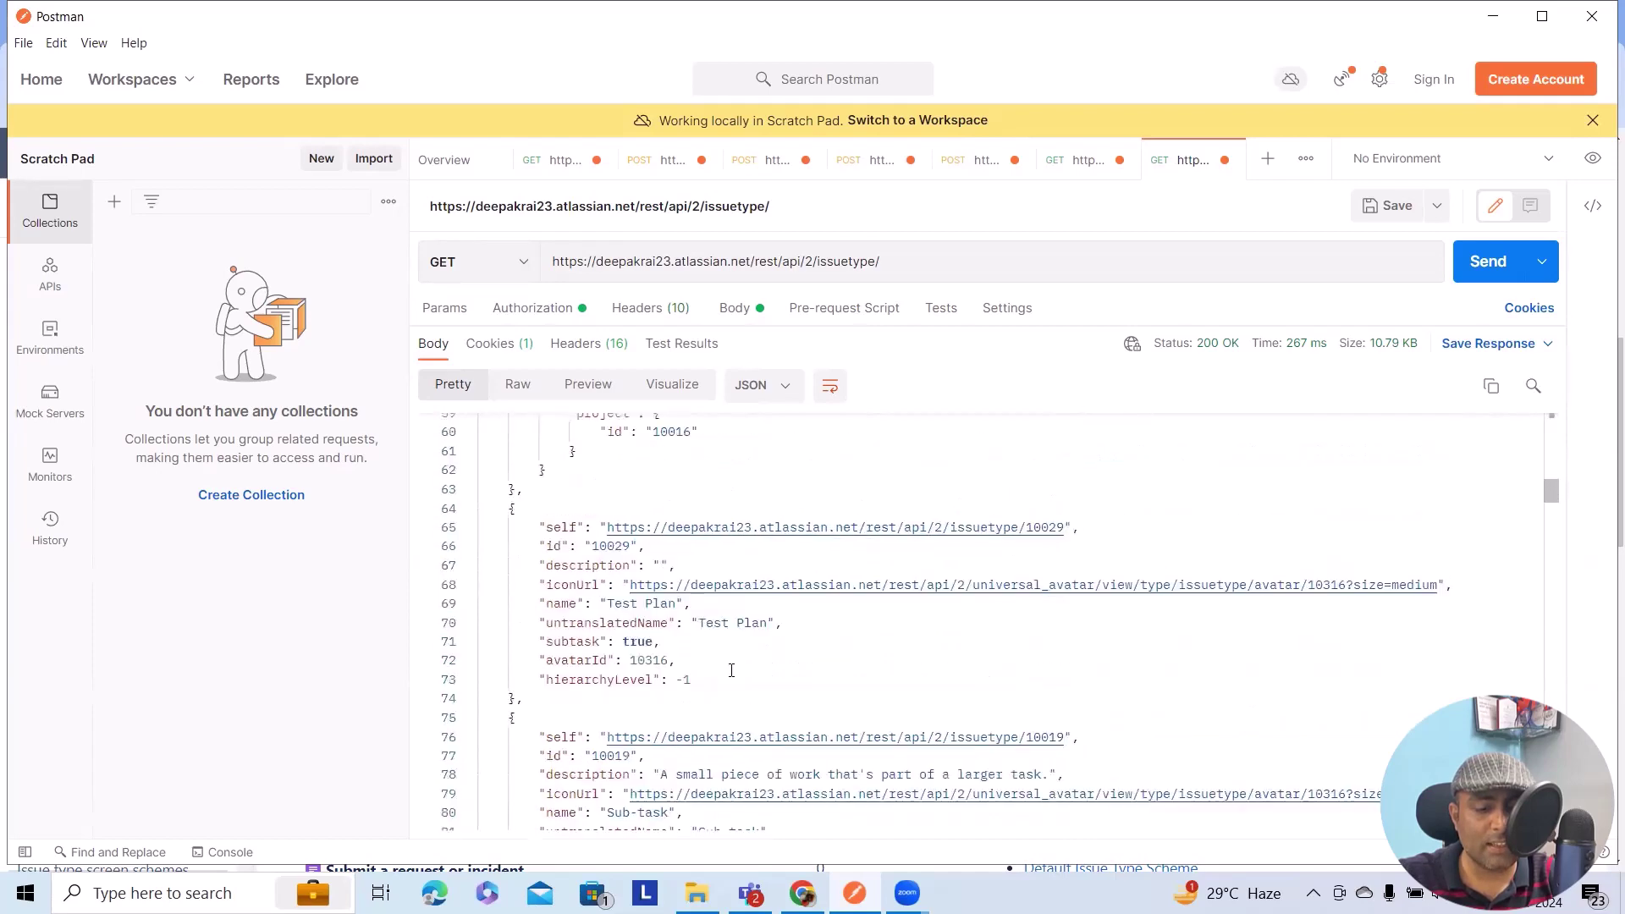
{"action": "scroll", "coordinate": [699, 641], "scroll_direction": "down", "scroll_amount": 1}
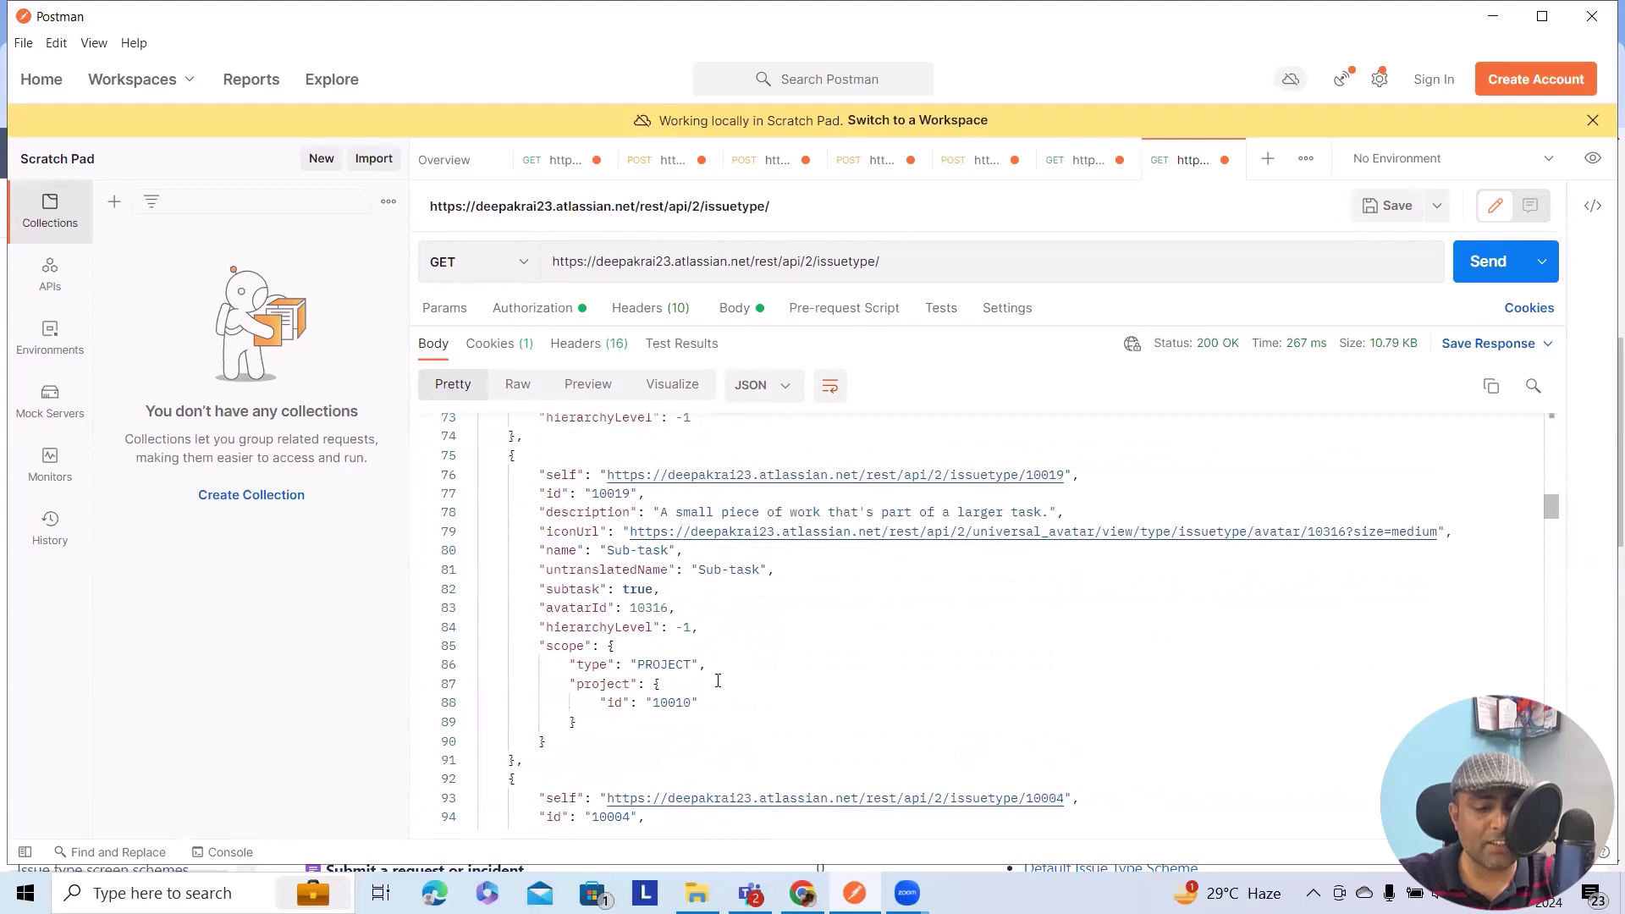
{"action": "scroll", "coordinate": [720, 685], "scroll_direction": "down", "scroll_amount": 1}
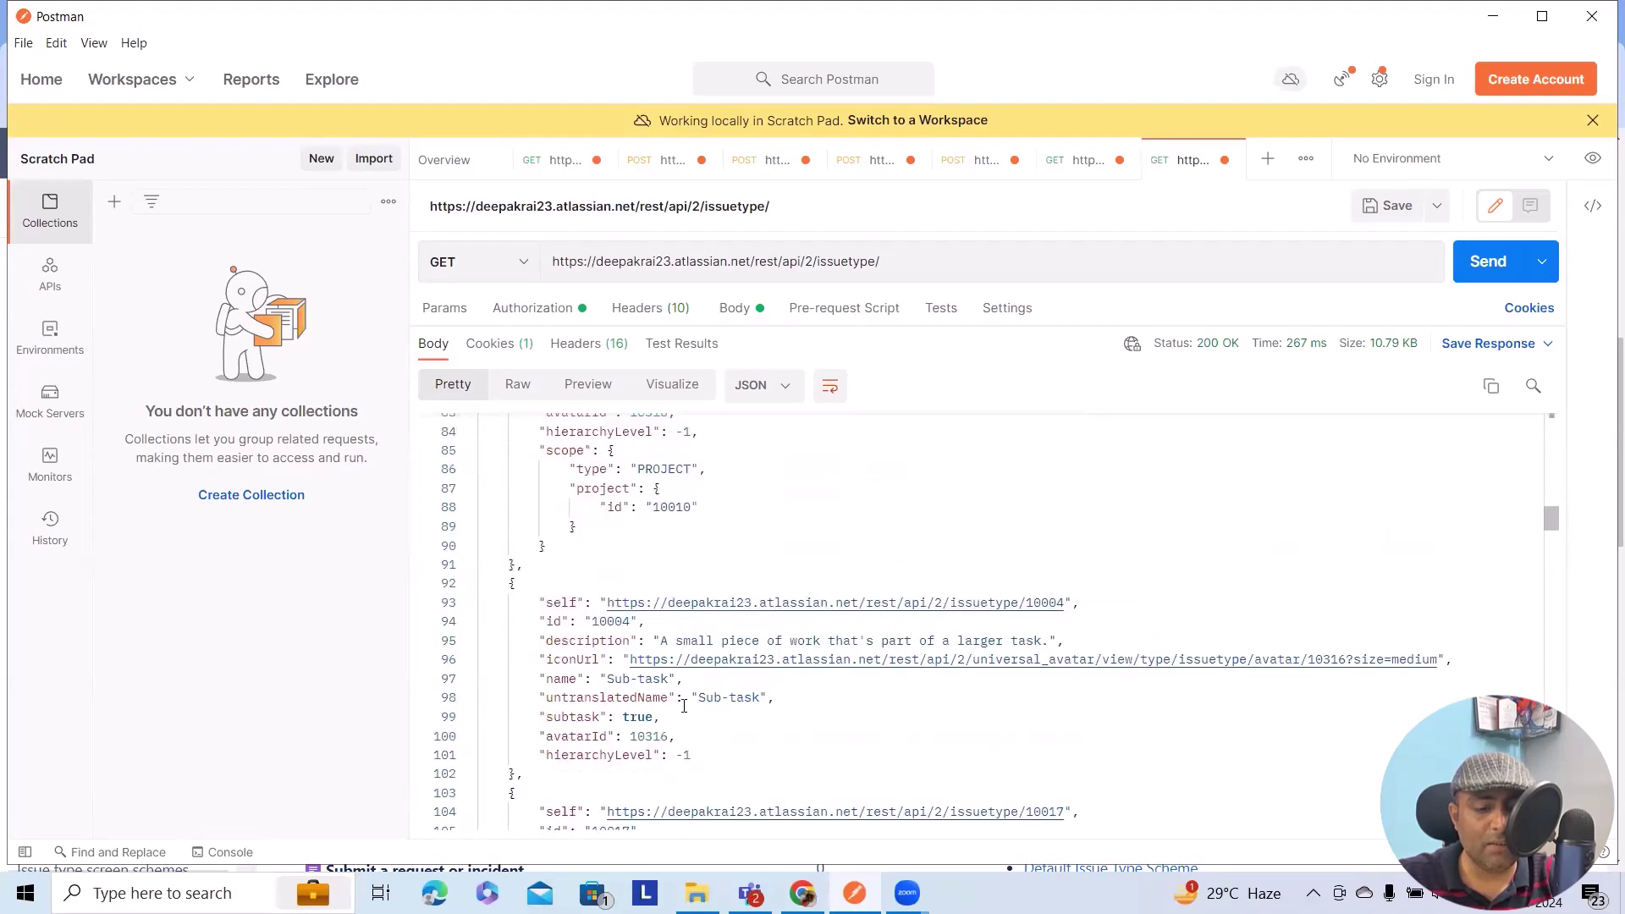
{"action": "scroll", "coordinate": [687, 697], "scroll_direction": "down", "scroll_amount": 1}
{"action": "scroll", "coordinate": [678, 699], "scroll_direction": "down", "scroll_amount": 1}
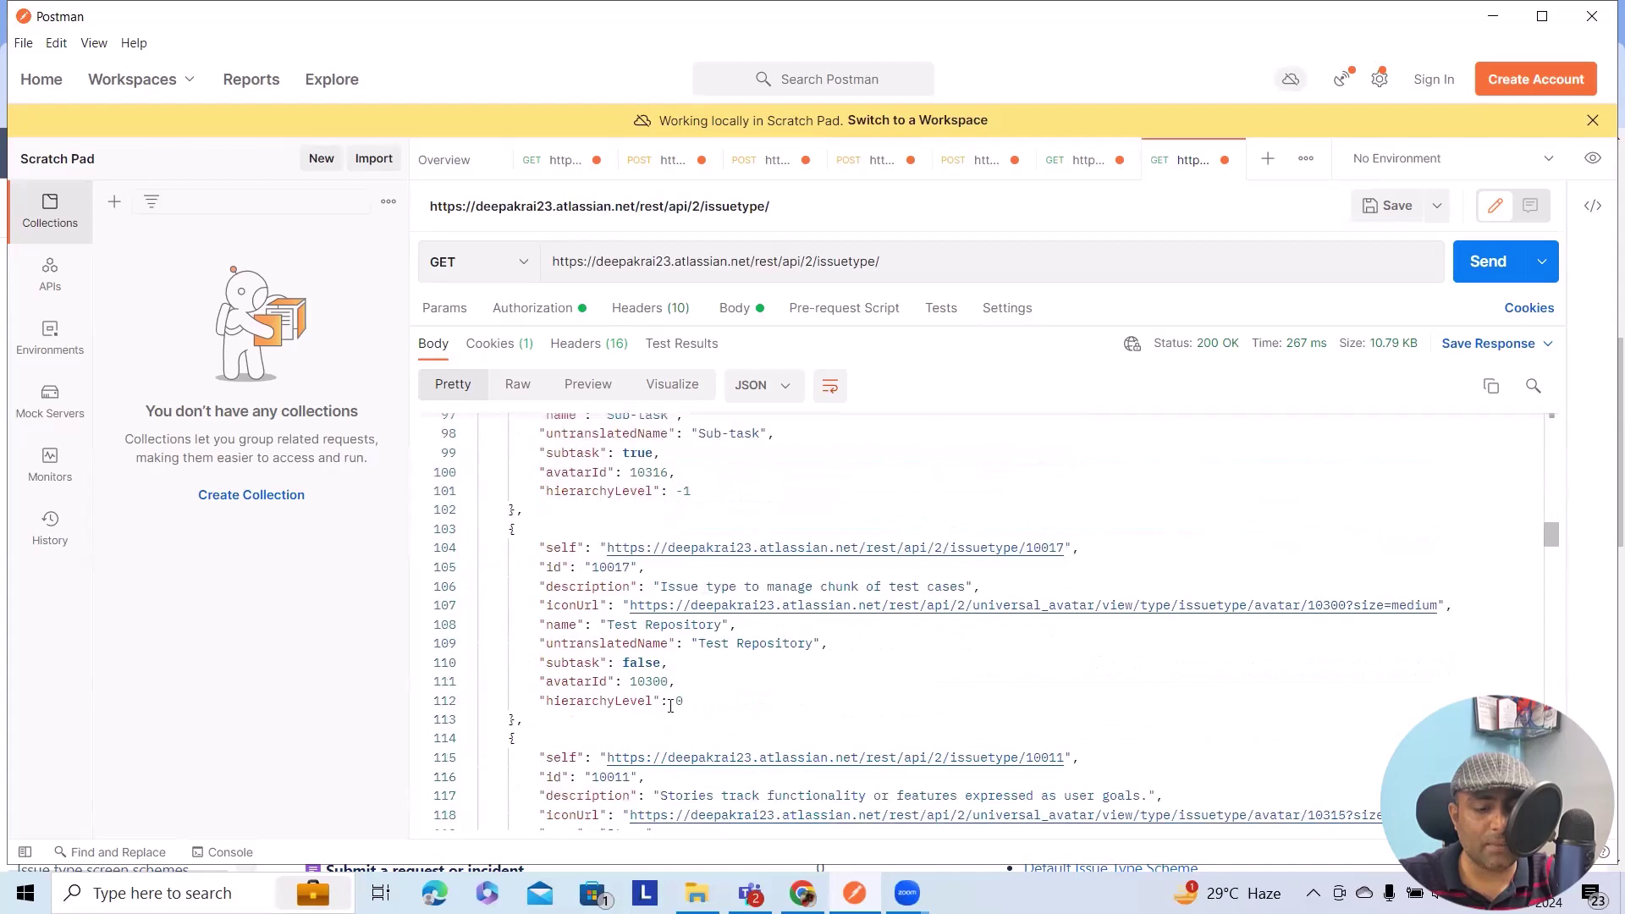
{"action": "scroll", "coordinate": [664, 701], "scroll_direction": "down", "scroll_amount": 1}
{"action": "scroll", "coordinate": [664, 700], "scroll_direction": "down", "scroll_amount": 1}
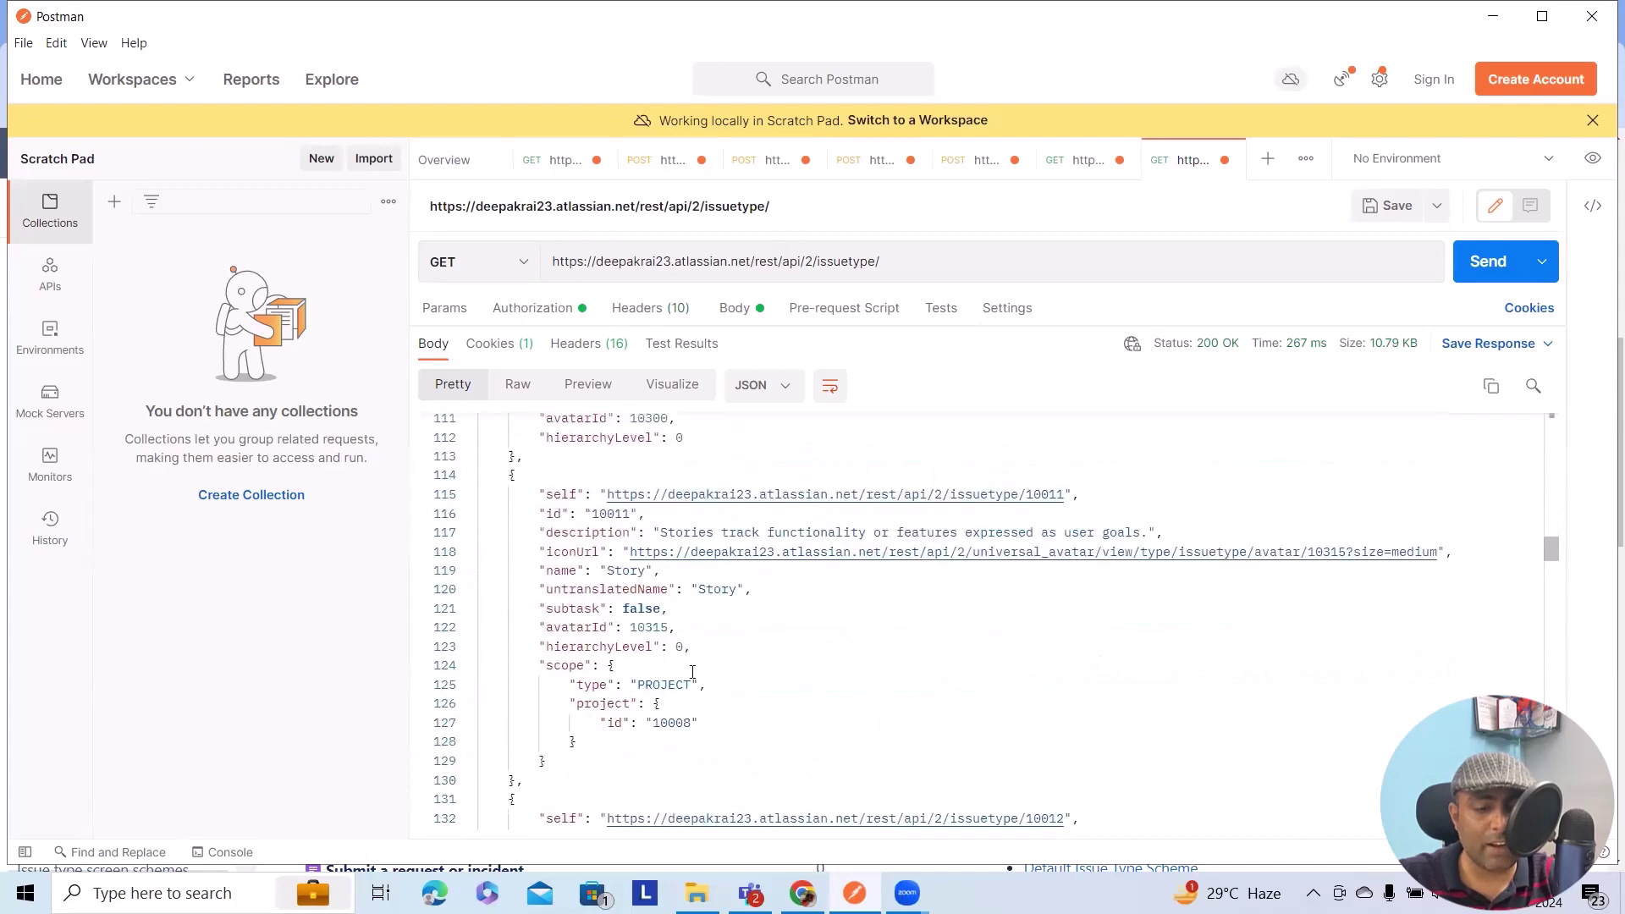
{"action": "scroll", "coordinate": [694, 684], "scroll_direction": "down", "scroll_amount": 2}
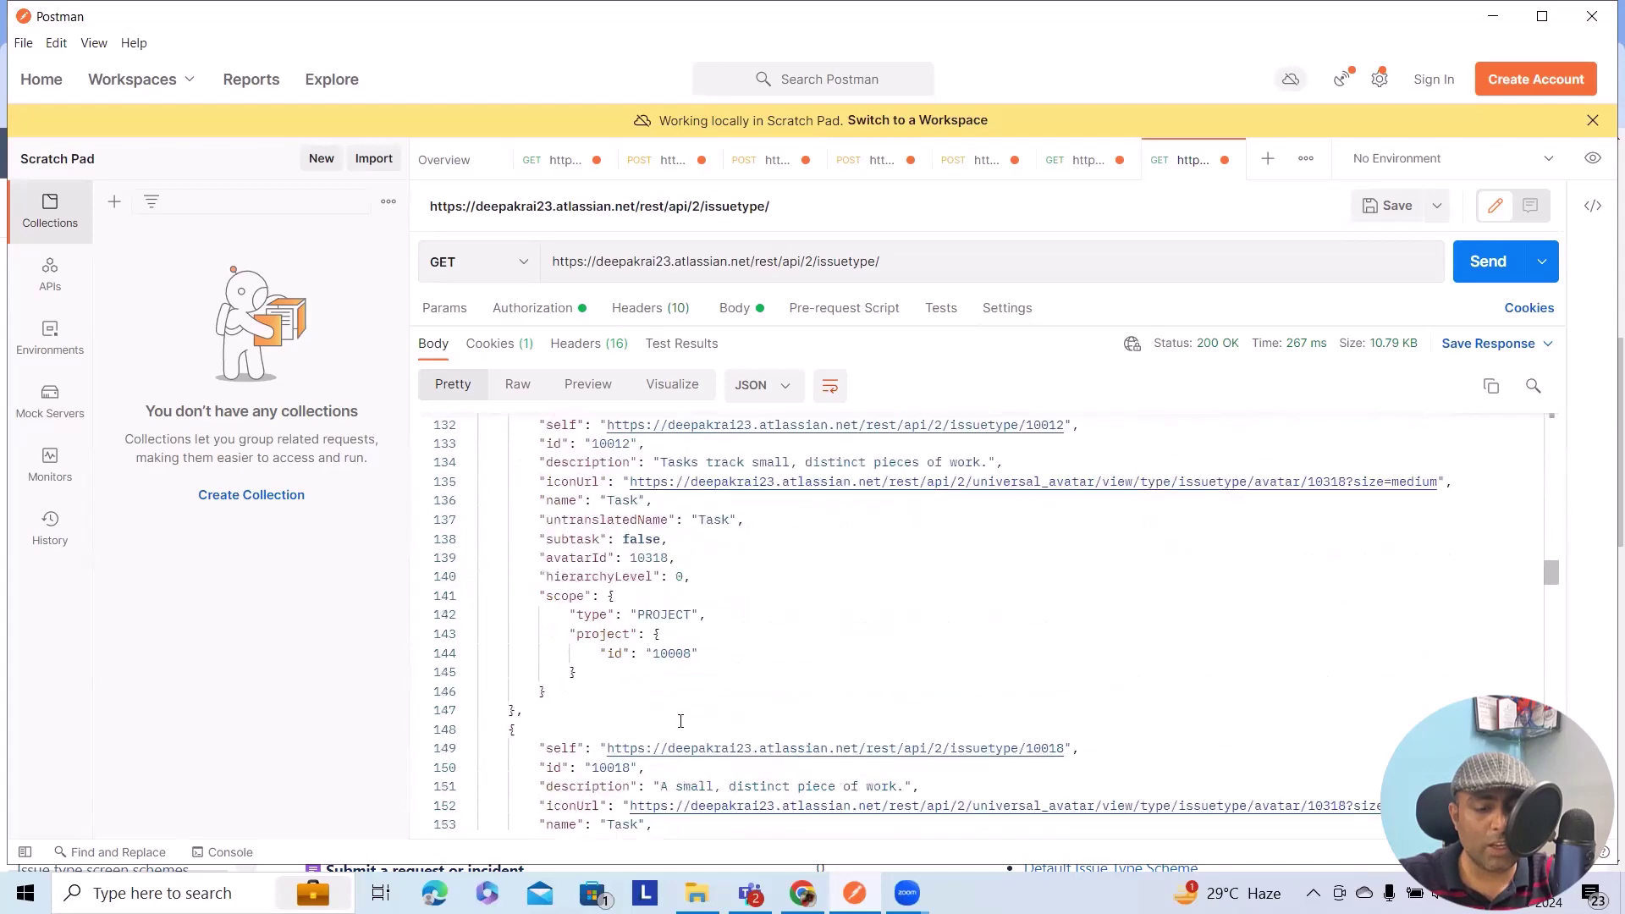
{"action": "scroll", "coordinate": [727, 677], "scroll_direction": "down", "scroll_amount": 1}
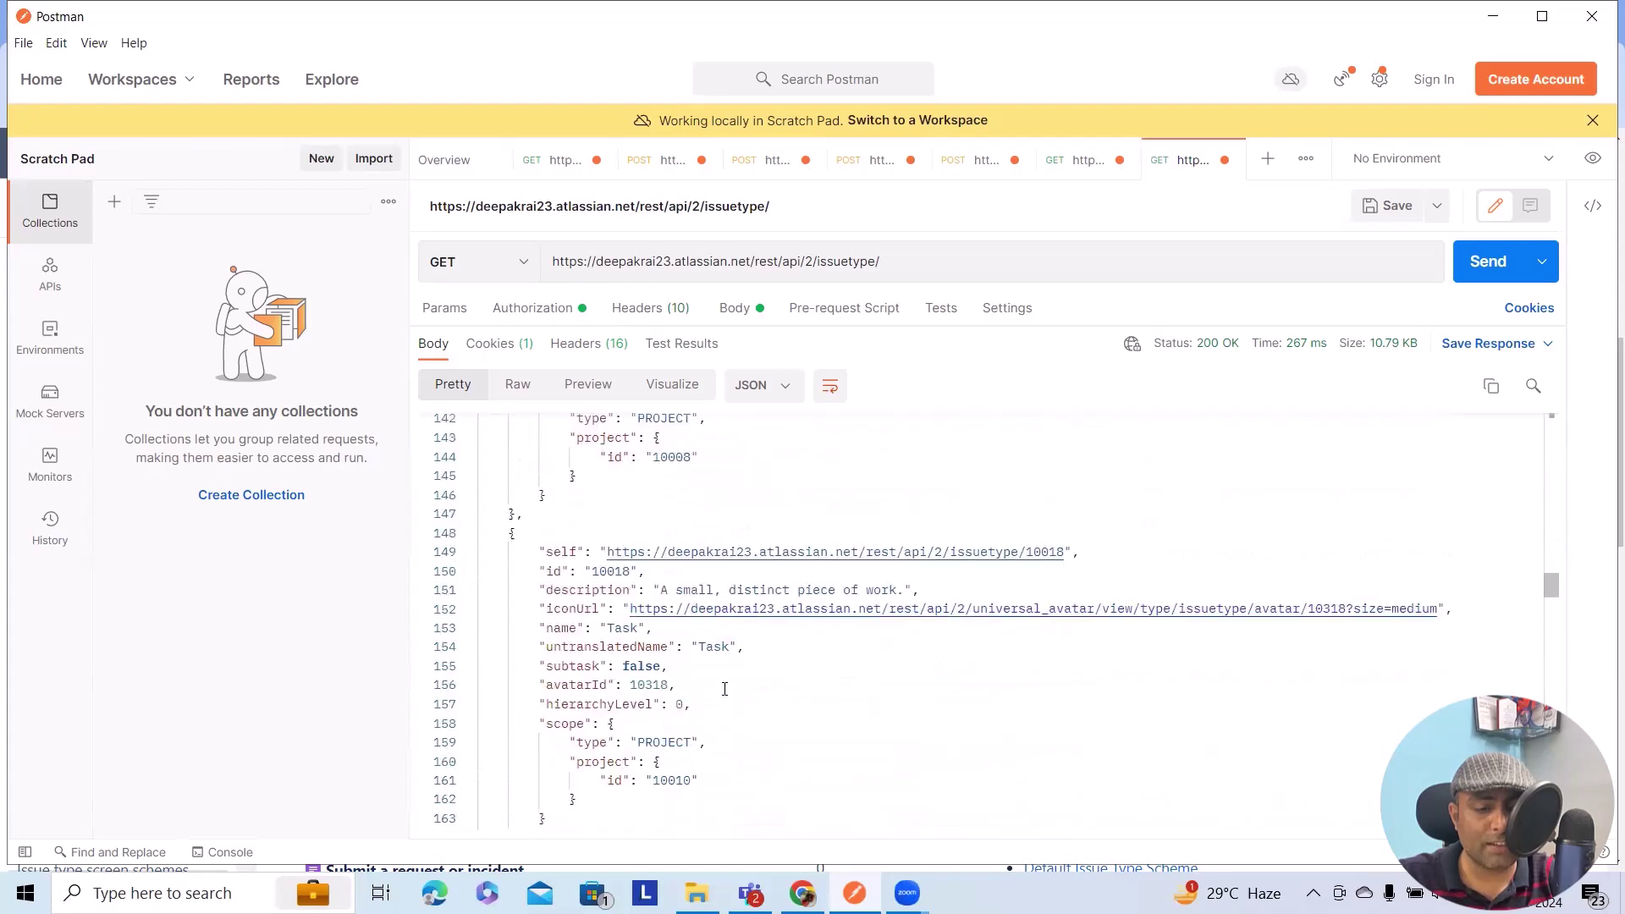
{"action": "scroll", "coordinate": [714, 689], "scroll_direction": "down", "scroll_amount": 1}
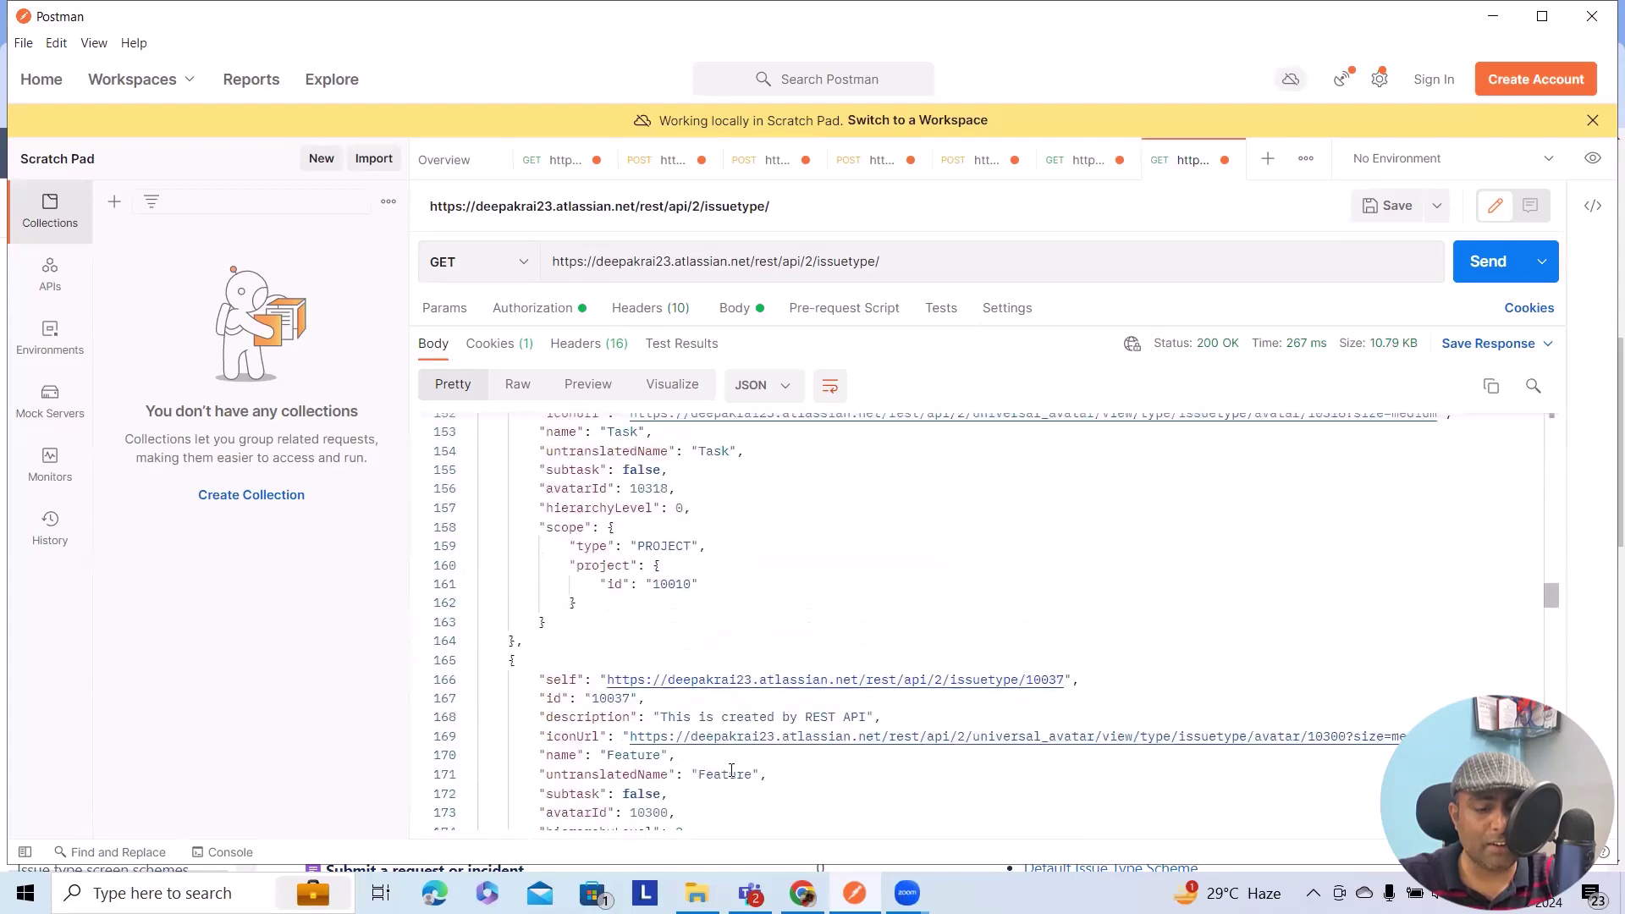
{"action": "left_click_drag", "start_coordinate": [592, 698], "coordinate": [633, 698]}
{"action": "key", "text": "ctrl+c"}
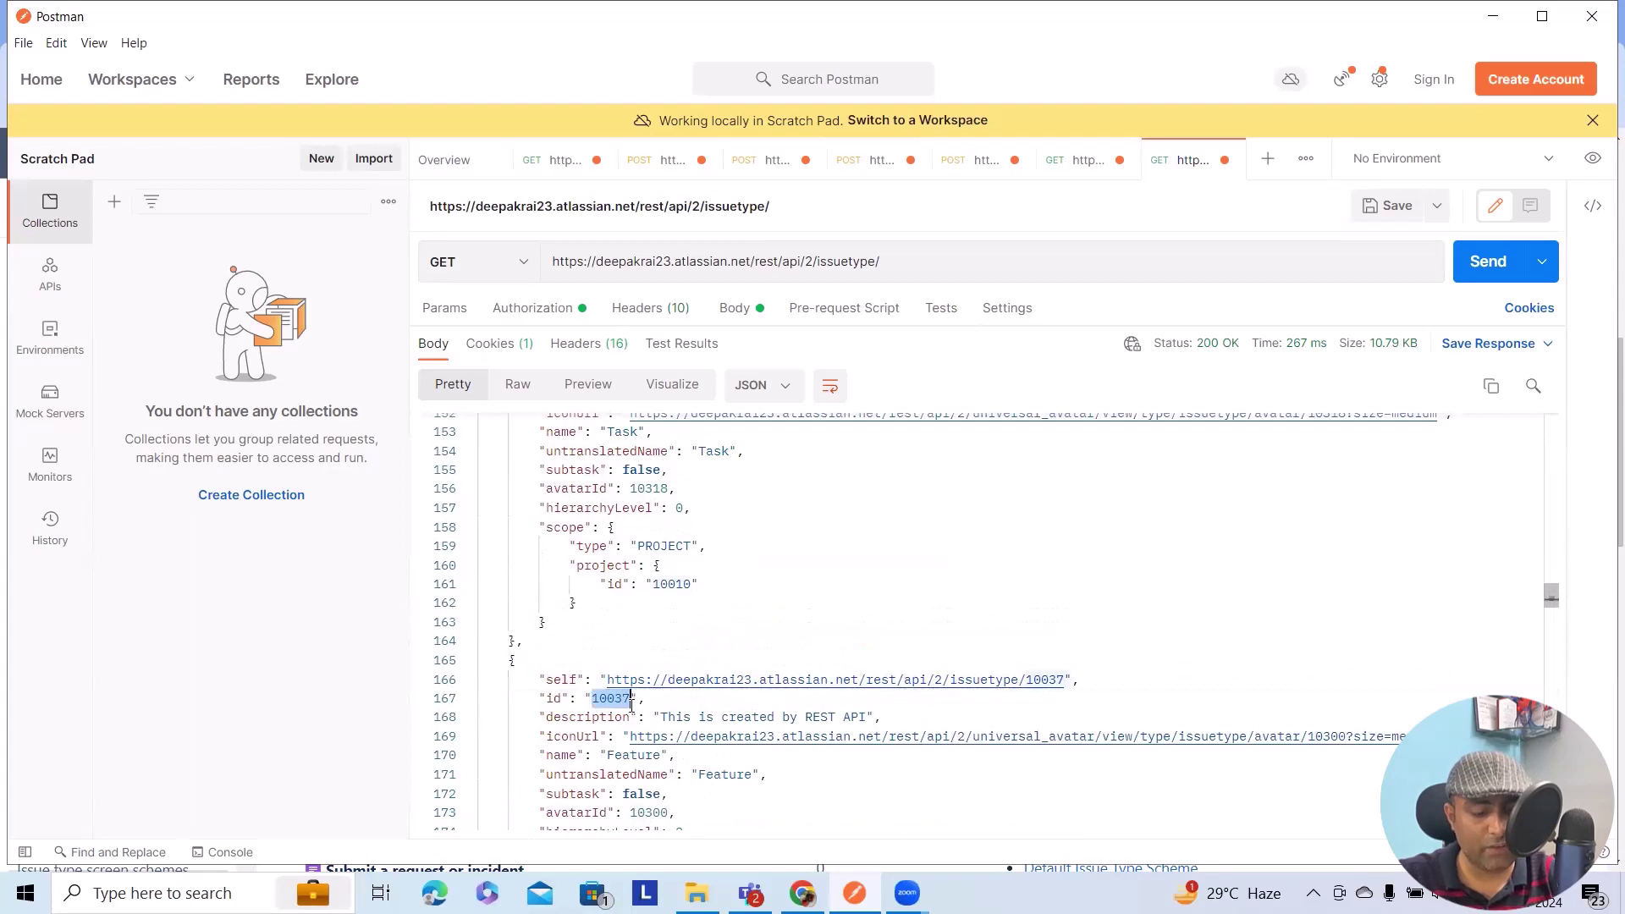
Step: Switch the method to DELETE, append 10037 to the issuetype URL, and send it
{"action": "left_click", "coordinate": [518, 263]}
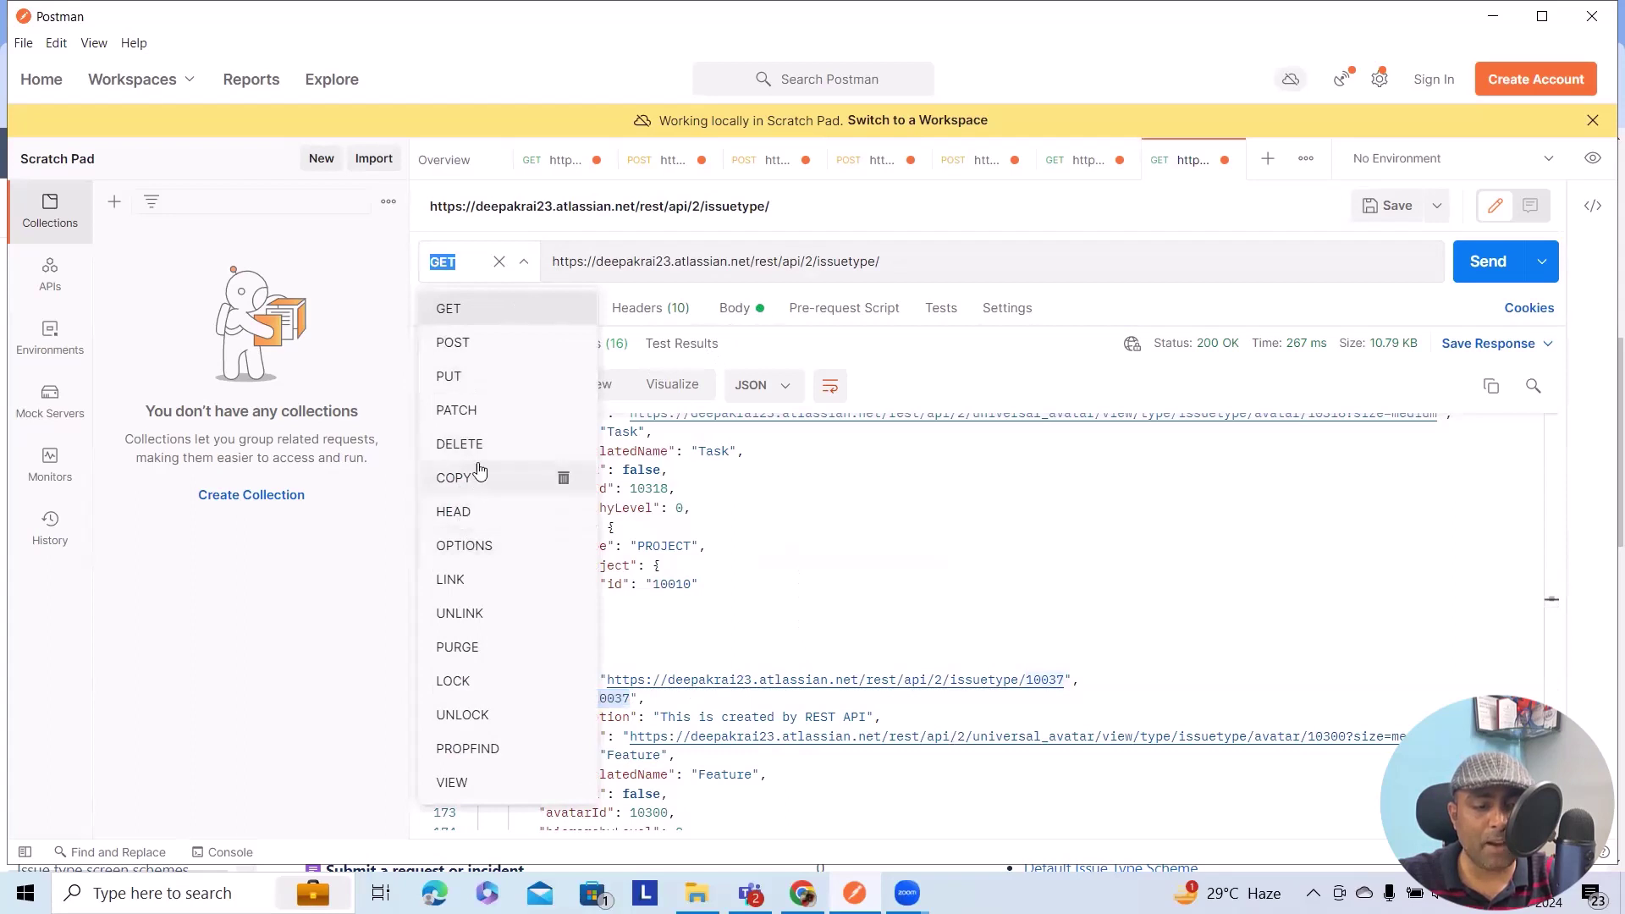
{"action": "left_click", "coordinate": [462, 444]}
{"action": "left_click", "coordinate": [924, 280]}
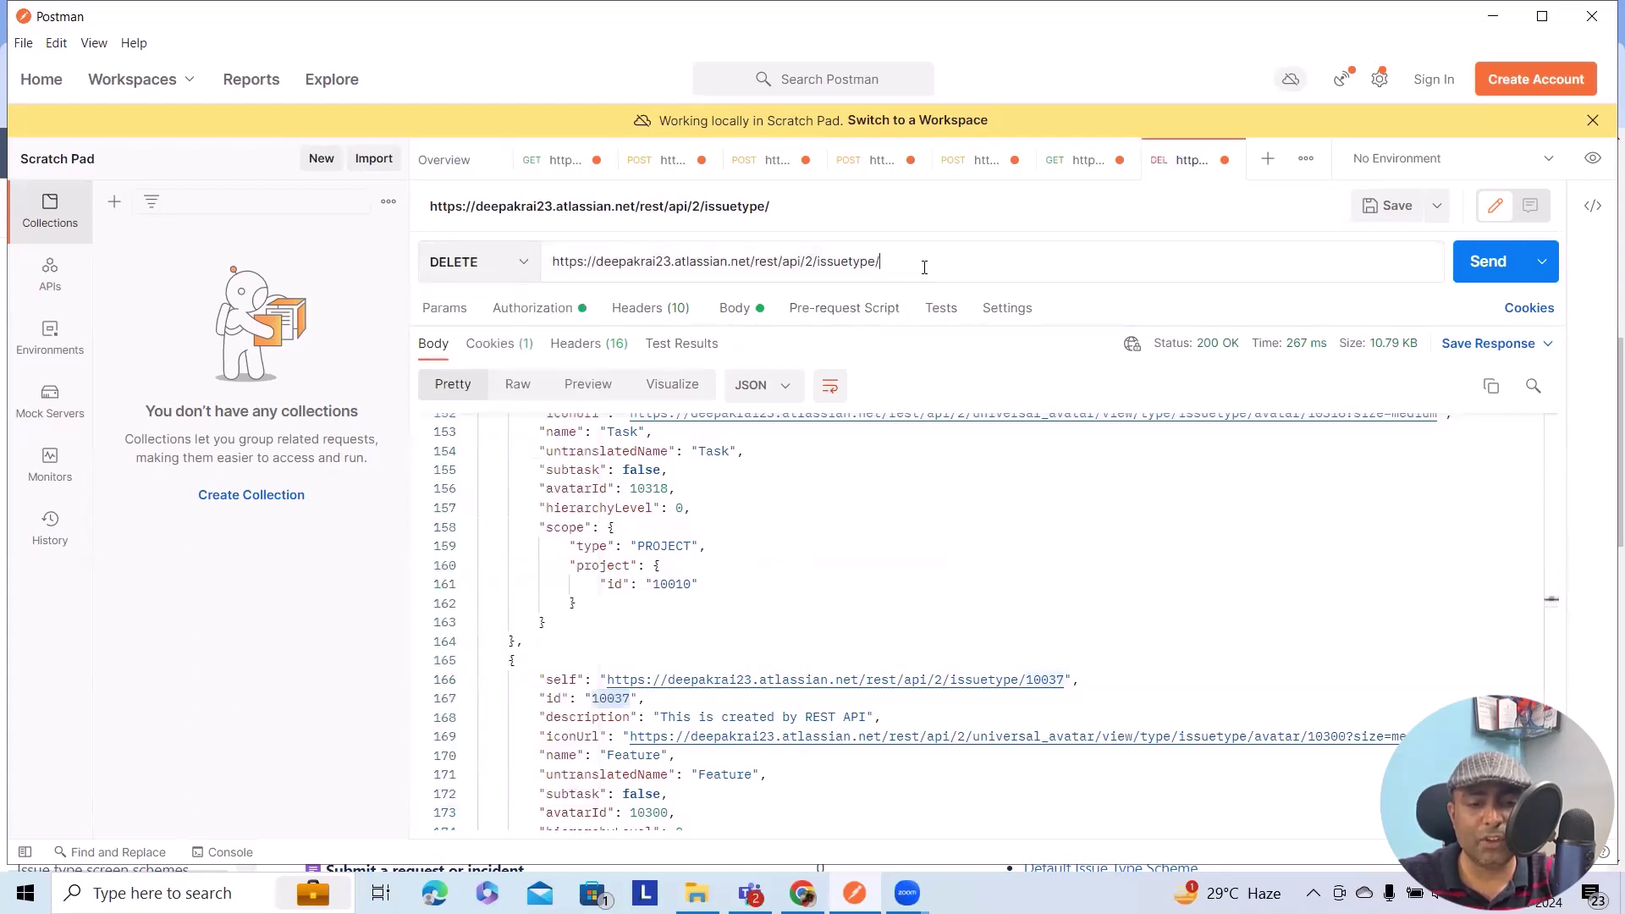
{"action": "key", "text": "ctrl+v"}
{"action": "left_click", "coordinate": [1488, 272]}
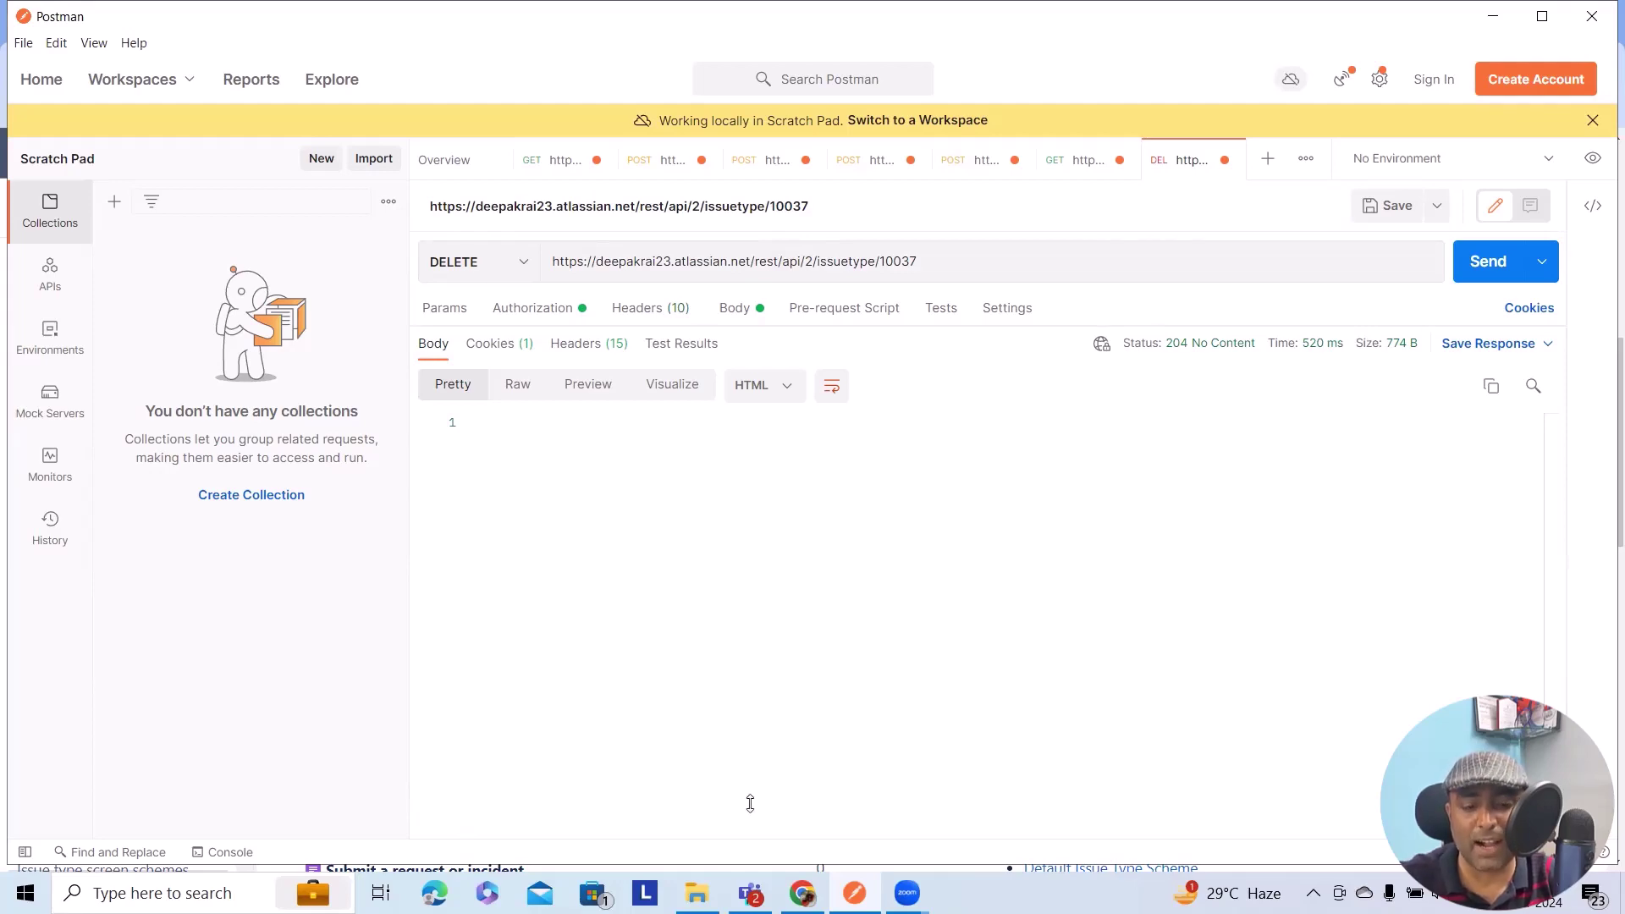
Step: Reload the Jira Issue types settings page in Chrome to check that Feature is gone
{"action": "left_click", "coordinate": [801, 893]}
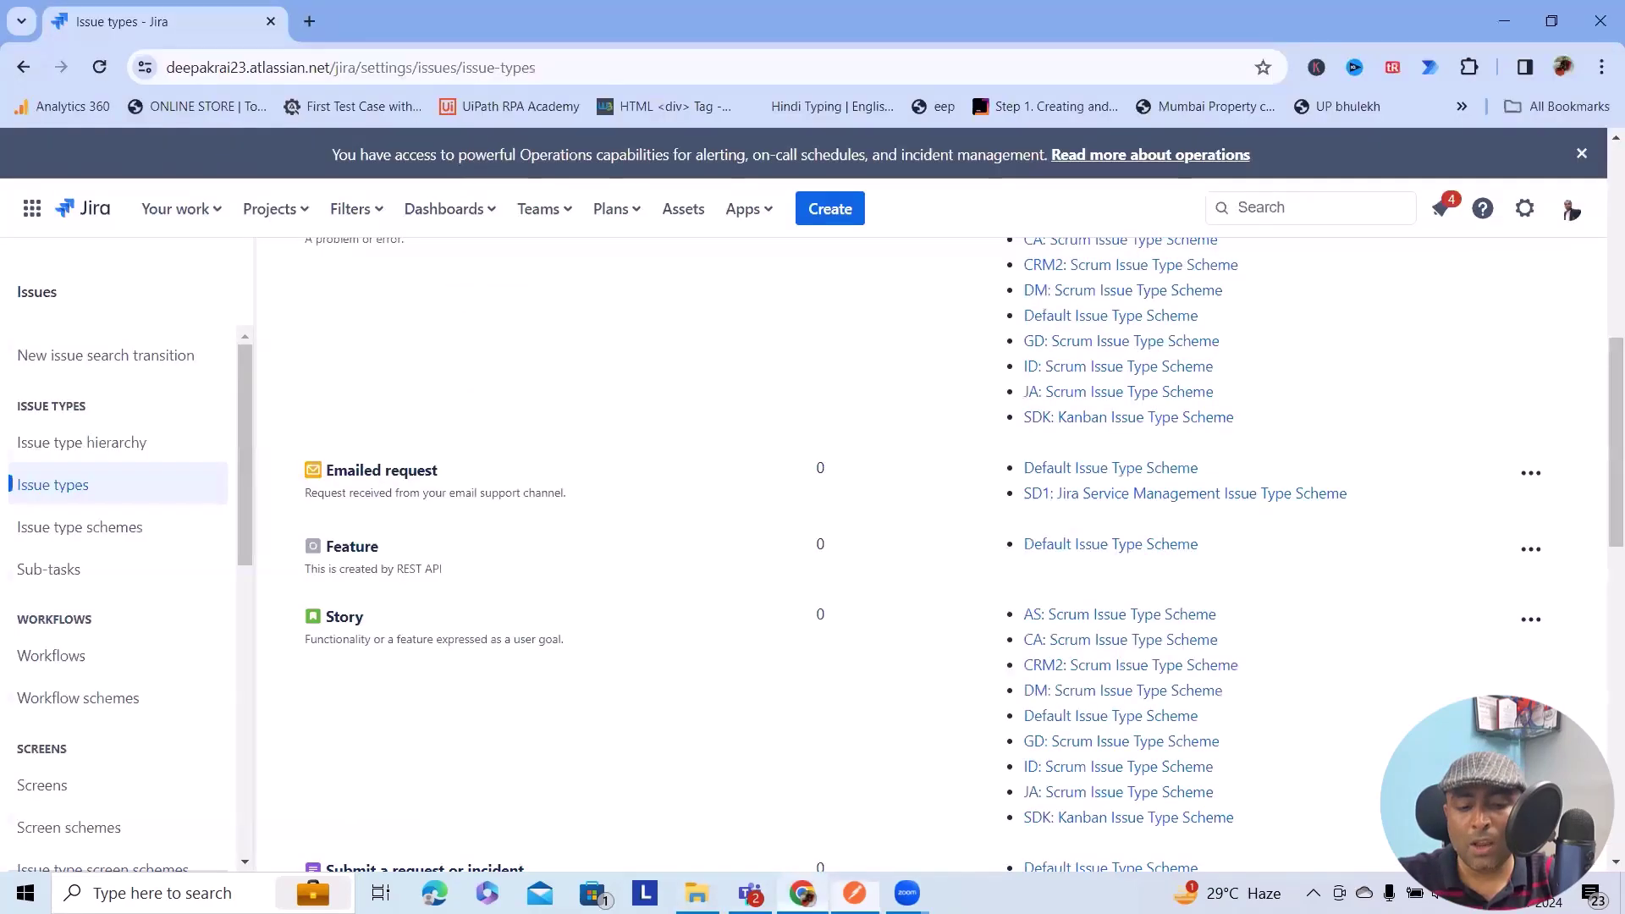
{"action": "left_click", "coordinate": [100, 66]}
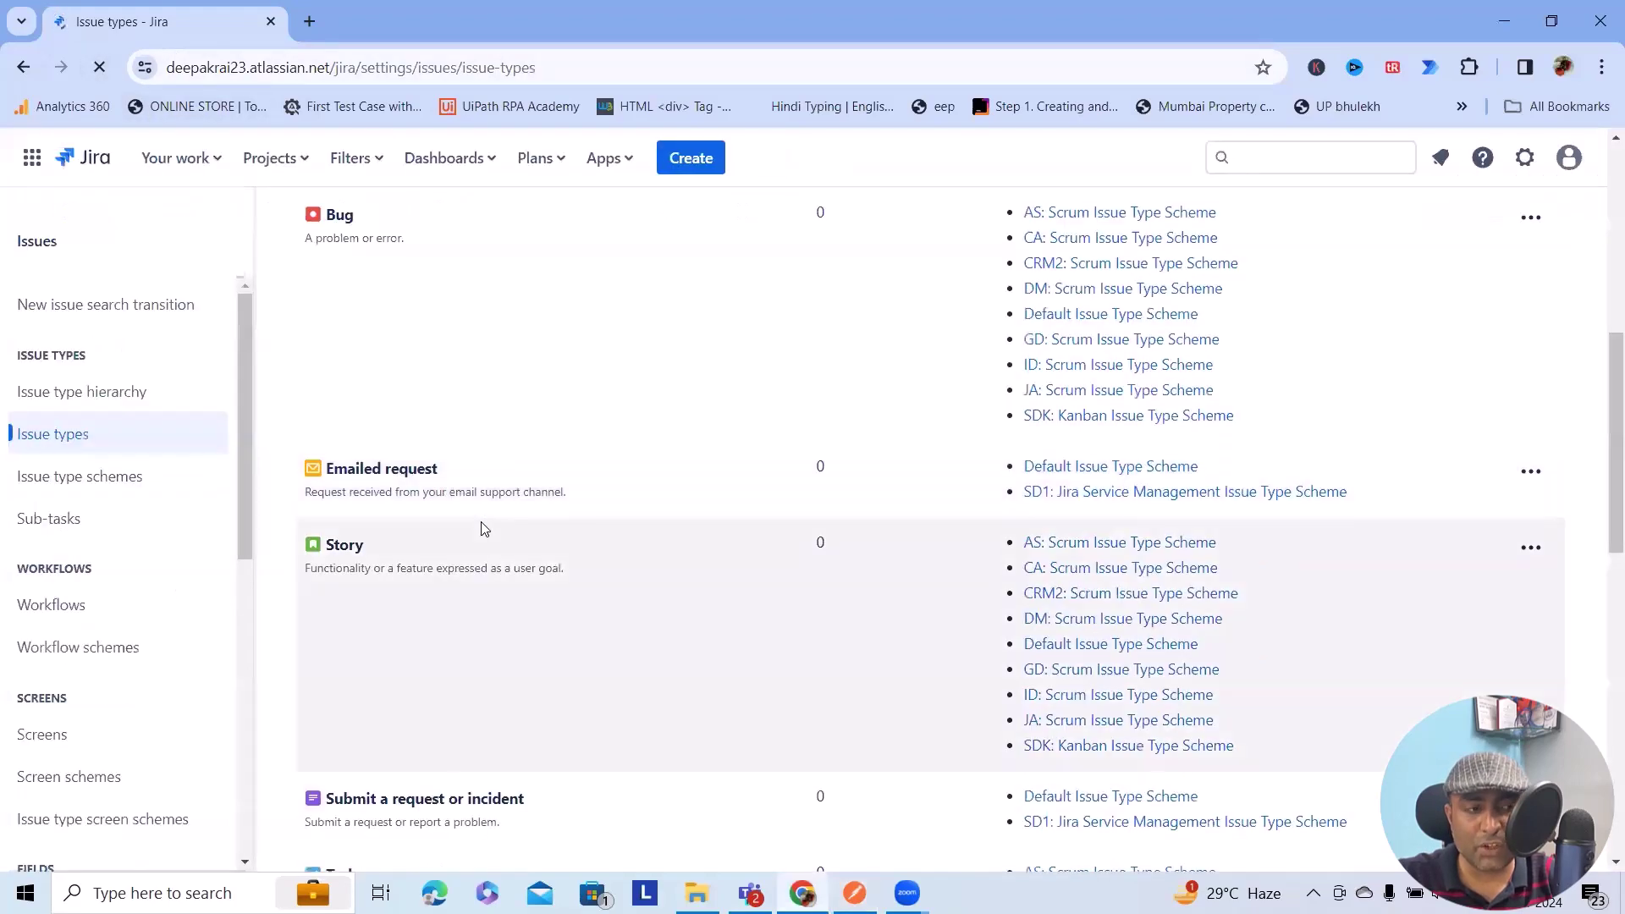
{"action": "scroll", "coordinate": [479, 533], "scroll_direction": "down", "scroll_amount": 3}
{"action": "scroll", "coordinate": [476, 537], "scroll_direction": "down", "scroll_amount": 2}
{"action": "scroll", "coordinate": [480, 539], "scroll_direction": "down", "scroll_amount": 2}
{"action": "scroll", "coordinate": [480, 540], "scroll_direction": "down", "scroll_amount": 2}
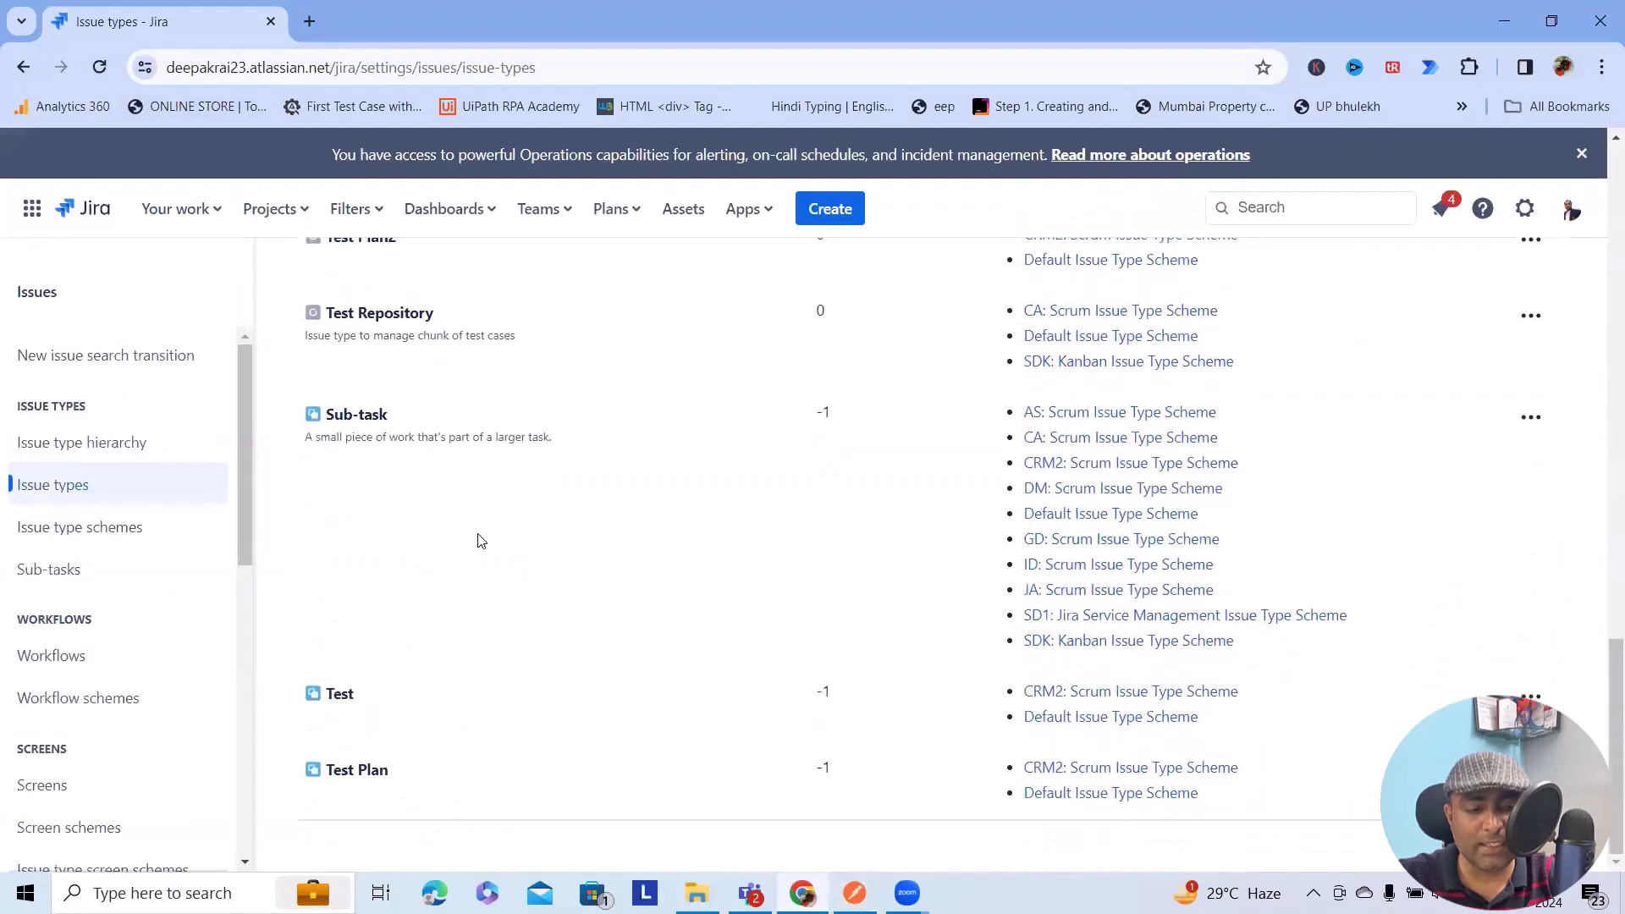
{"action": "scroll", "coordinate": [480, 539], "scroll_direction": "up", "scroll_amount": 3}
{"action": "scroll", "coordinate": [481, 542], "scroll_direction": "up", "scroll_amount": 3}
{"action": "scroll", "coordinate": [480, 541], "scroll_direction": "up", "scroll_amount": 3}
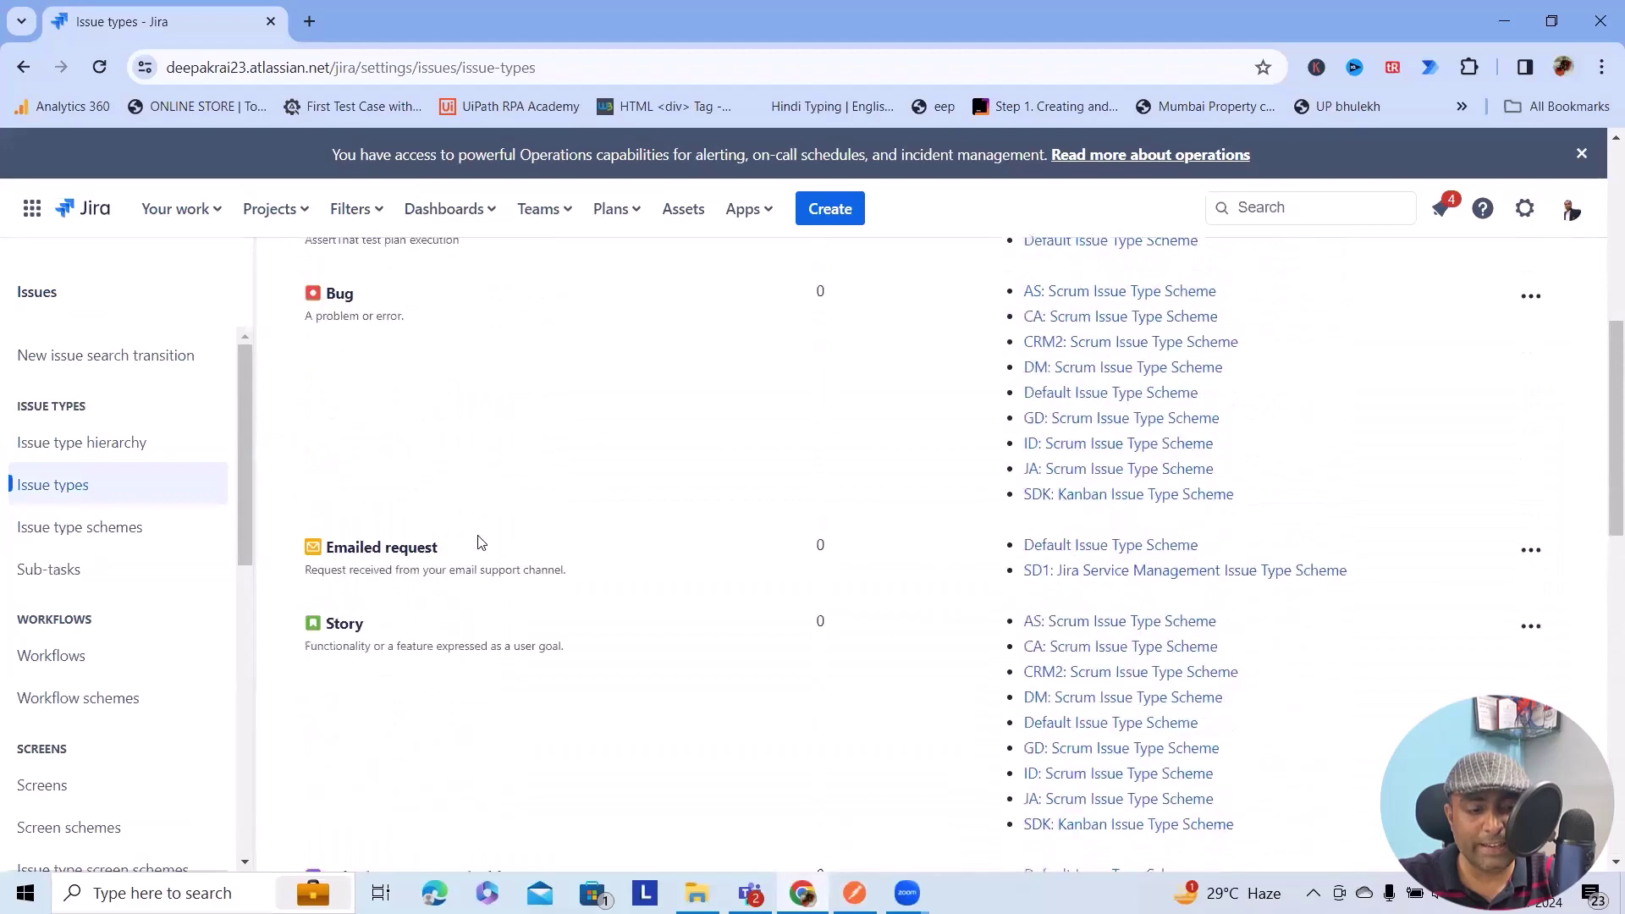
{"action": "scroll", "coordinate": [479, 542], "scroll_direction": "up", "scroll_amount": 1}
{"action": "scroll", "coordinate": [480, 543], "scroll_direction": "up", "scroll_amount": 2}
{"action": "scroll", "coordinate": [480, 541], "scroll_direction": "up", "scroll_amount": 1}
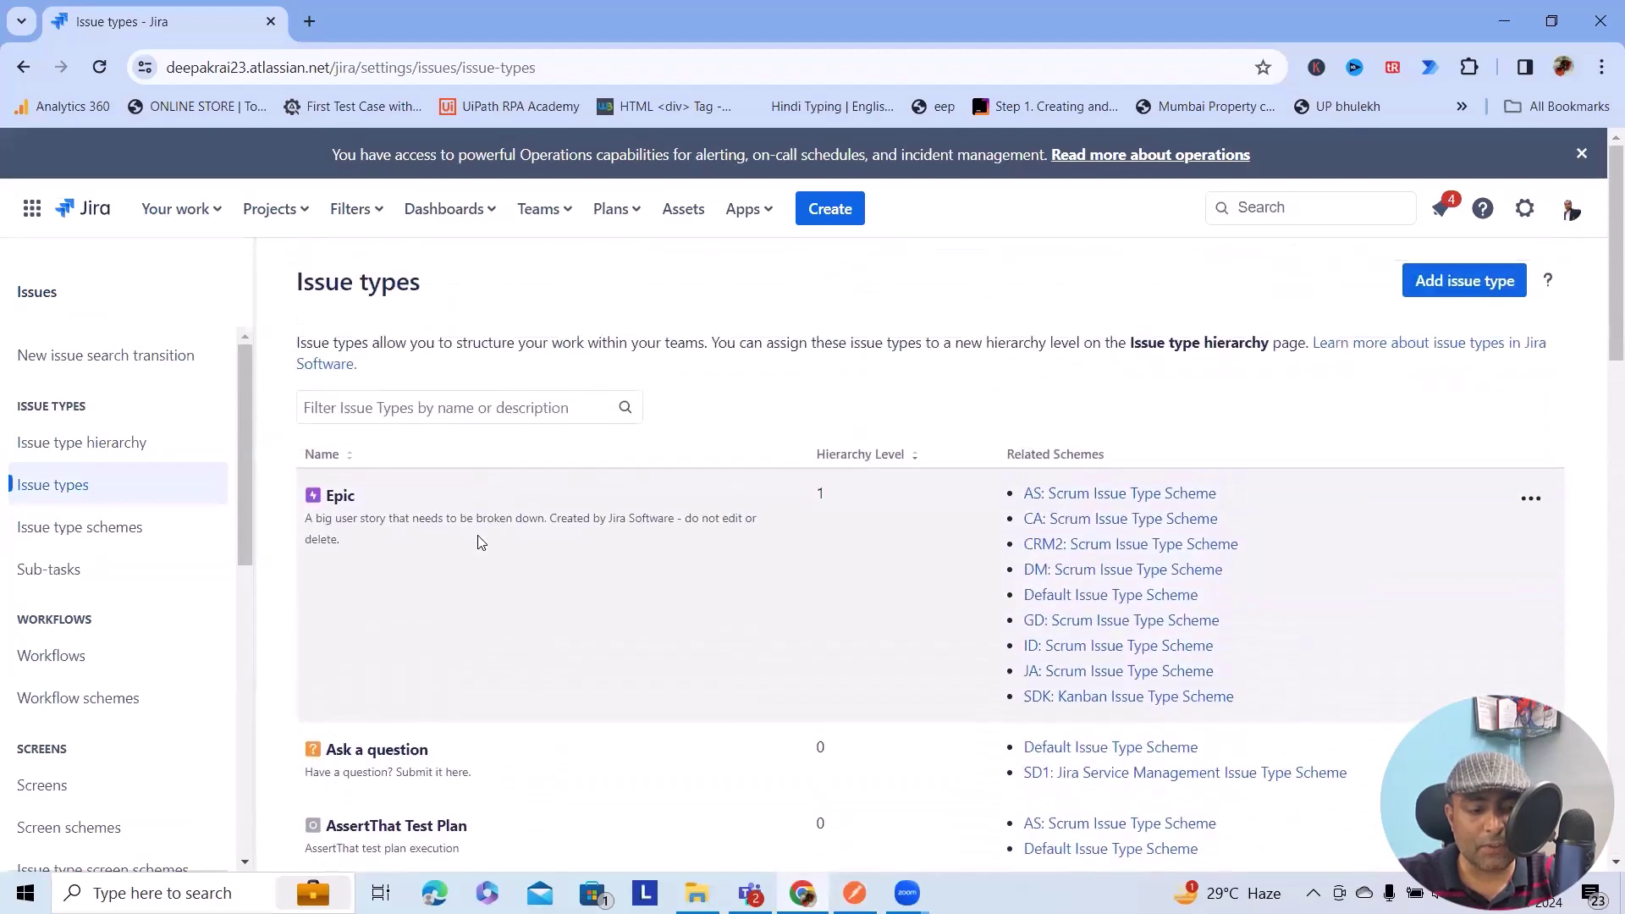